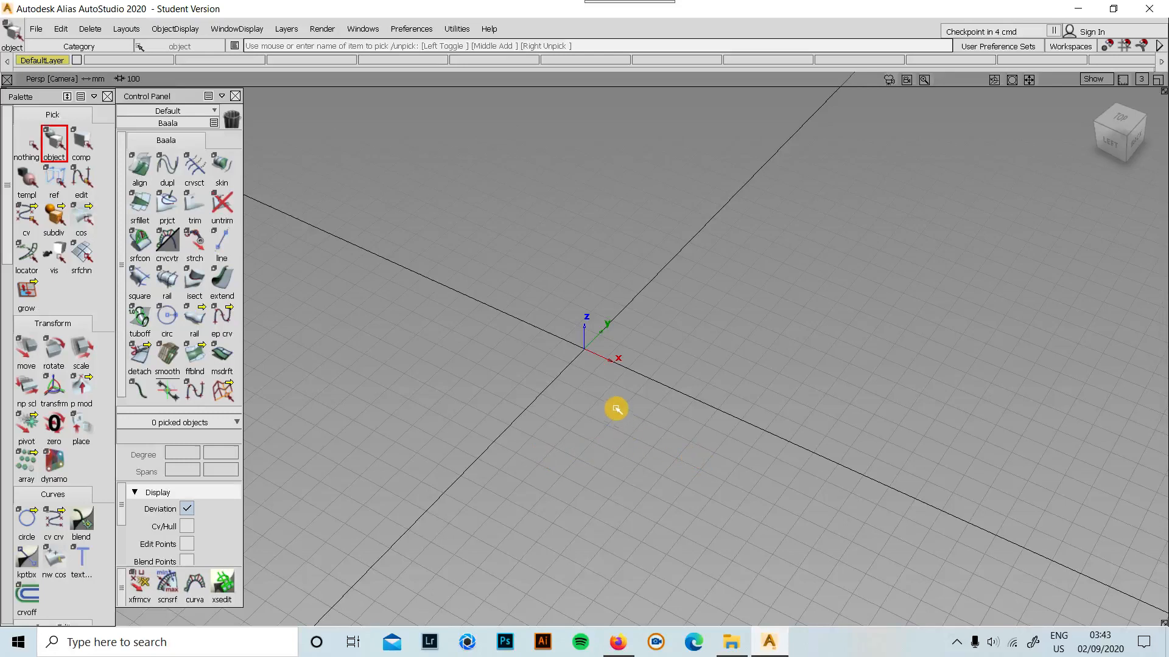
- Examine the empty perspective grid around the origin from different angles, positions and distances
{"action": "right_click_drag", "start_coordinate": [565, 367], "coordinate": [414, 342], "text": "alt+shift"}
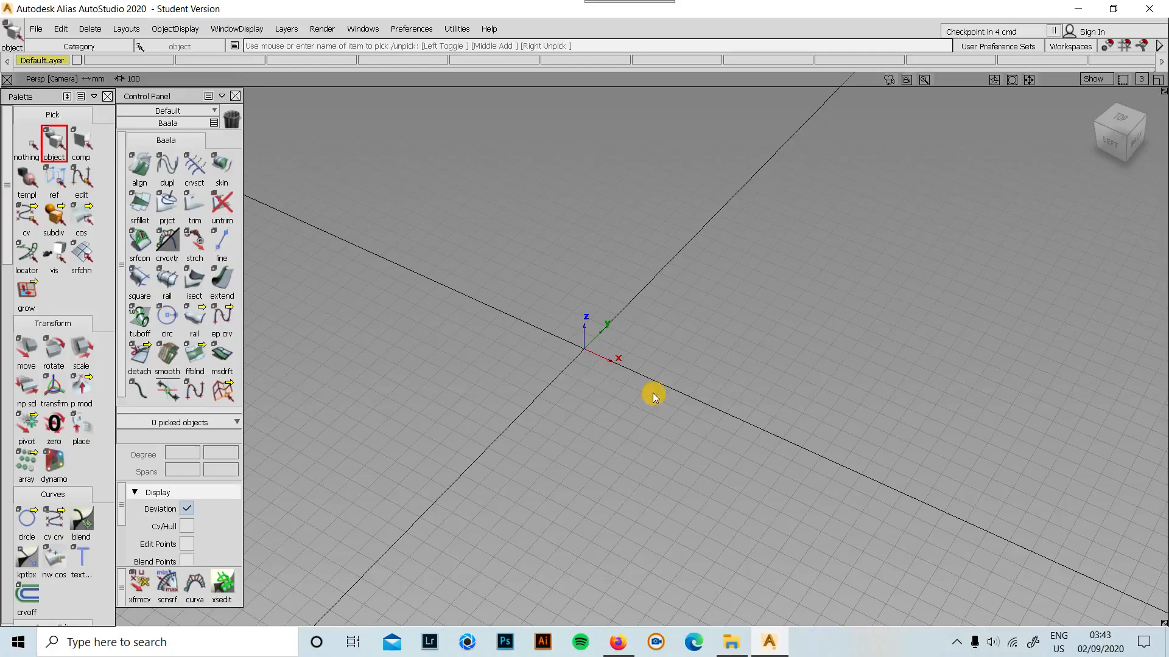
{"action": "mouse_move", "coordinate": [651, 400]}
{"action": "left_mouse_down", "text": "alt+shift"}
{"action": "mouse_move", "coordinate": [637, 404]}
{"action": "mouse_move", "coordinate": [598, 337]}
{"action": "mouse_move", "coordinate": [637, 386]}
{"action": "mouse_move", "coordinate": [621, 386]}
{"action": "mouse_move", "coordinate": [639, 386]}
{"action": "left_mouse_up", "text": "alt+shift"}
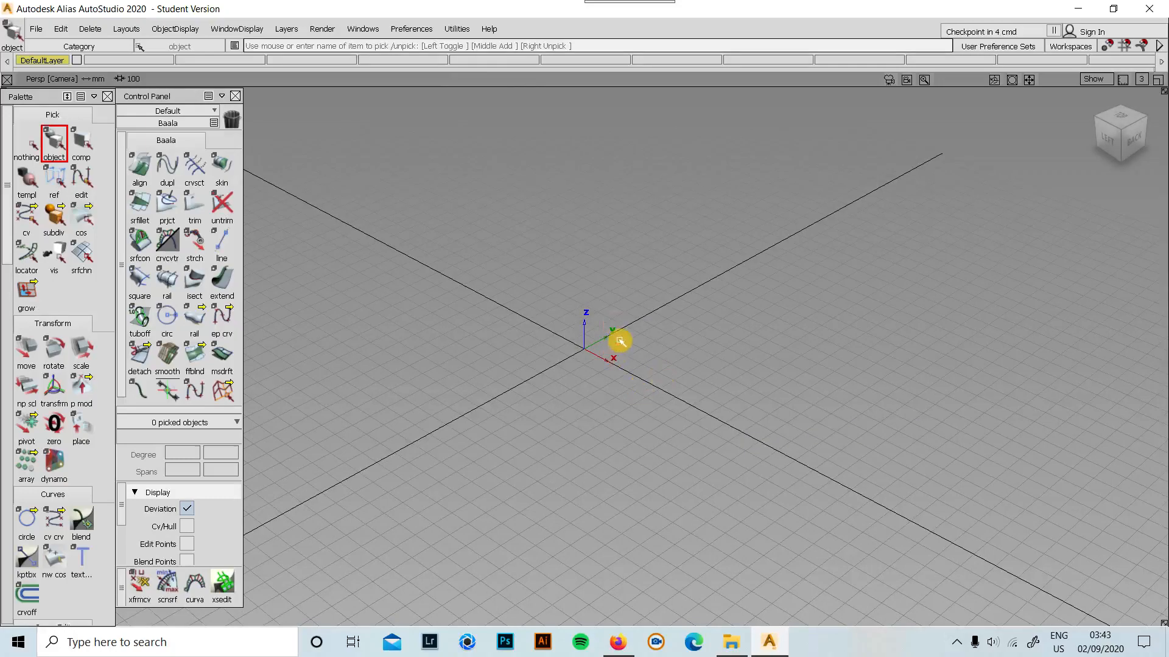
{"action": "left_click_drag", "start_coordinate": [636, 360], "coordinate": [561, 358], "text": "alt+shift"}
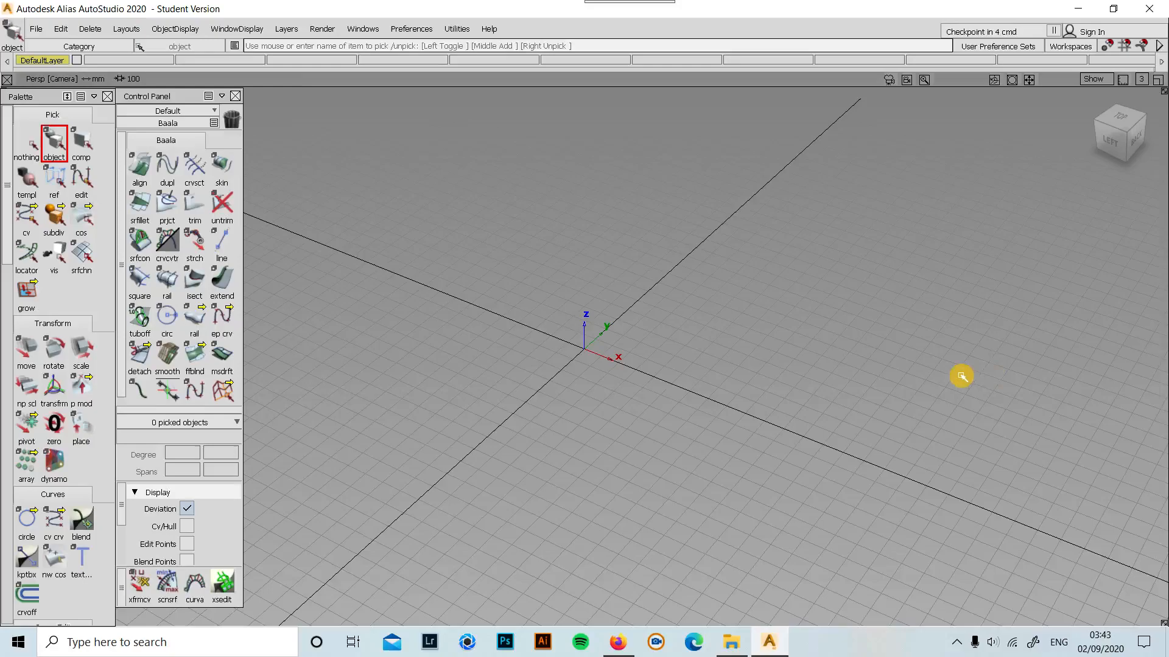
{"action": "left_click_drag", "start_coordinate": [566, 349], "coordinate": [482, 326], "text": "alt+shift"}
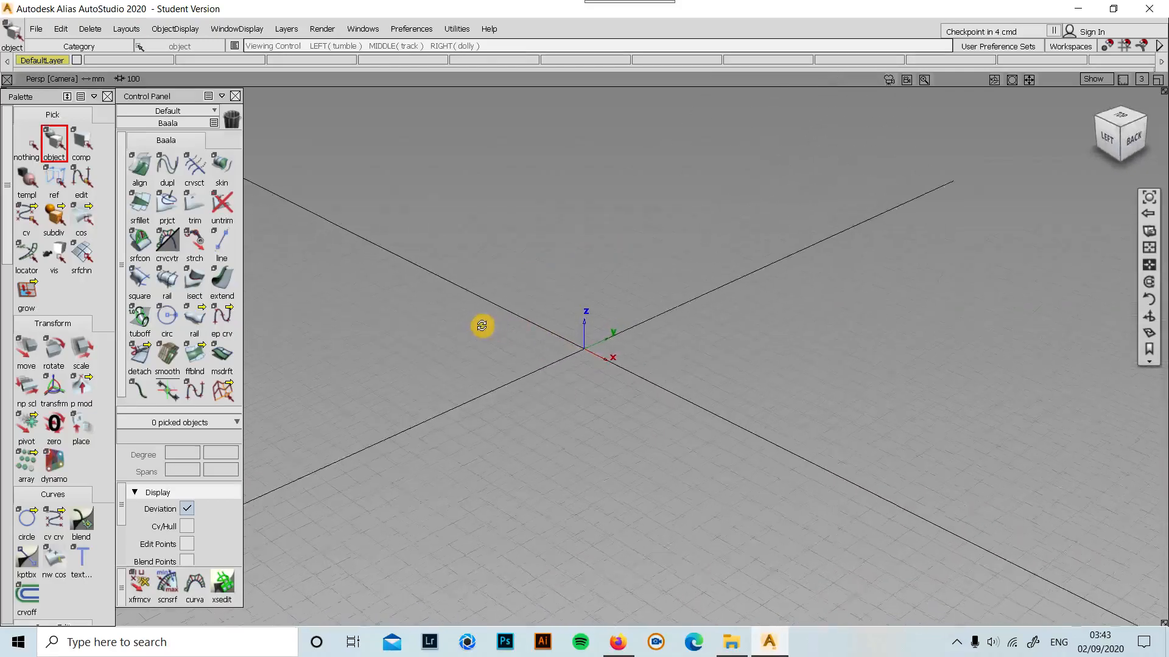
{"action": "middle_click_drag", "start_coordinate": [540, 308], "coordinate": [633, 292], "text": "alt+shift"}
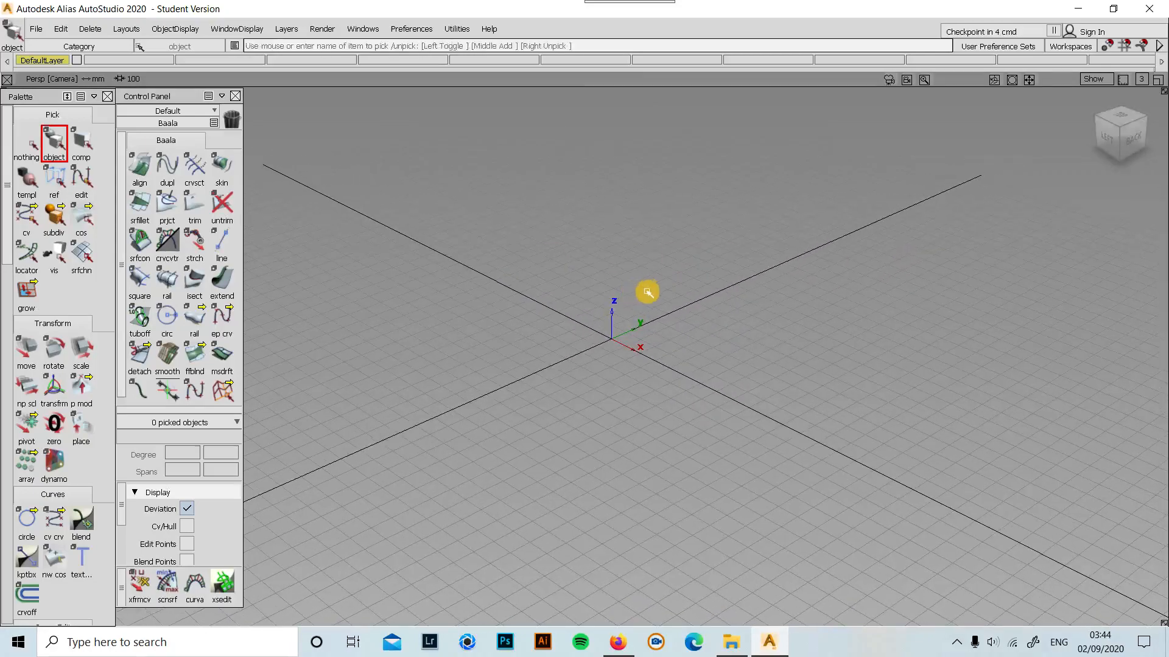
{"action": "key", "text": "shift+alt"}
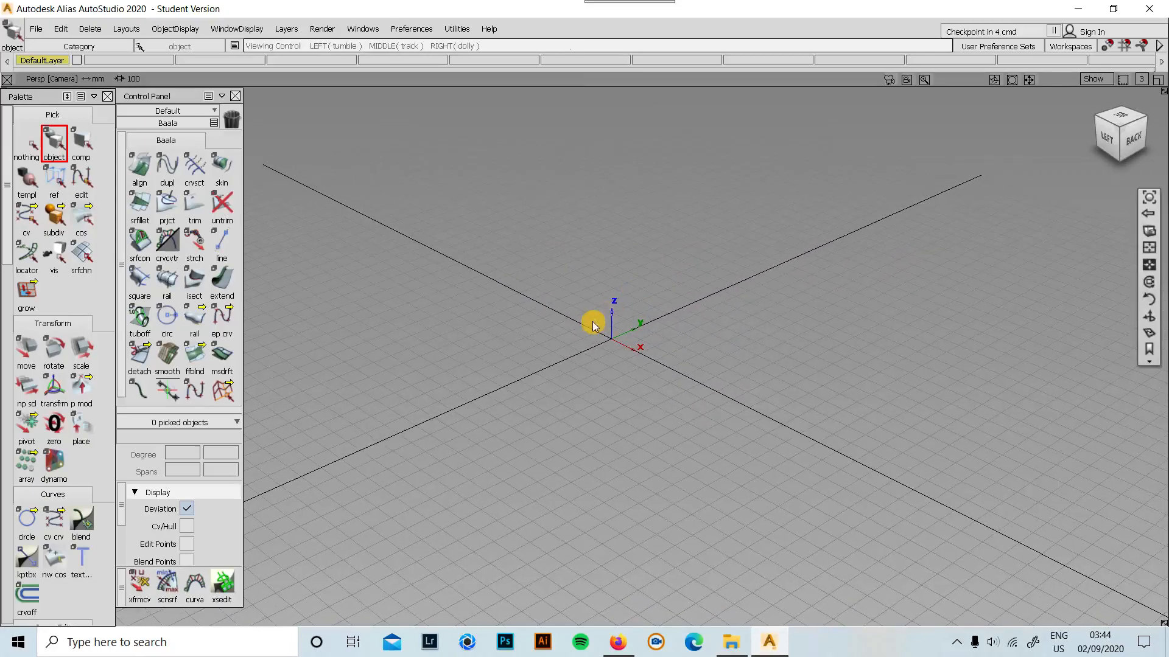
{"action": "right_click_drag", "start_coordinate": [609, 316], "coordinate": [789, 347], "text": "alt+shift"}
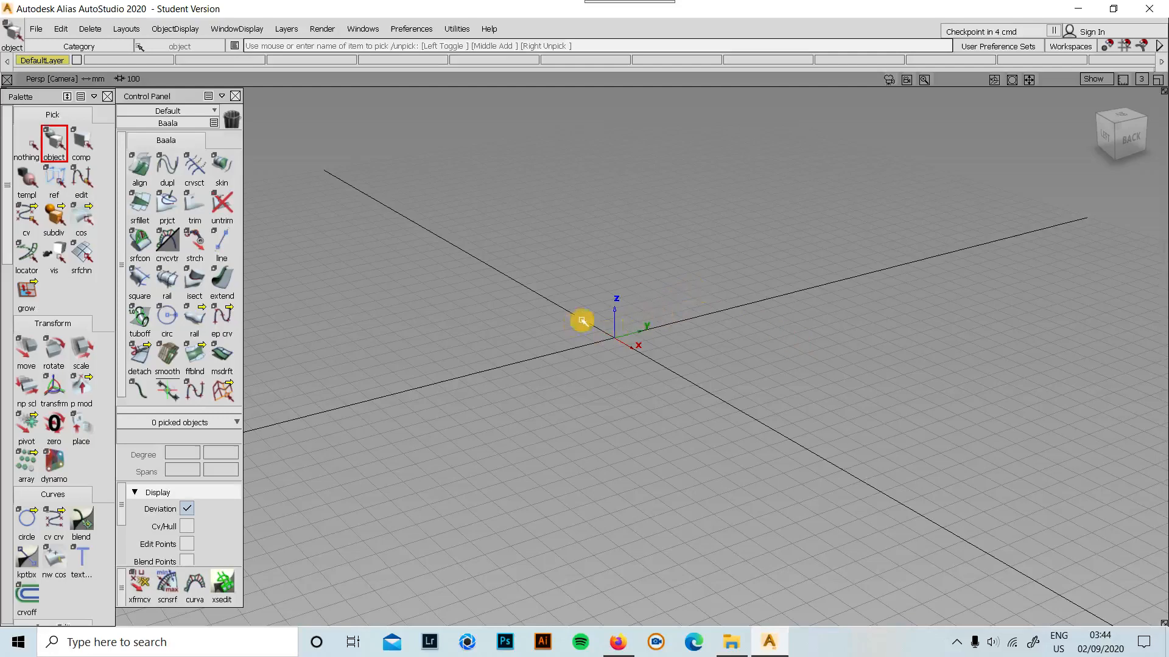
{"action": "left_click_drag", "start_coordinate": [582, 320], "coordinate": [525, 336], "text": "alt+shift"}
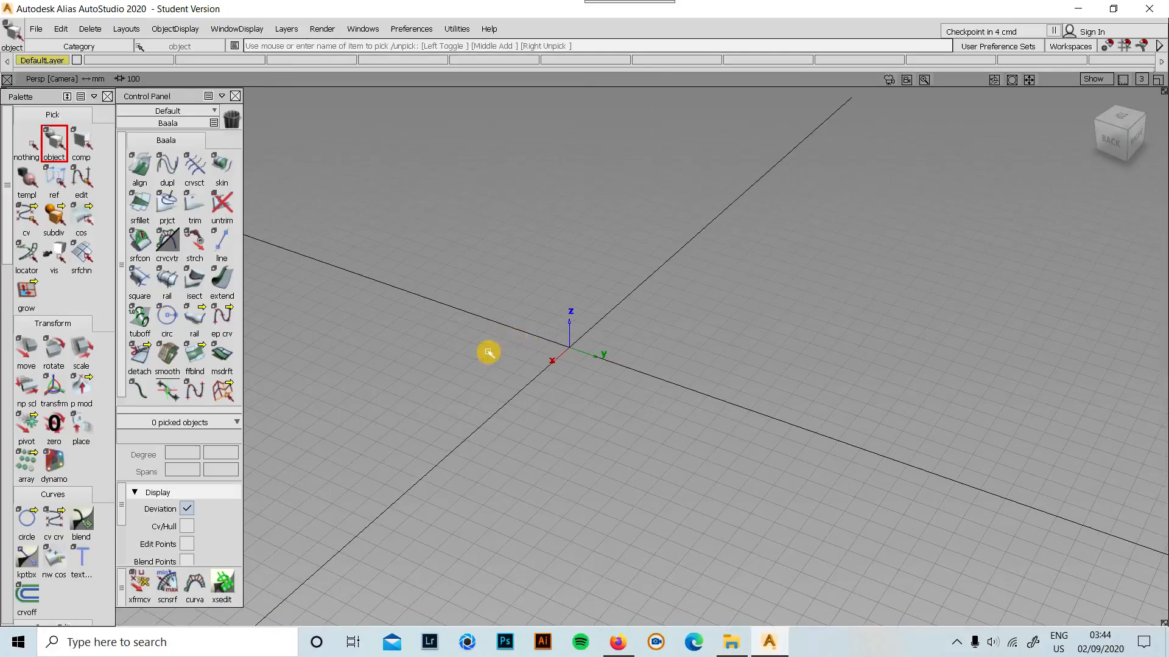
{"action": "left_click_drag", "start_coordinate": [482, 334], "coordinate": [506, 335], "text": "alt+shift"}
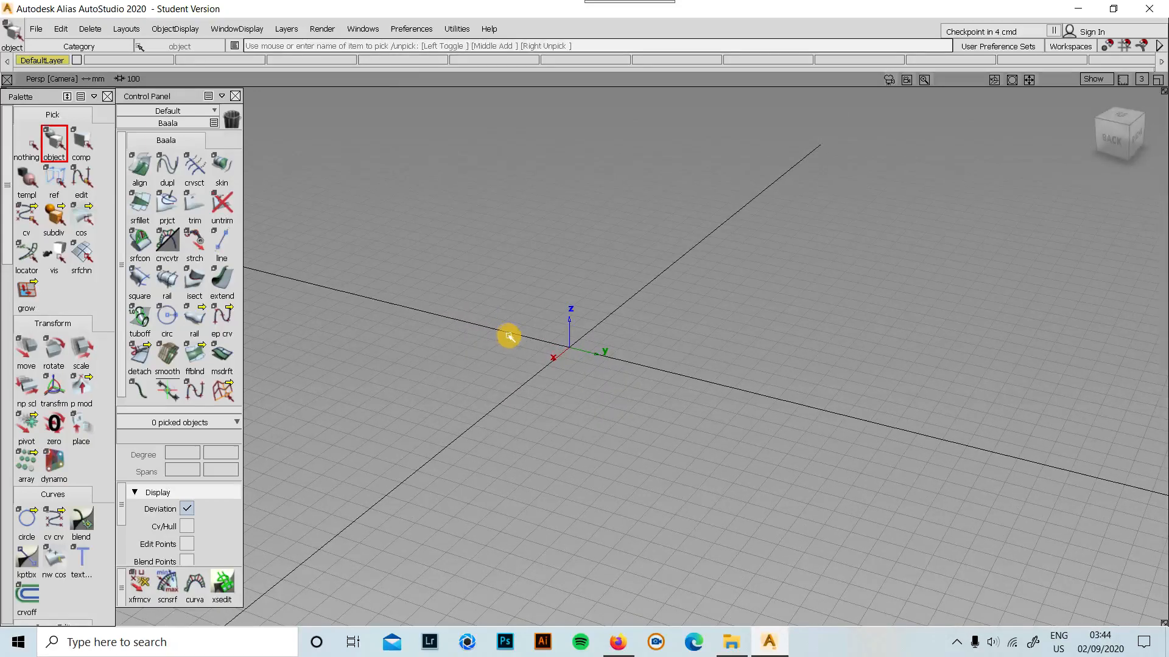
{"action": "left_click_drag", "start_coordinate": [509, 335], "coordinate": [522, 374], "text": "alt+shift"}
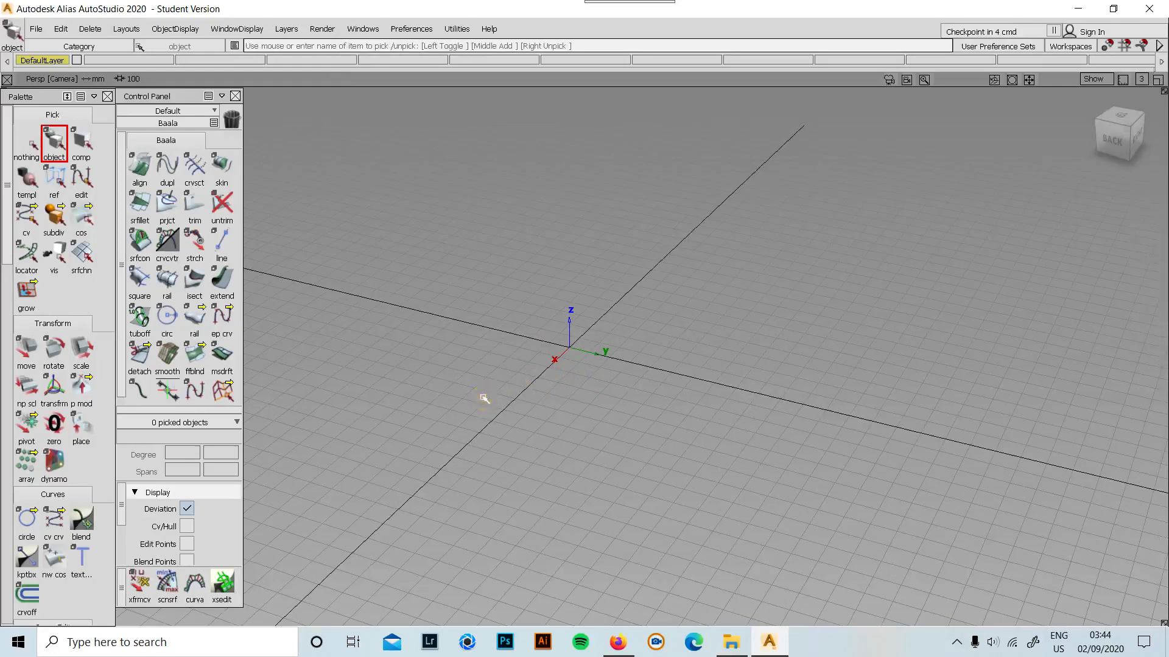
{"action": "key", "text": "shift+alt"}
{"action": "left_click_drag", "start_coordinate": [564, 334], "coordinate": [620, 353], "text": "alt+shift"}
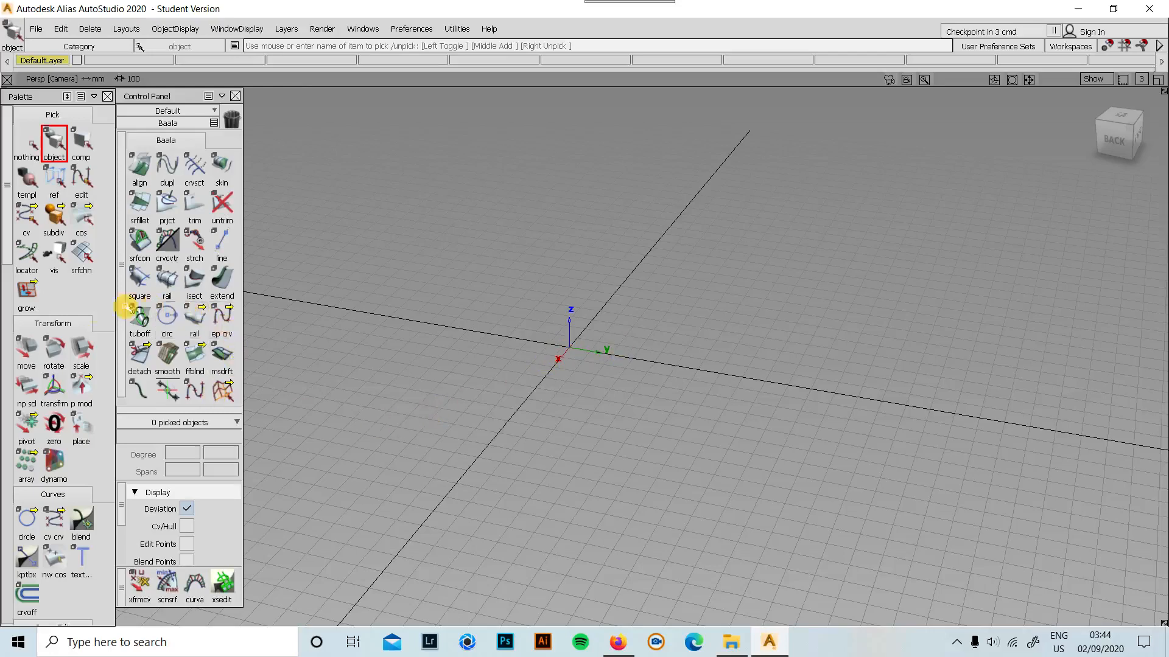
- Create a primitive cube snapped to the grid origin at 0, 0, 0
{"action": "scroll", "coordinate": [44, 353], "scroll_direction": "down", "scroll_amount": 1}
{"action": "scroll", "coordinate": [44, 353], "scroll_direction": "down", "scroll_amount": 3}
{"action": "scroll", "coordinate": [49, 334], "scroll_direction": "down", "scroll_amount": 4}
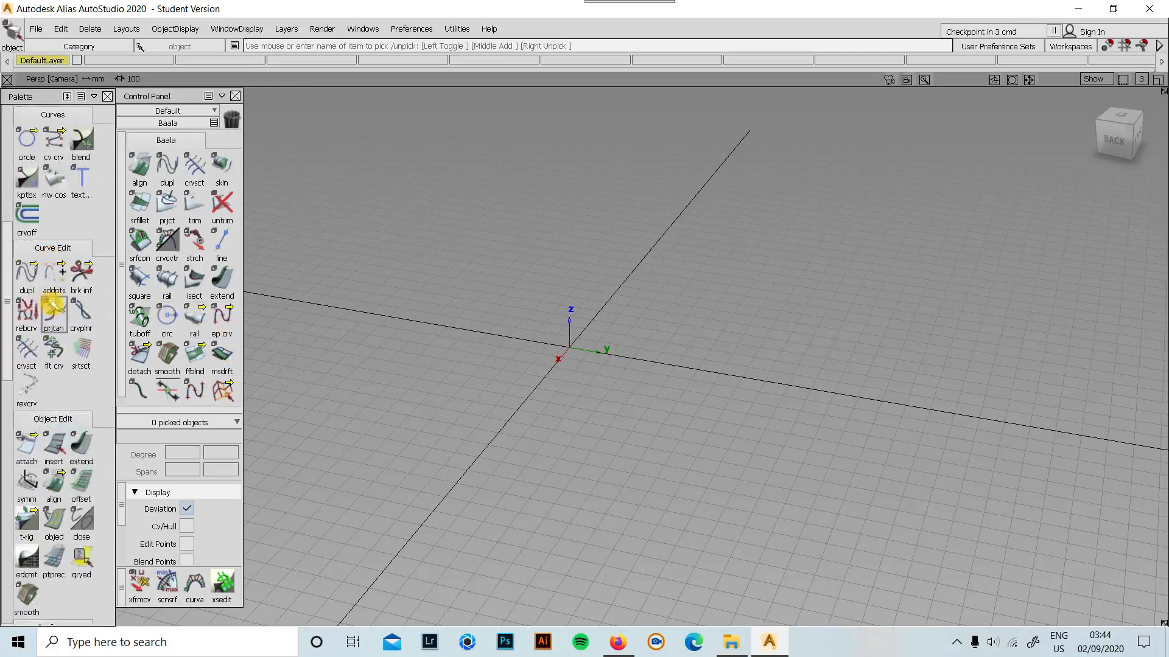
{"action": "scroll", "coordinate": [48, 300], "scroll_direction": "up", "scroll_amount": 2}
{"action": "scroll", "coordinate": [73, 398], "scroll_direction": "down", "scroll_amount": 3}
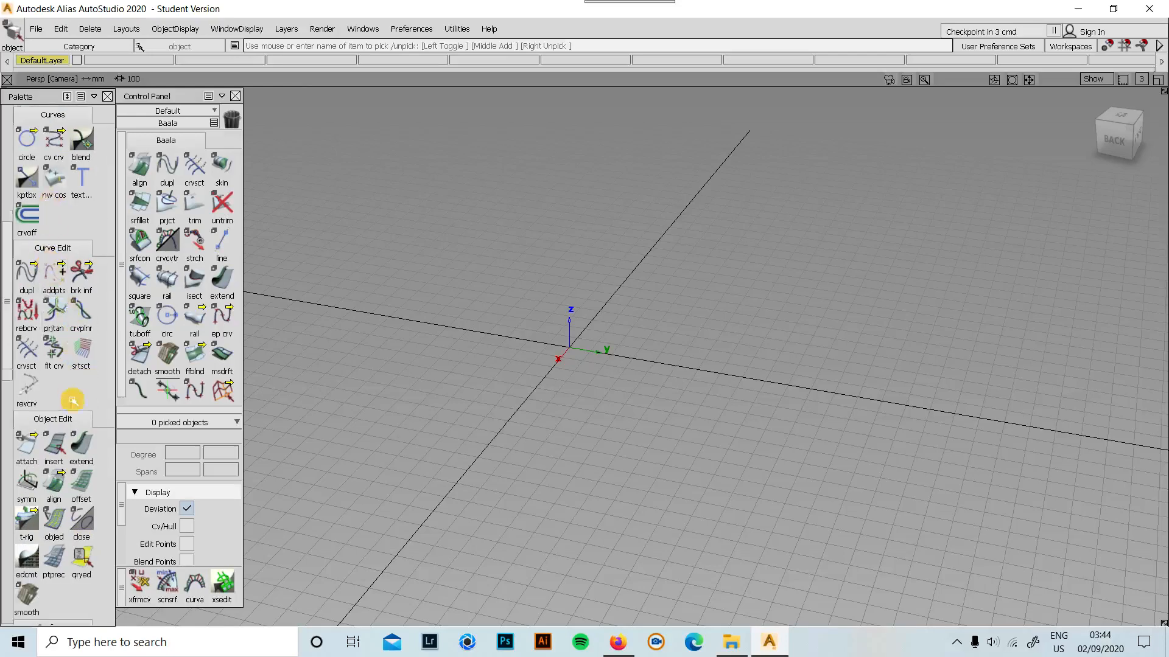
{"action": "scroll", "coordinate": [68, 420], "scroll_direction": "down", "scroll_amount": 10}
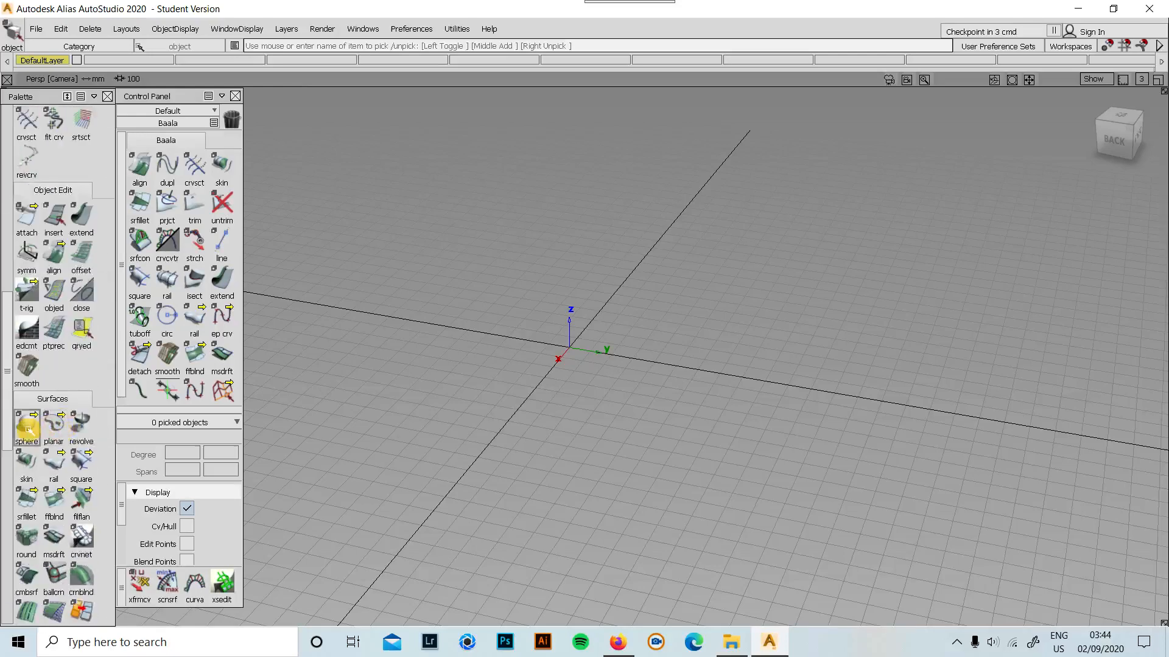
{"action": "left_click_drag", "start_coordinate": [29, 429], "coordinate": [159, 431]}
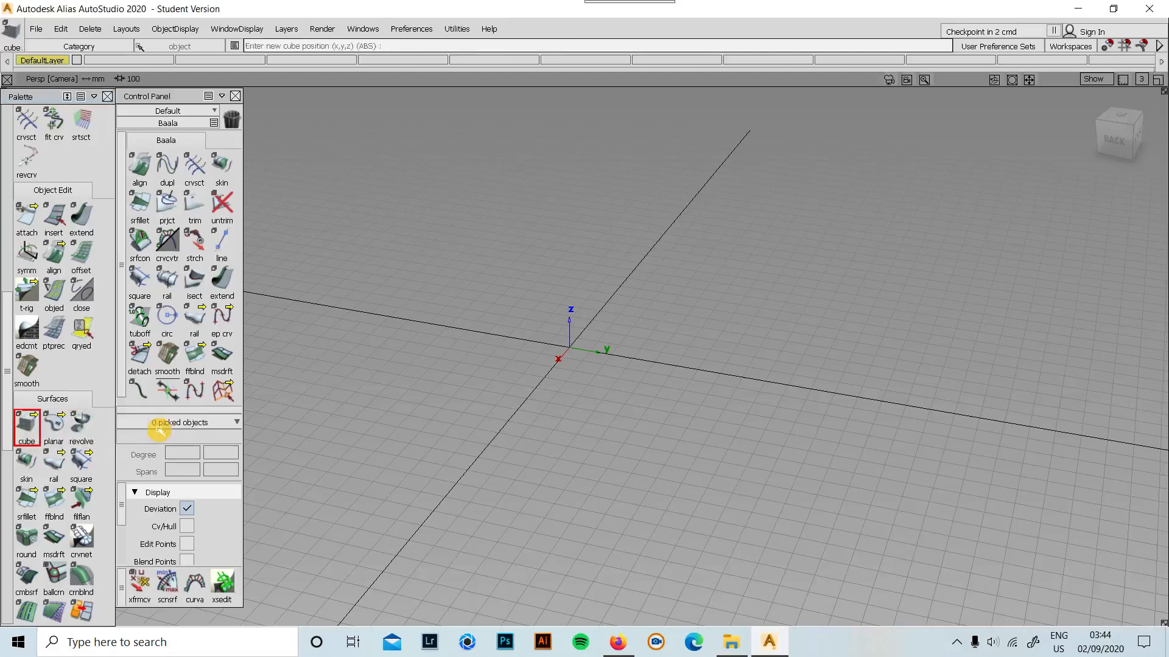
{"action": "left_click", "coordinate": [610, 352]}
{"action": "key", "text": "Delete"}
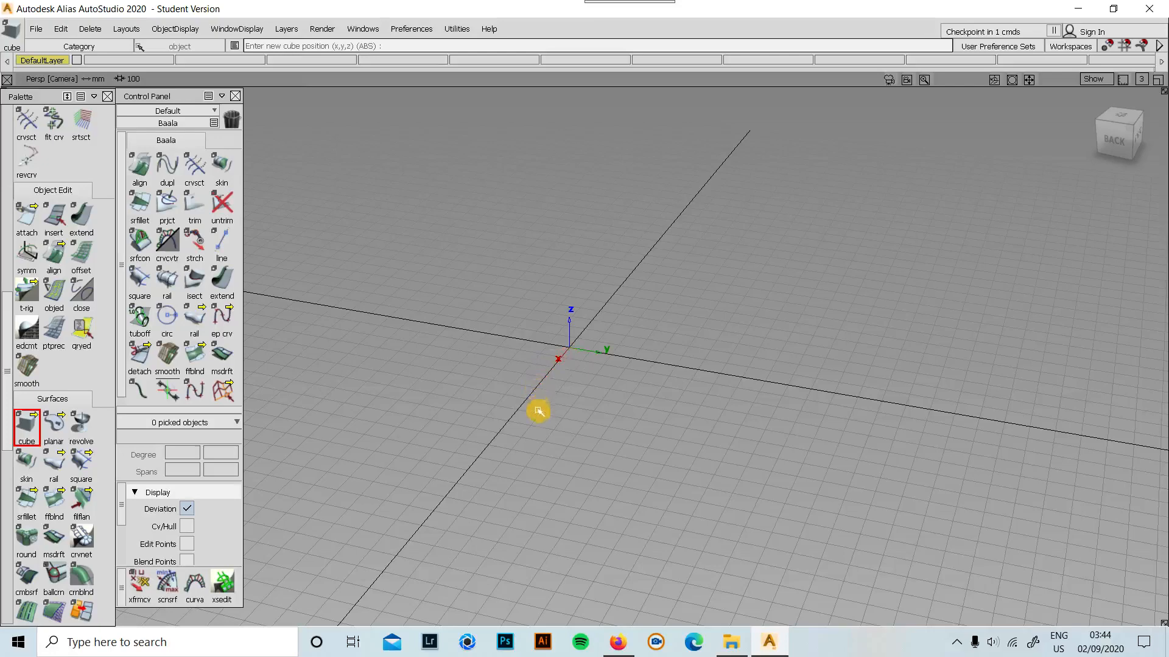
{"action": "left_click_drag", "start_coordinate": [522, 417], "coordinate": [563, 346]}
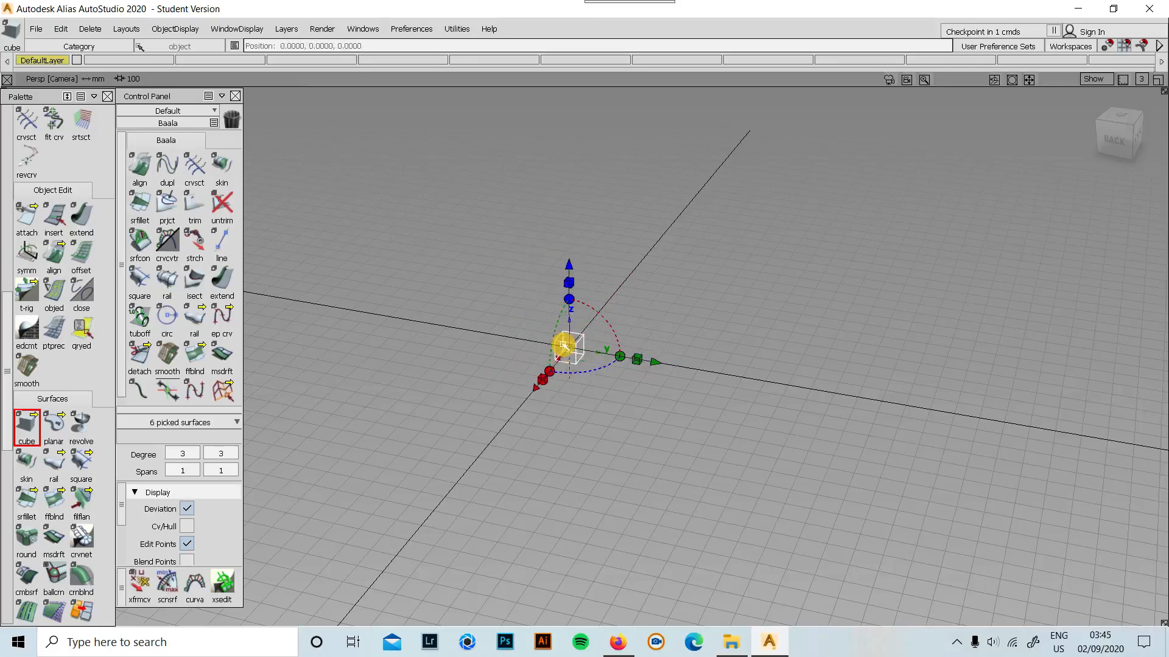
{"action": "right_click_drag", "start_coordinate": [639, 331], "coordinate": [1168, 30], "text": "alt+shift"}
{"action": "right_click_drag", "start_coordinate": [564, 291], "coordinate": [731, 256], "text": "alt+shift"}
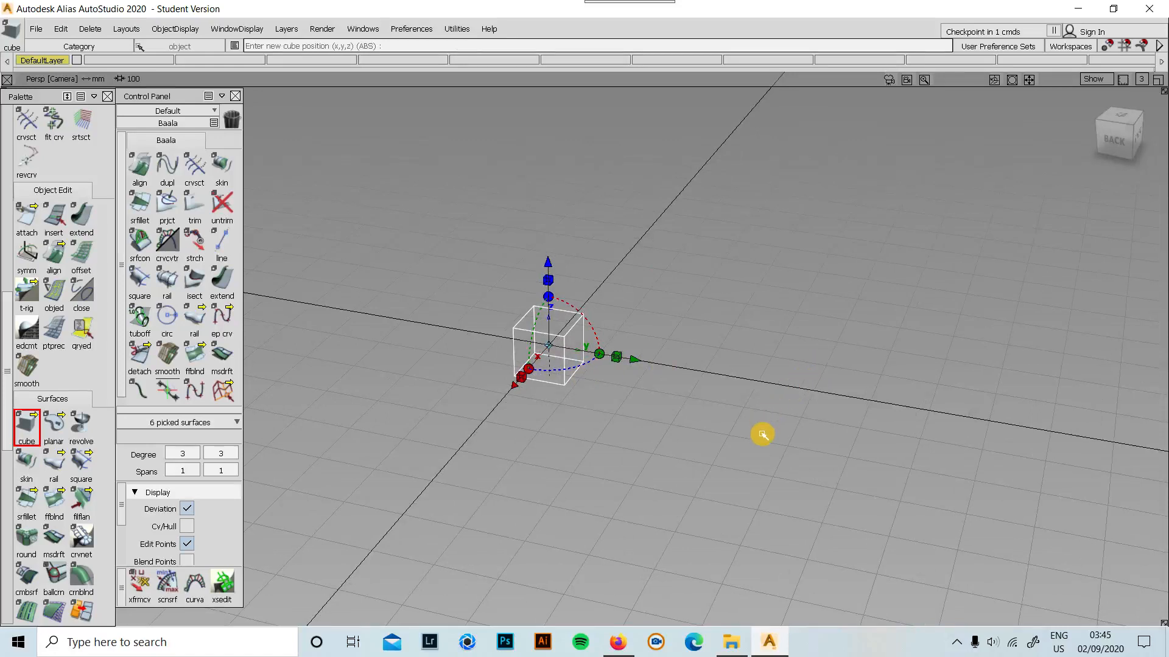
- Clear the selection on the new cube with Pick Nothing
{"action": "left_click", "coordinate": [763, 435], "text": "ctrl+shift"}
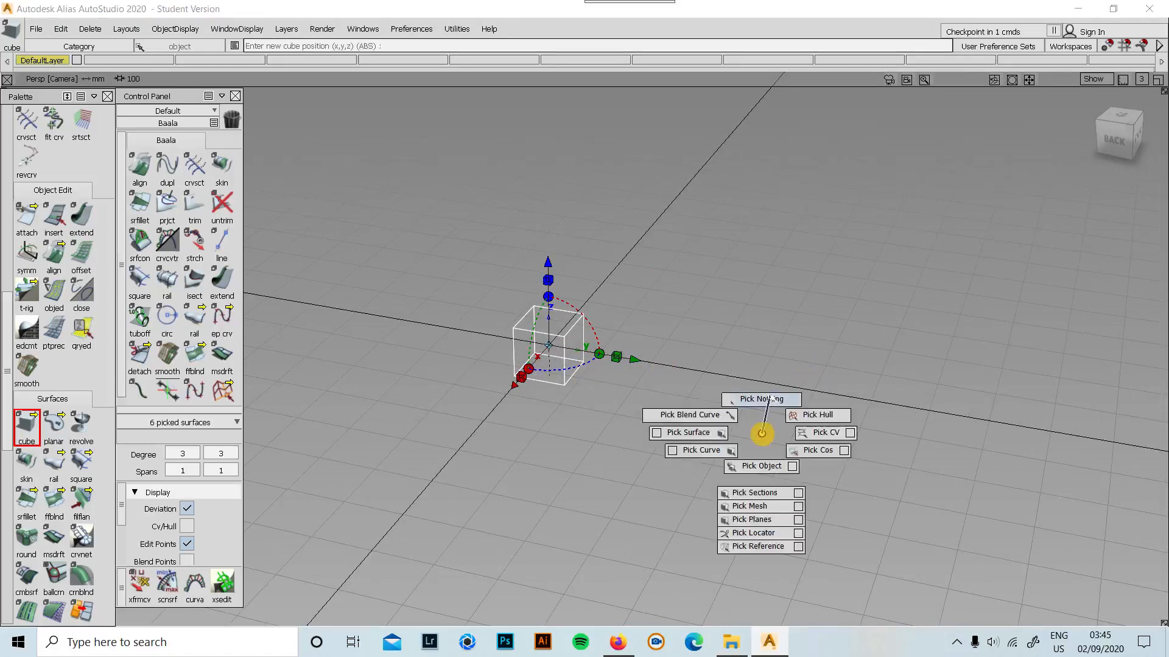
{"action": "left_click_drag", "start_coordinate": [766, 399], "coordinate": [770, 395], "text": "ctrl+shift"}
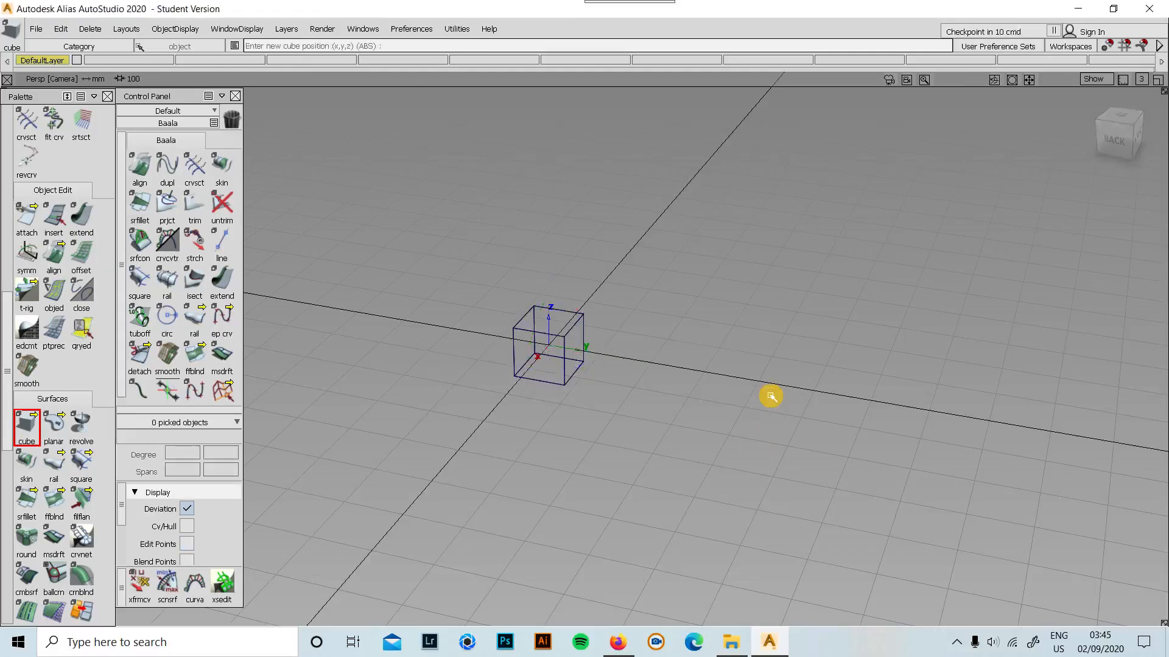
{"action": "key", "text": "super+space"}
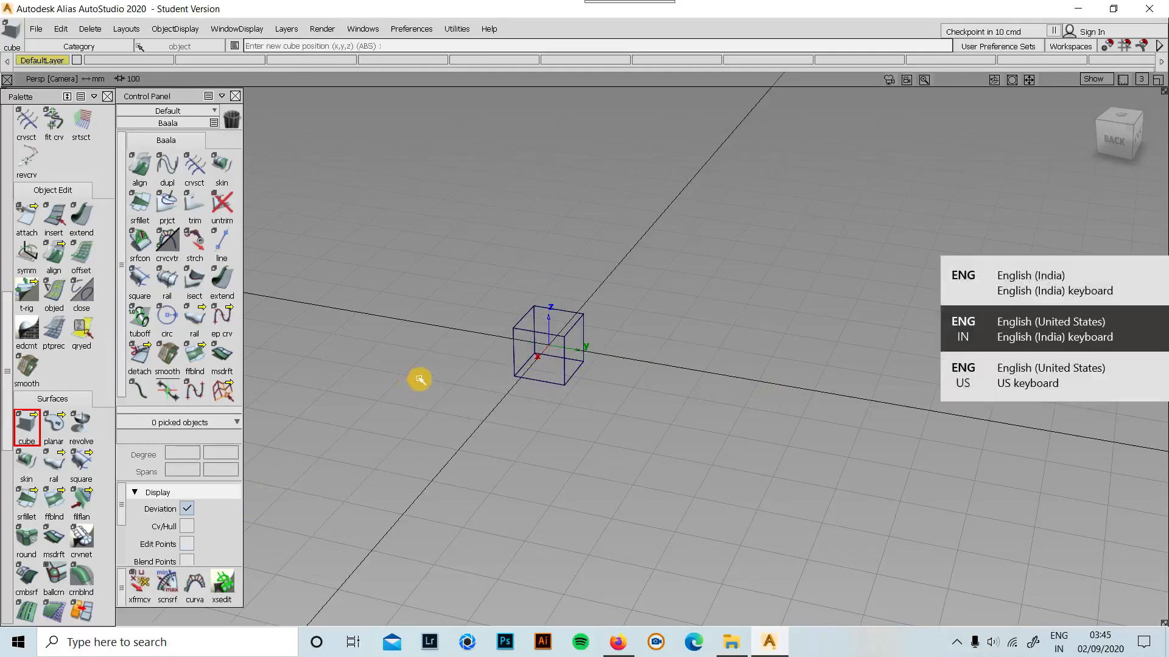
- Pick the cube at the origin as an object, and release it again
{"action": "left_click", "coordinate": [437, 380]}
{"action": "left_click_drag", "start_coordinate": [449, 386], "coordinate": [464, 419], "text": "ctrl+shift"}
{"action": "left_click", "coordinate": [537, 317]}
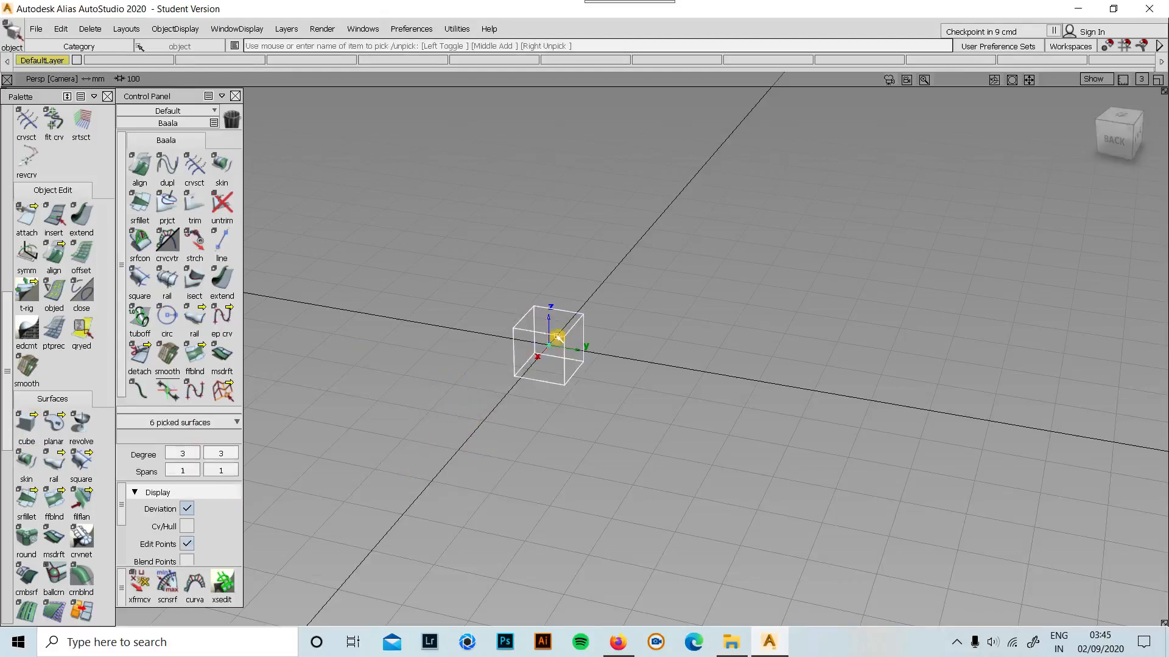
{"action": "left_click", "coordinate": [654, 299]}
{"action": "key", "text": "alt+shift"}
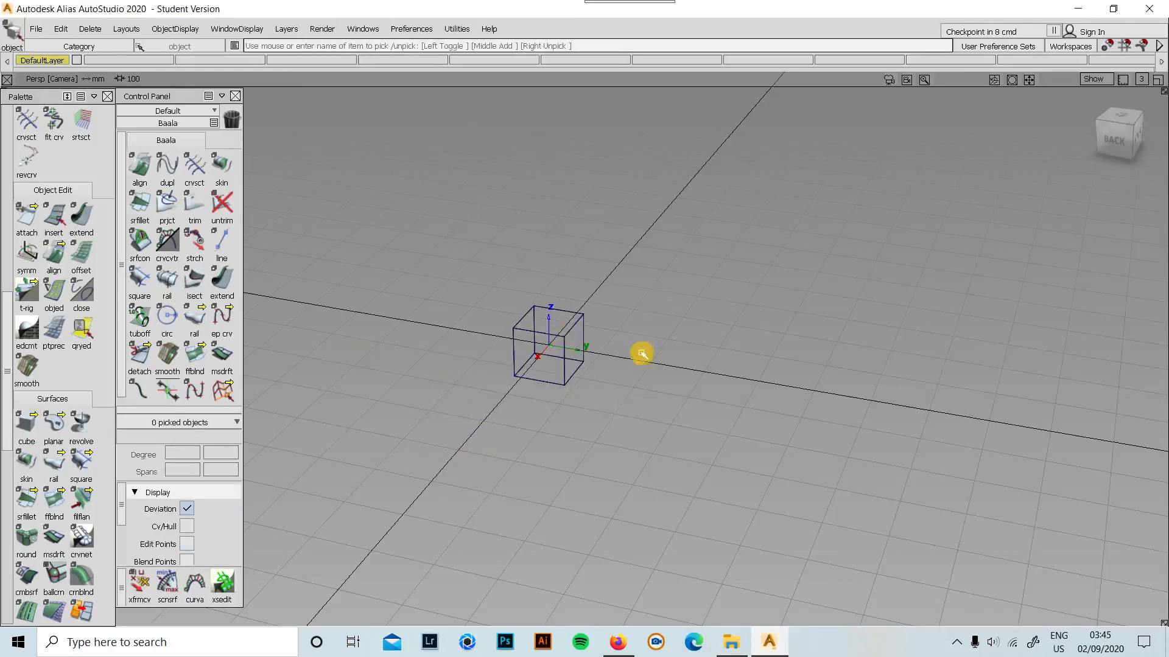
{"action": "left_click_drag", "start_coordinate": [673, 373], "coordinate": [673, 374], "text": "ctrl+shift"}
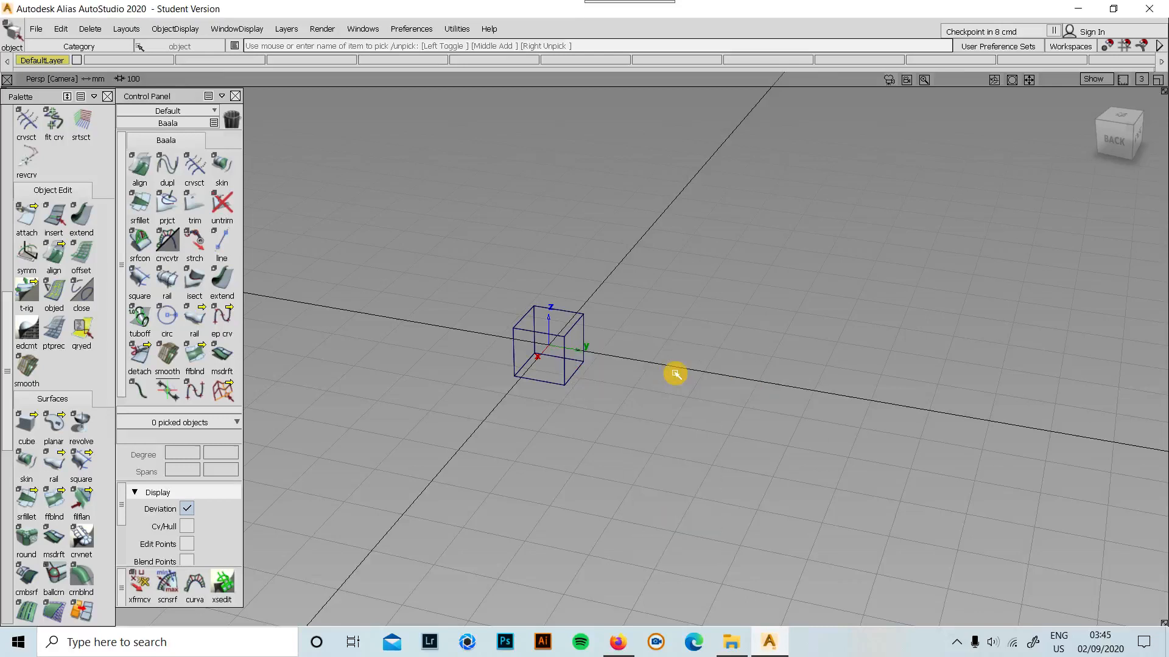
{"action": "middle_click_drag", "start_coordinate": [675, 373], "coordinate": [675, 373], "text": "ctrl+shift"}
{"action": "right_click_drag", "start_coordinate": [675, 374], "coordinate": [675, 374], "text": "ctrl+shift"}
{"action": "left_click_drag", "start_coordinate": [672, 374], "coordinate": [671, 374], "text": "ctrl+shift"}
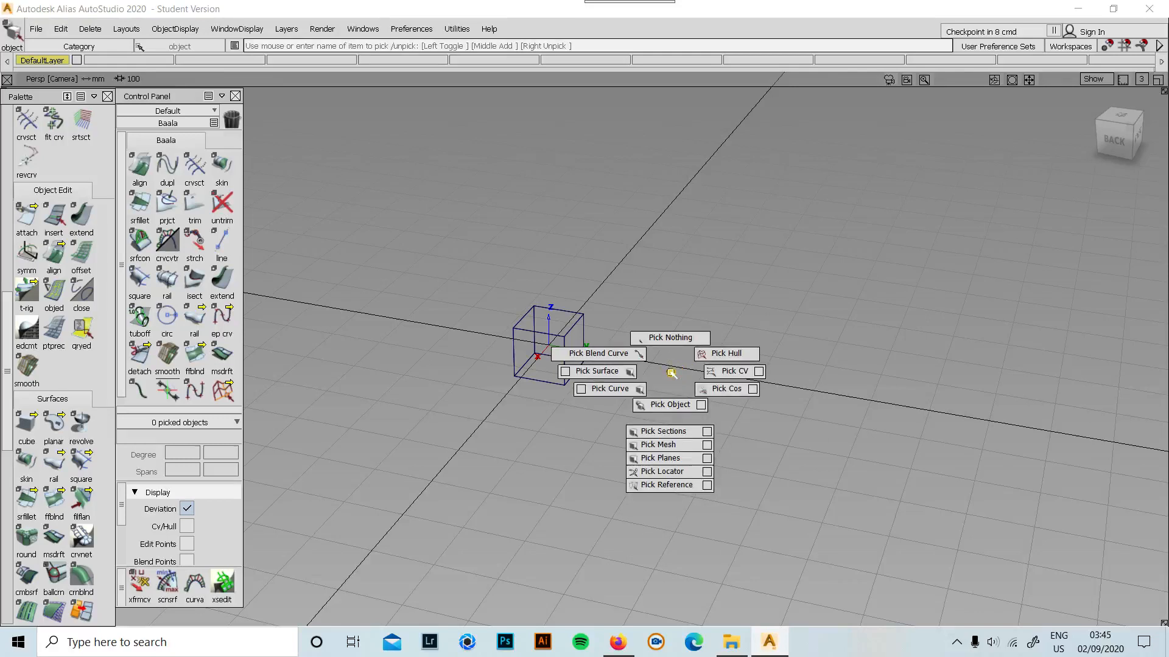
{"action": "middle_click_drag", "start_coordinate": [671, 374], "coordinate": [671, 373], "text": "ctrl+shift"}
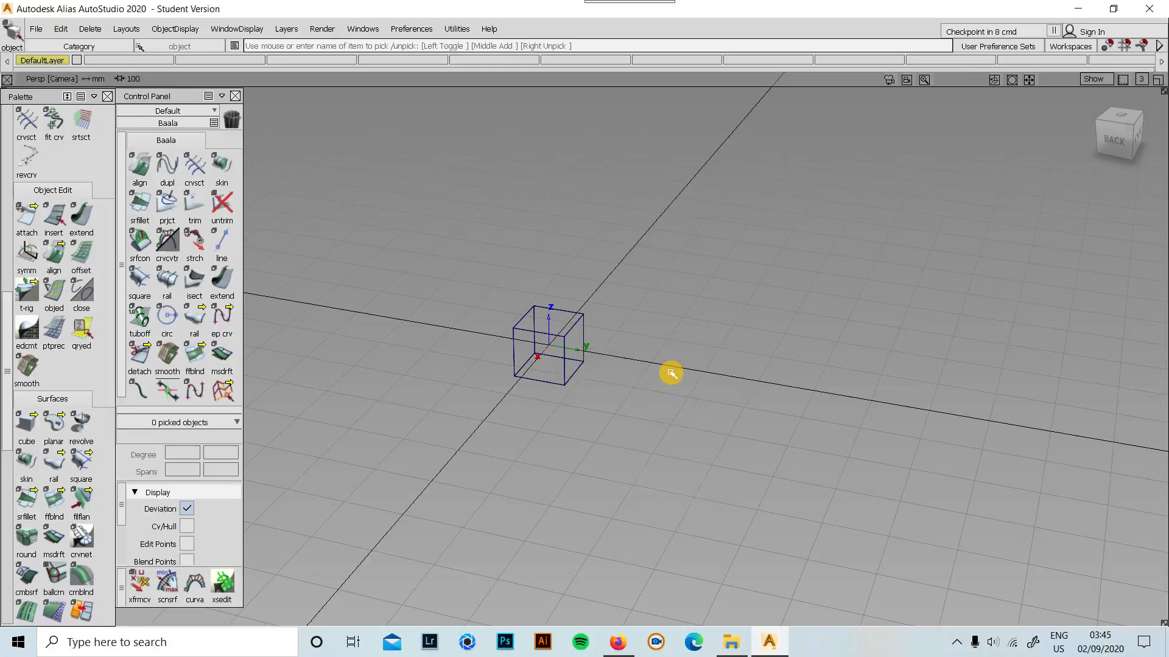
{"action": "right_click_drag", "start_coordinate": [671, 374], "coordinate": [671, 374], "text": "ctrl+shift"}
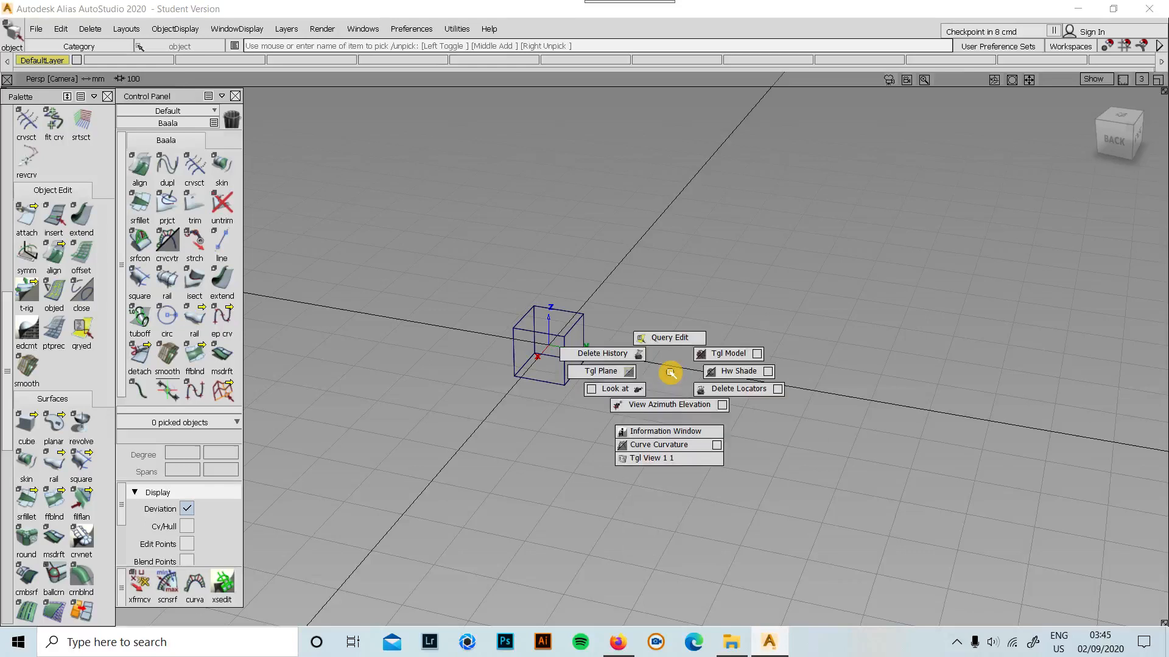
{"action": "right_click_drag", "start_coordinate": [670, 373], "coordinate": [669, 373], "text": "ctrl+shift"}
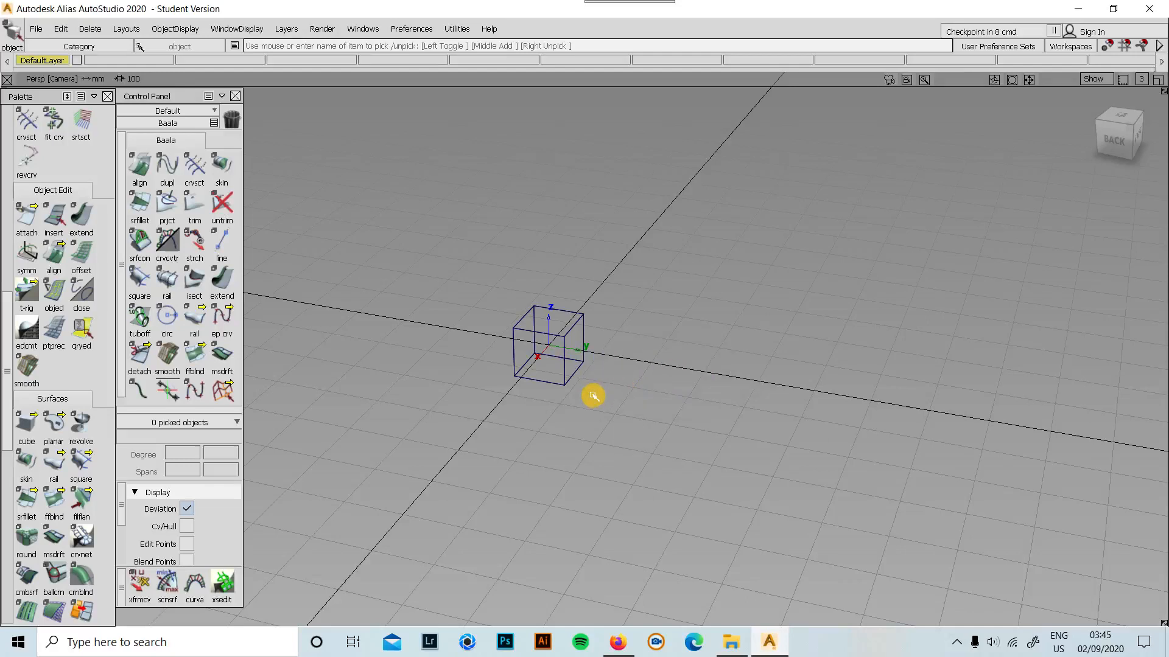
- Pick the whole cube with Pick Object and enlarge it uniformly with the Scale tool
{"action": "left_click_drag", "start_coordinate": [647, 376], "coordinate": [650, 407], "text": "ctrl+shift"}
{"action": "left_click_drag", "start_coordinate": [627, 318], "coordinate": [479, 396]}
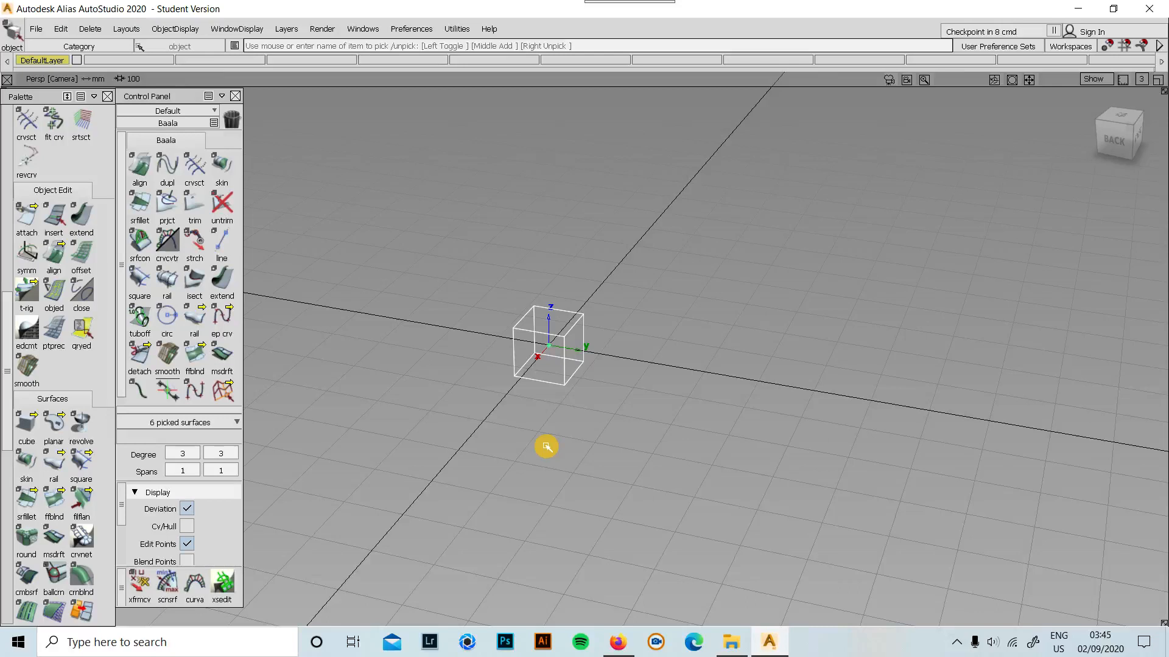
{"action": "middle_click_drag", "start_coordinate": [587, 410], "coordinate": [617, 406], "text": "ctrl+shift"}
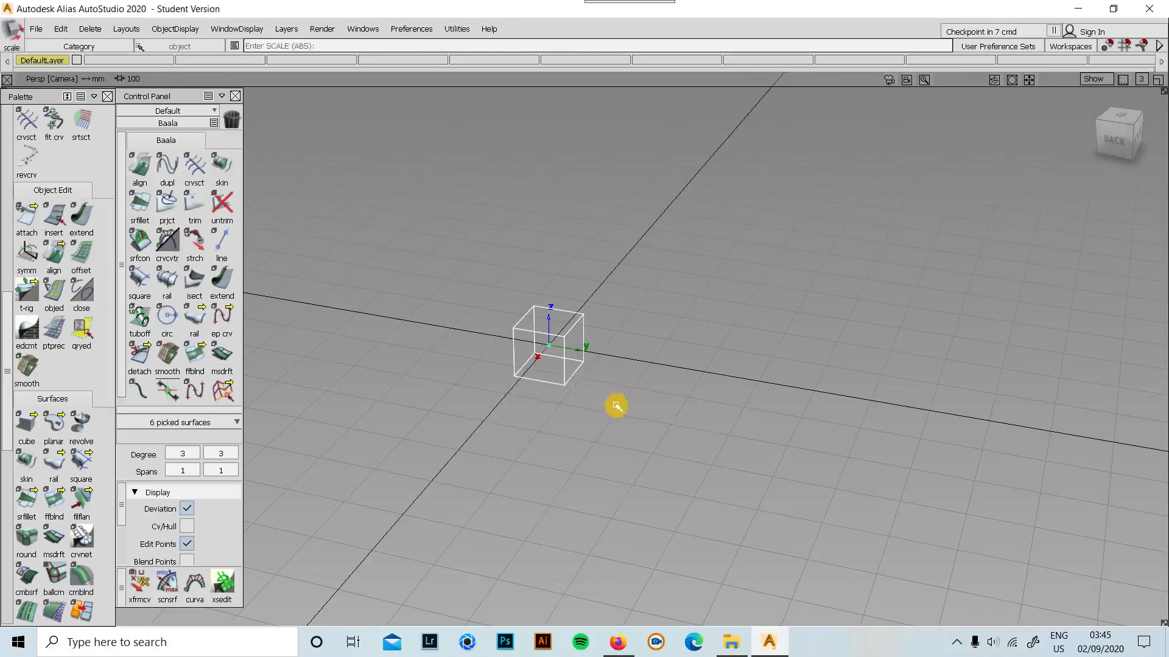
{"action": "left_click_drag", "start_coordinate": [547, 418], "coordinate": [576, 418]}
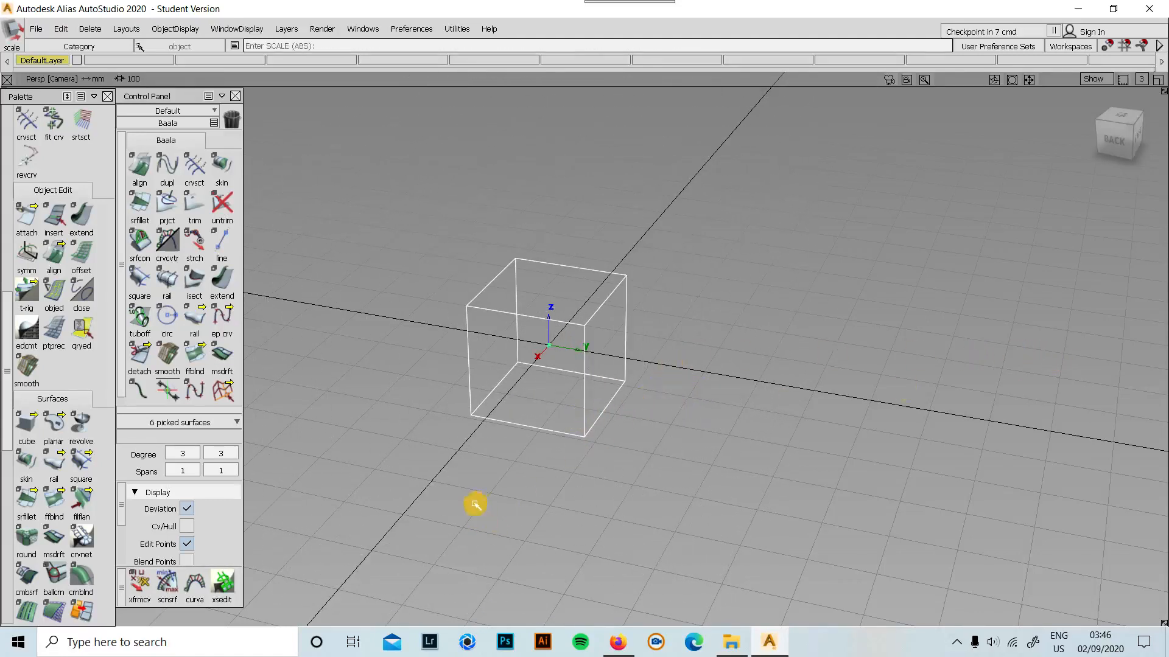
{"action": "left_click_drag", "start_coordinate": [518, 454], "coordinate": [645, 437]}
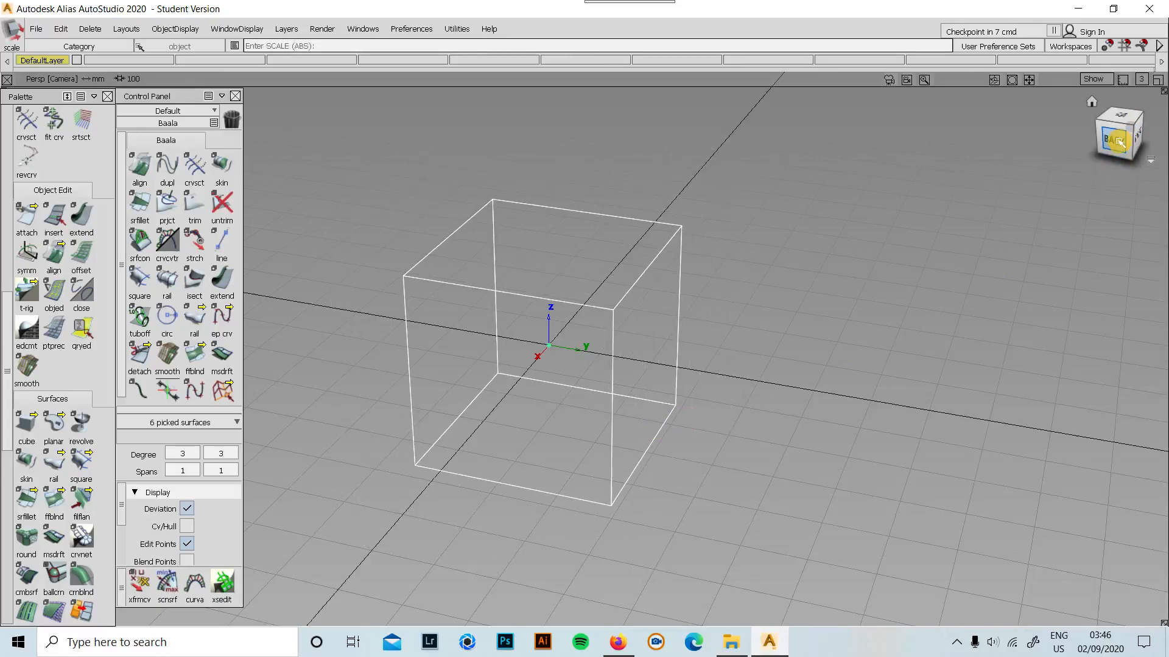
- In the orthographic back view, scale the cube up to about 499 mm, less along Y and more along Z
{"action": "left_click", "coordinate": [1117, 141]}
{"action": "mouse_move", "coordinate": [736, 331]}
{"action": "left_mouse_down"}
{"action": "mouse_move", "coordinate": [683, 329]}
{"action": "mouse_move", "coordinate": [764, 313]}
{"action": "mouse_move", "coordinate": [741, 319]}
{"action": "left_mouse_up"}
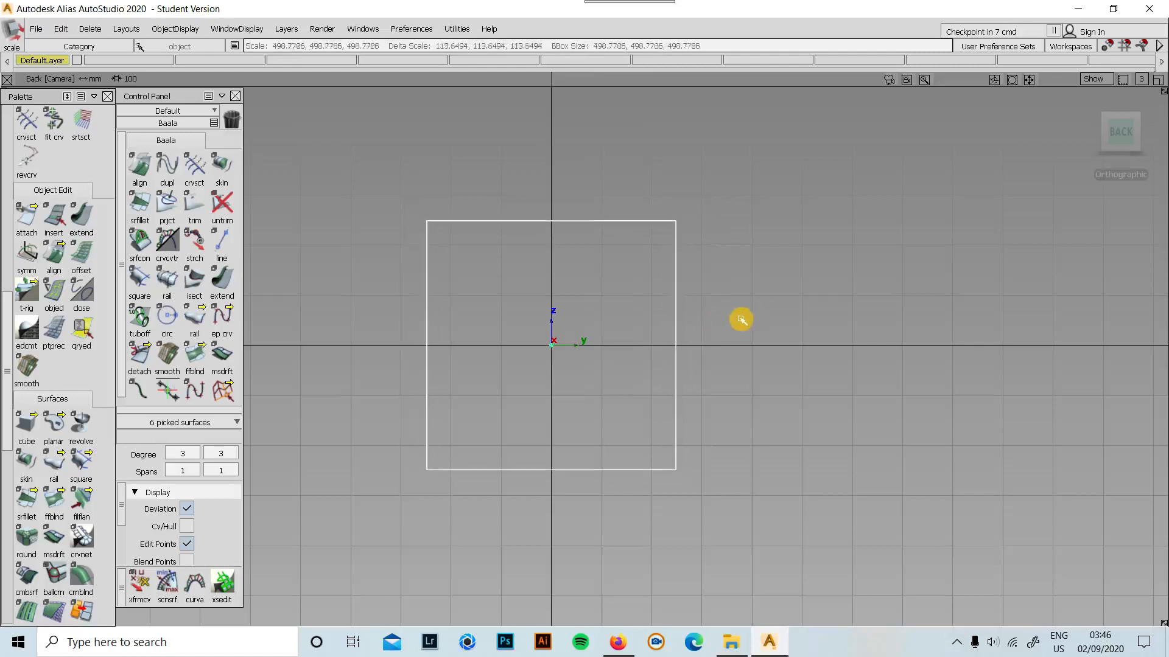
{"action": "middle_click_drag", "start_coordinate": [741, 319], "coordinate": [712, 311]}
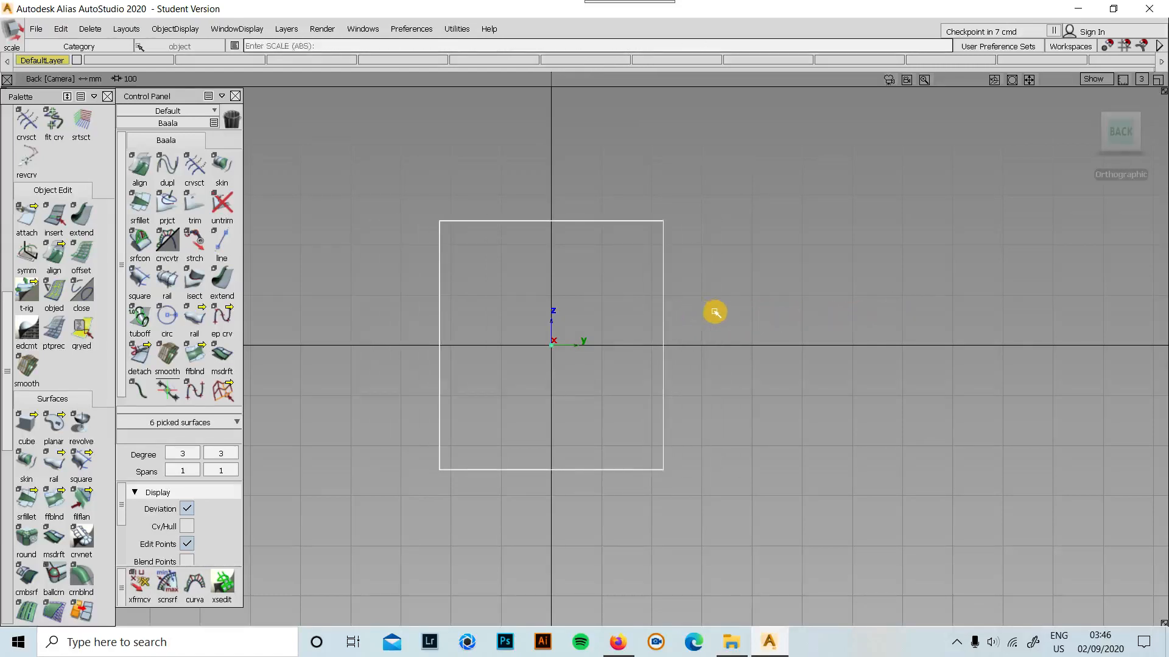
{"action": "right_click_drag", "start_coordinate": [716, 312], "coordinate": [859, 256]}
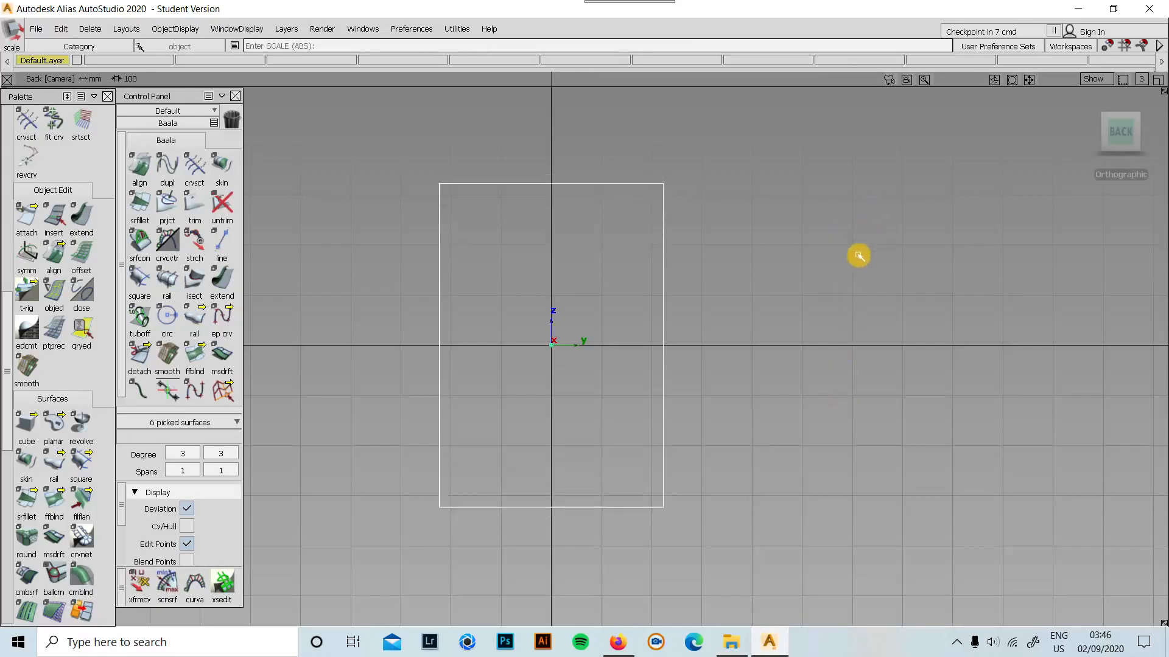
- Undo the last two scale changes on the cube and return to the perspective view
{"action": "key", "text": "ctrl+z"}
{"action": "key", "text": "ctrl+z"}
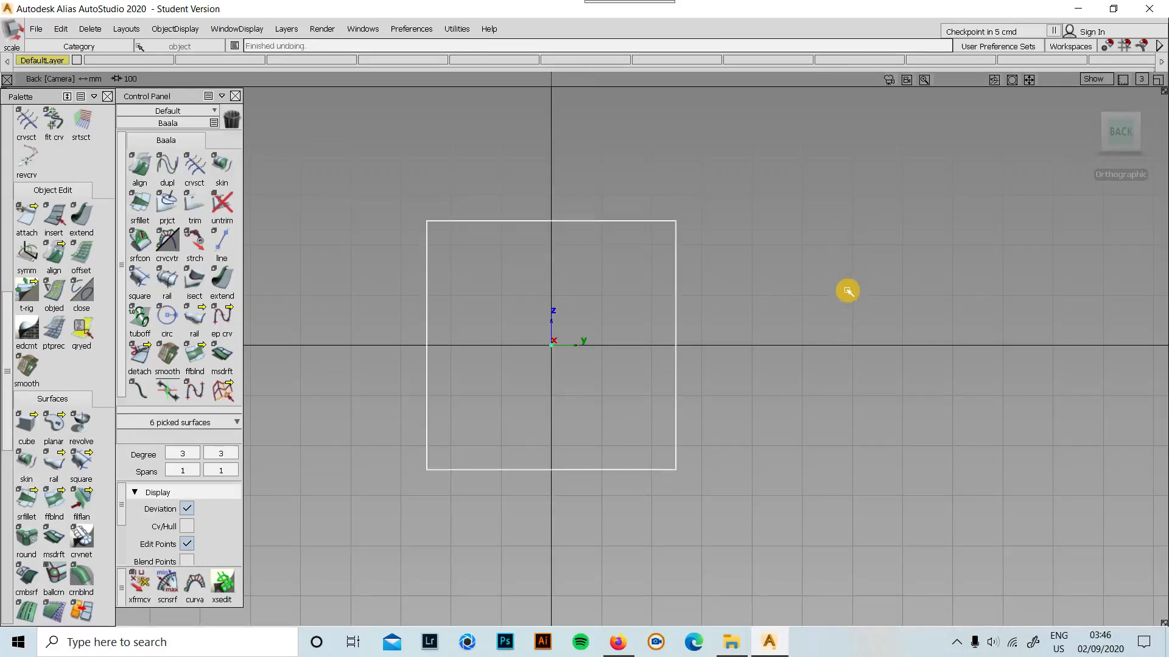
{"action": "left_click_drag", "start_coordinate": [794, 320], "coordinate": [527, 412], "text": "alt+shift"}
- Hide the grid in the view and release the cube with Pick Nothing
{"action": "left_click", "coordinate": [1087, 81]}
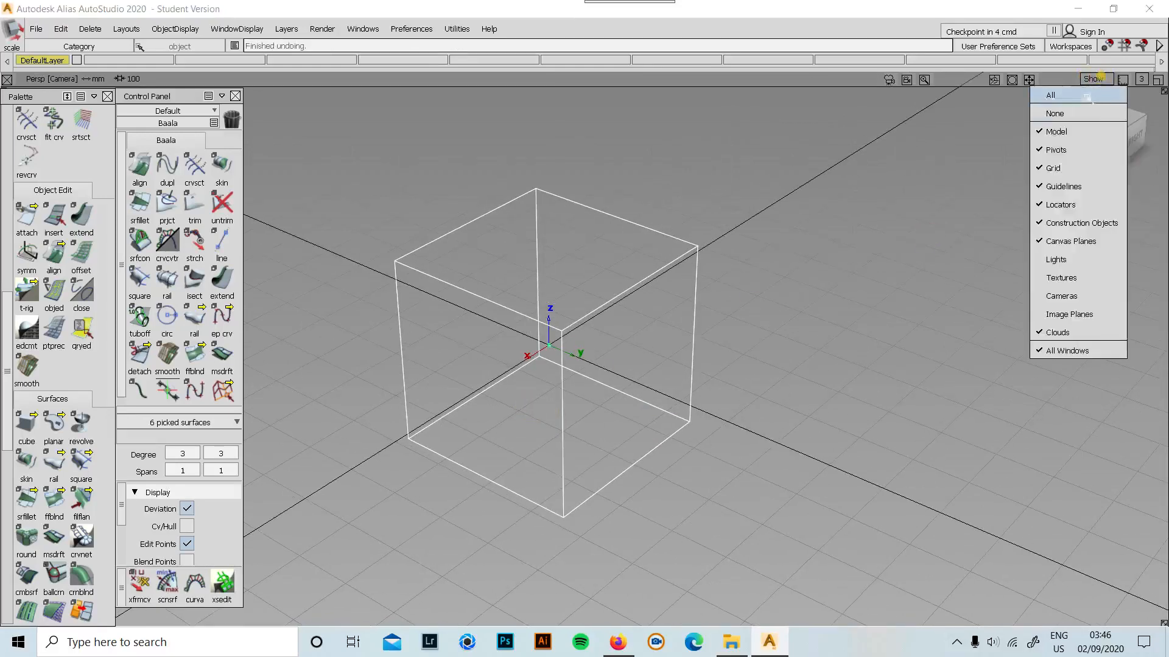
{"action": "left_click", "coordinate": [1051, 166]}
{"action": "right_click_drag", "start_coordinate": [838, 323], "coordinate": [785, 308], "text": "alt+shift"}
{"action": "left_click_drag", "start_coordinate": [708, 374], "coordinate": [730, 297], "text": "ctrl+shift"}
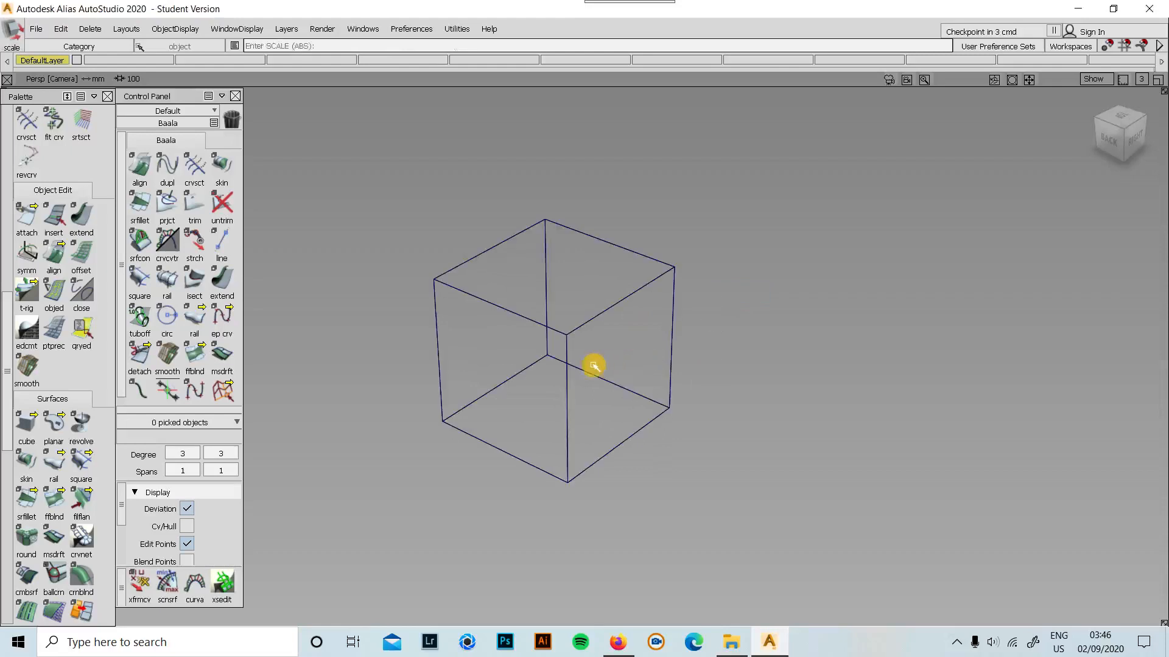
{"action": "right_click_drag", "start_coordinate": [600, 360], "coordinate": [478, 271], "text": "alt+shift"}
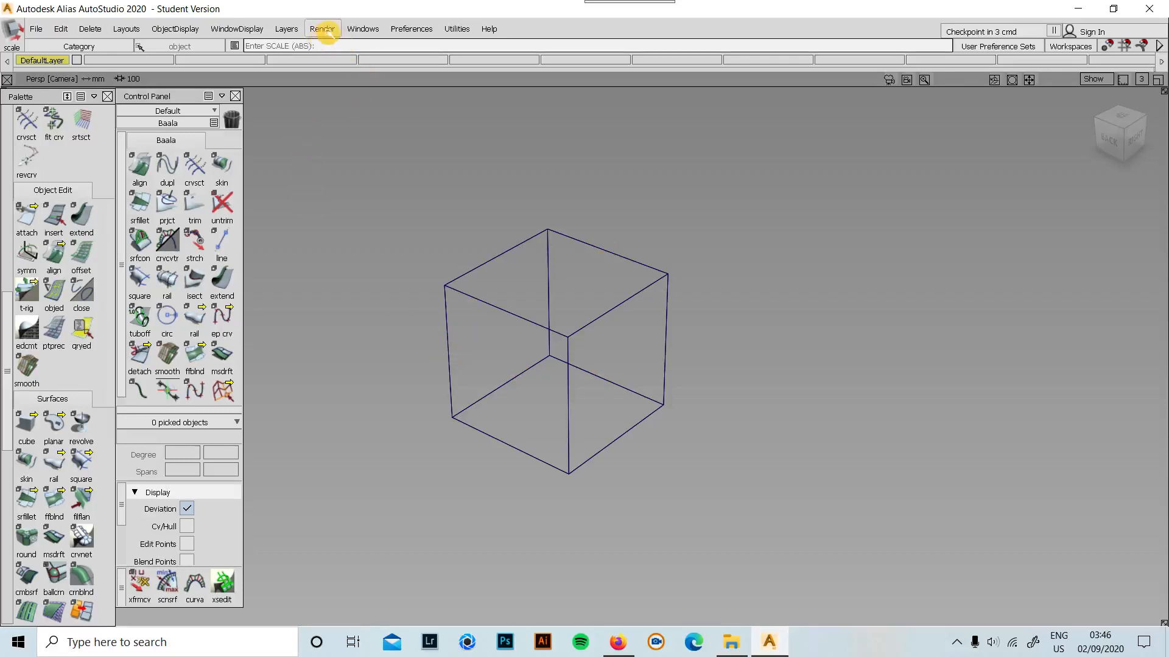
{"action": "left_click", "coordinate": [358, 29]}
{"action": "mouse_move", "coordinate": [405, 32]}
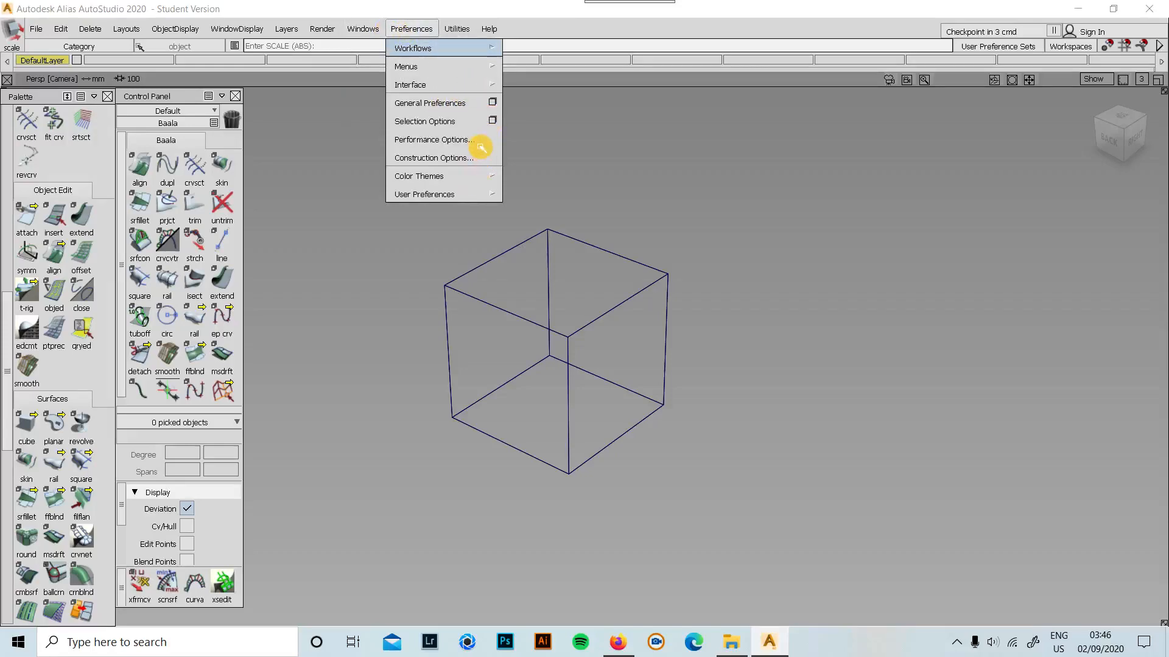
{"action": "left_click", "coordinate": [490, 101]}
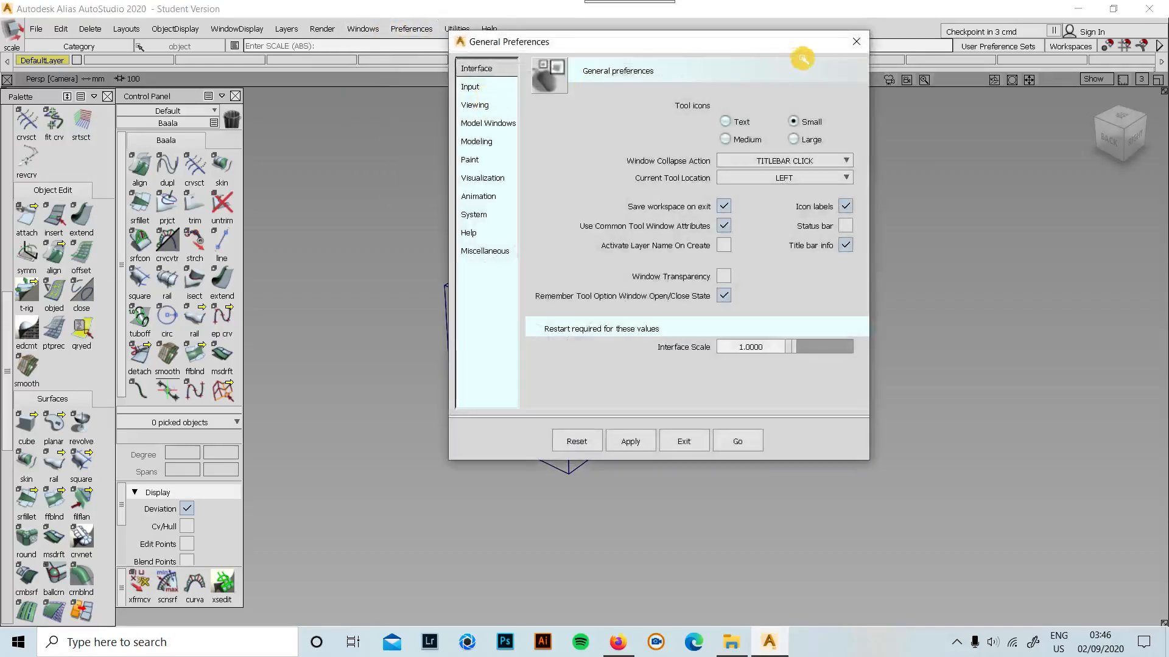
{"action": "left_click", "coordinate": [861, 43]}
- Open the Hotkeys/Menu Editor and look through the shortcuts assigned to the File menu functions
{"action": "left_click", "coordinate": [412, 29]}
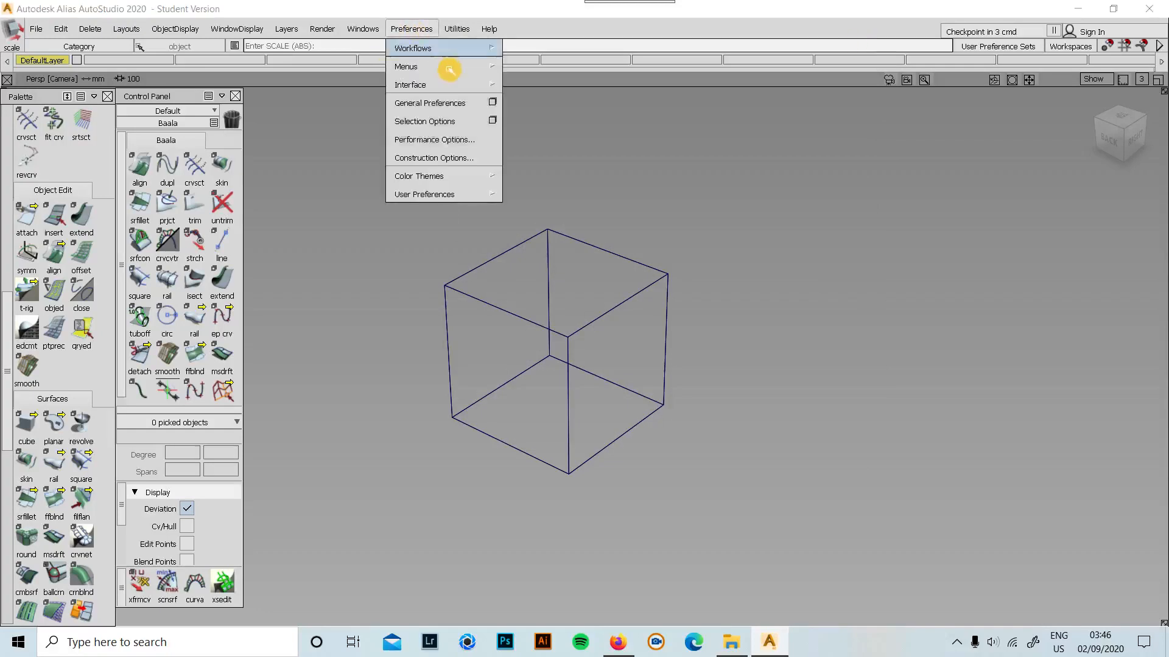
{"action": "mouse_move", "coordinate": [490, 89]}
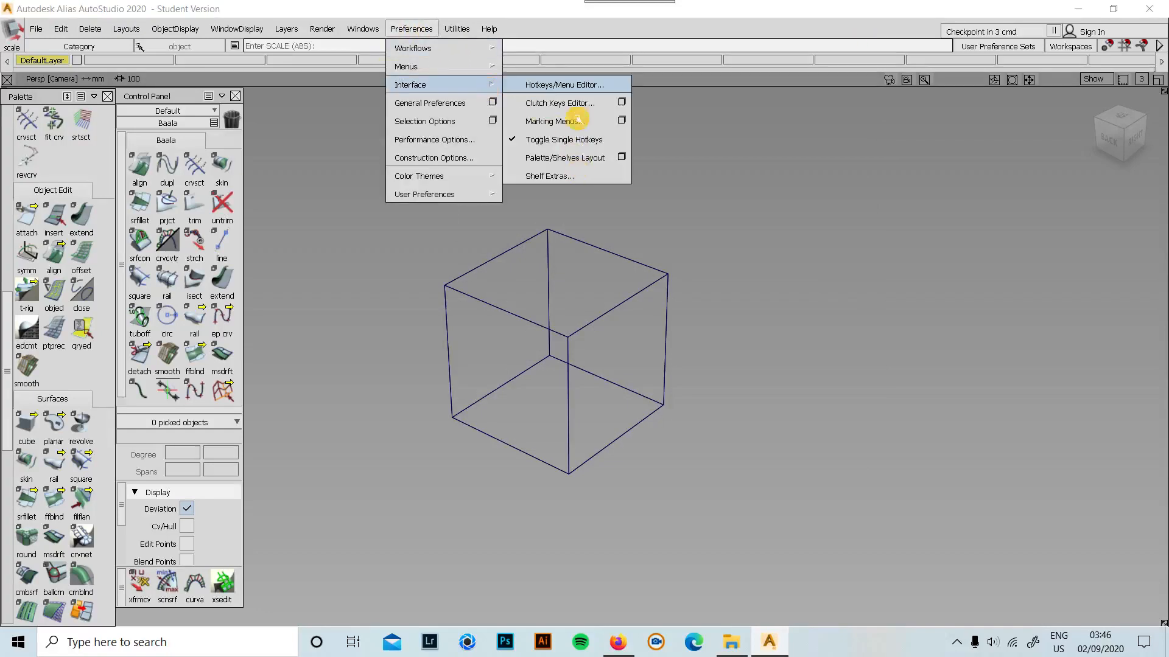
{"action": "left_click", "coordinate": [583, 87]}
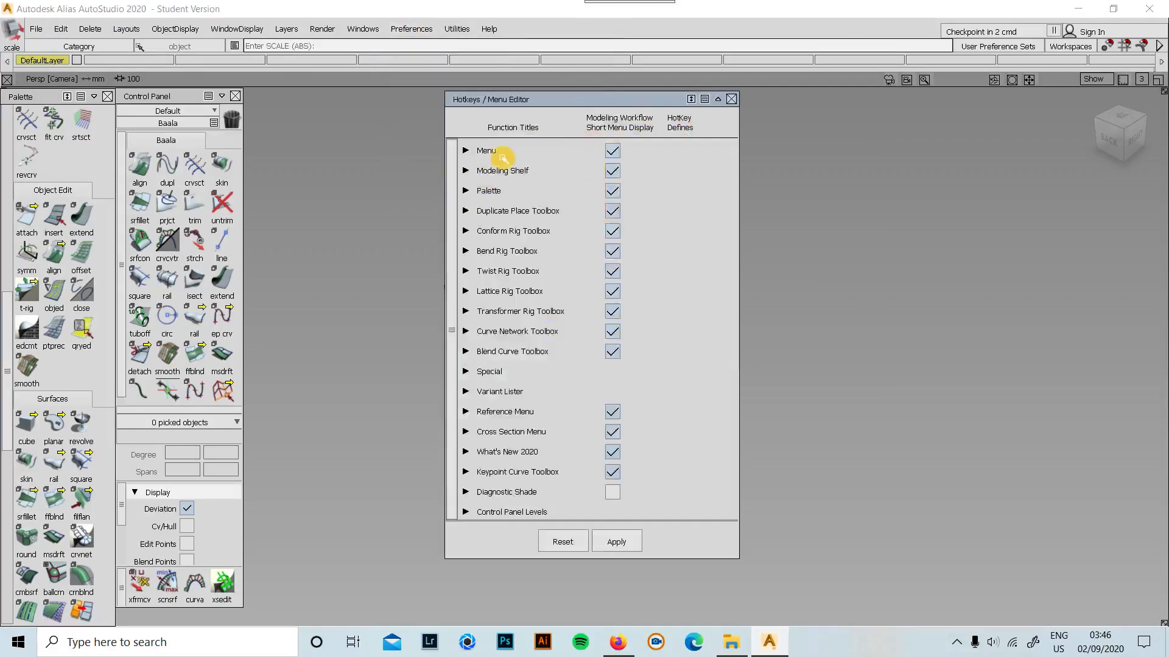
{"action": "left_click", "coordinate": [475, 153]}
{"action": "left_click", "coordinate": [481, 170]}
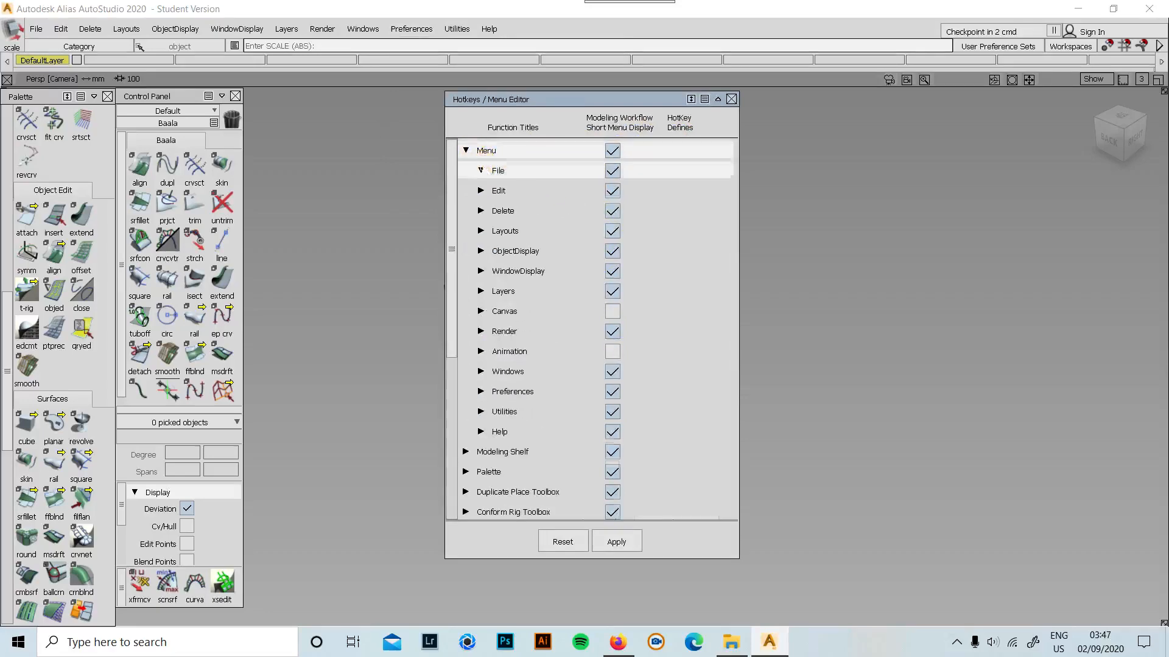
{"action": "scroll", "coordinate": [665, 312], "scroll_direction": "down", "scroll_amount": 3}
{"action": "scroll", "coordinate": [680, 322], "scroll_direction": "down", "scroll_amount": 10}
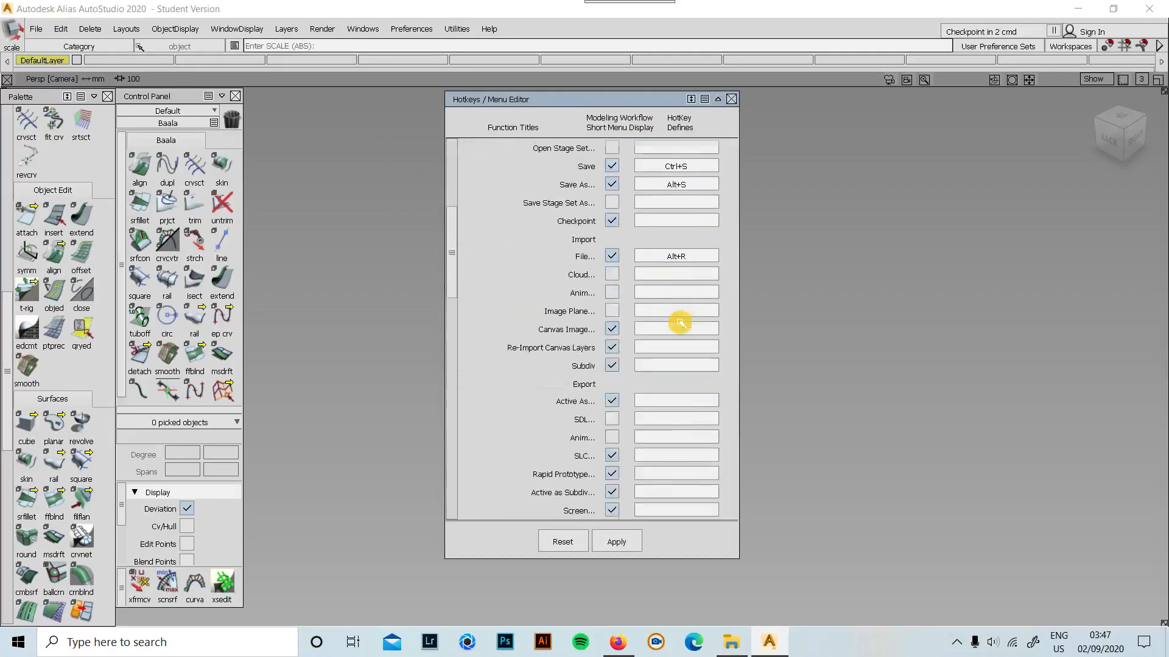
{"action": "scroll", "coordinate": [679, 327], "scroll_direction": "down", "scroll_amount": 2}
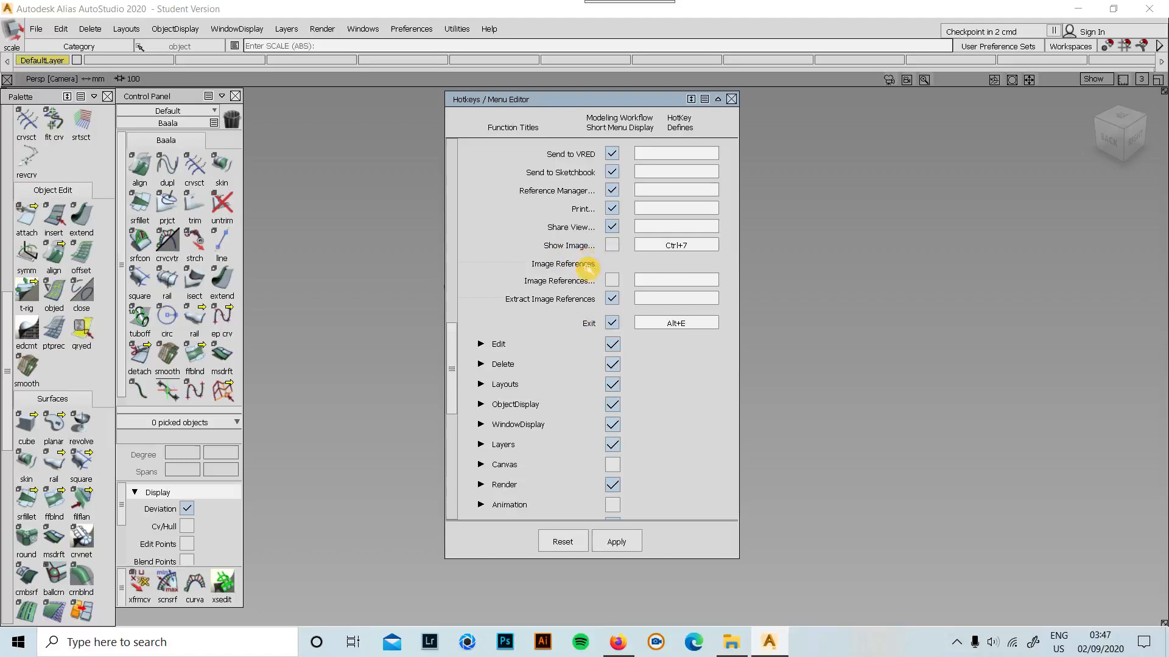
- Review the hotkeys of the Edit menu functions, then apply the settings and close the editor
{"action": "left_click", "coordinate": [490, 343]}
{"action": "scroll", "coordinate": [618, 308], "scroll_direction": "down", "scroll_amount": 6}
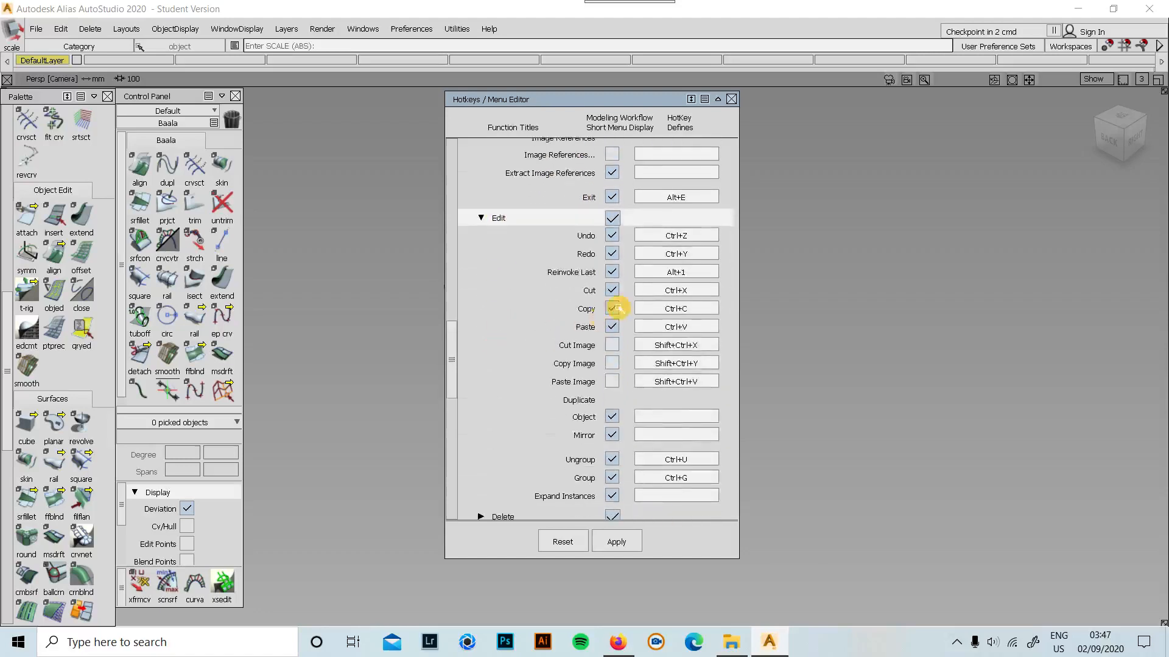
{"action": "scroll", "coordinate": [687, 258], "scroll_direction": "up", "scroll_amount": 2}
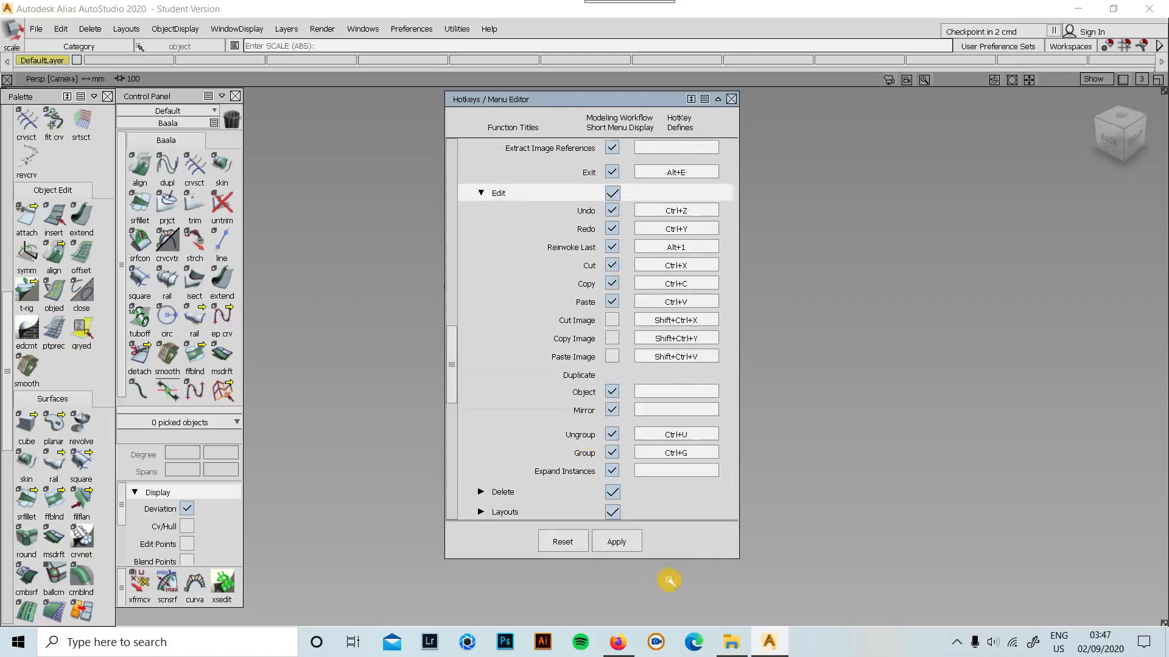
{"action": "left_click", "coordinate": [618, 543]}
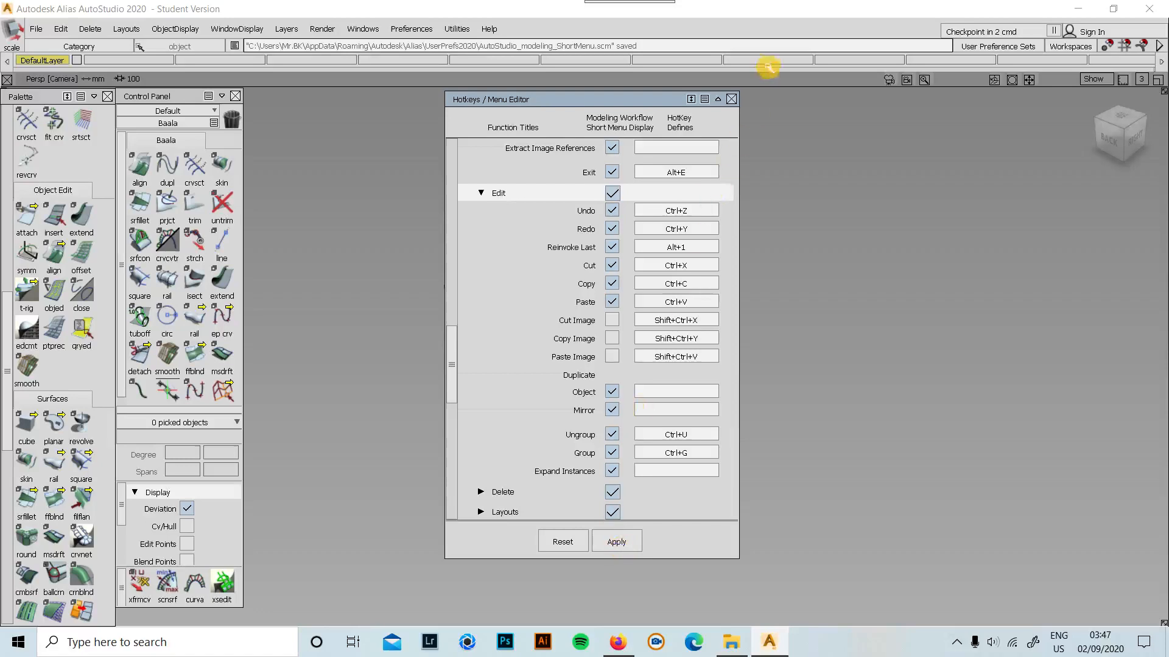
{"action": "left_click", "coordinate": [731, 98]}
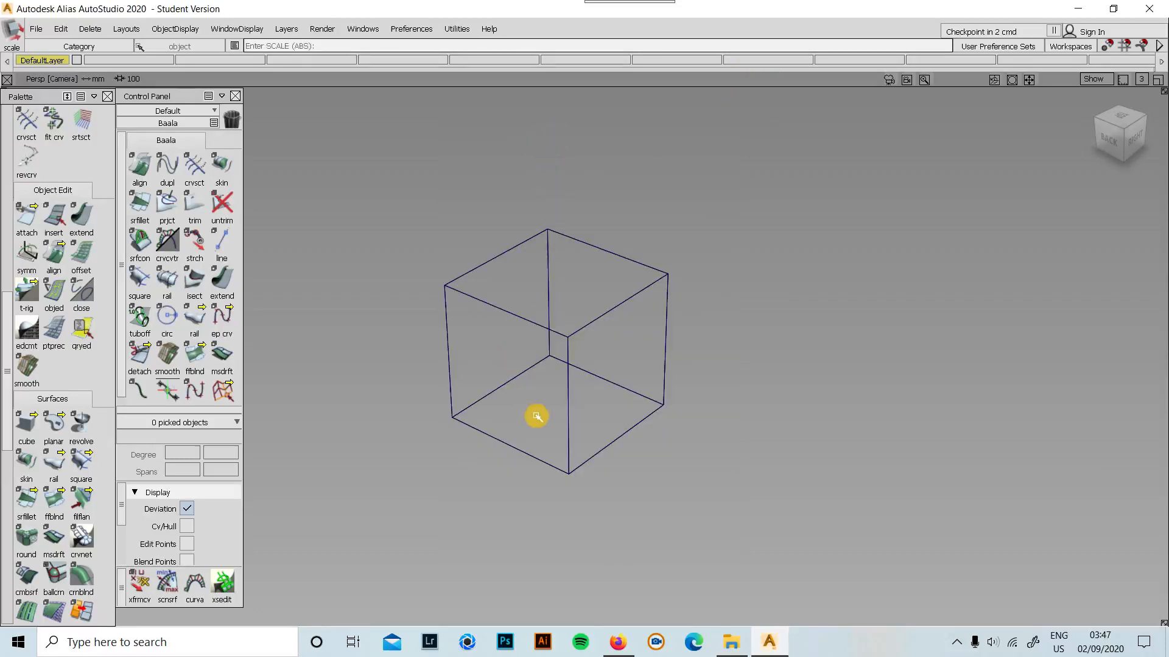
- Display the cube shaded instead of as a wireframe
{"action": "key", "text": "5"}
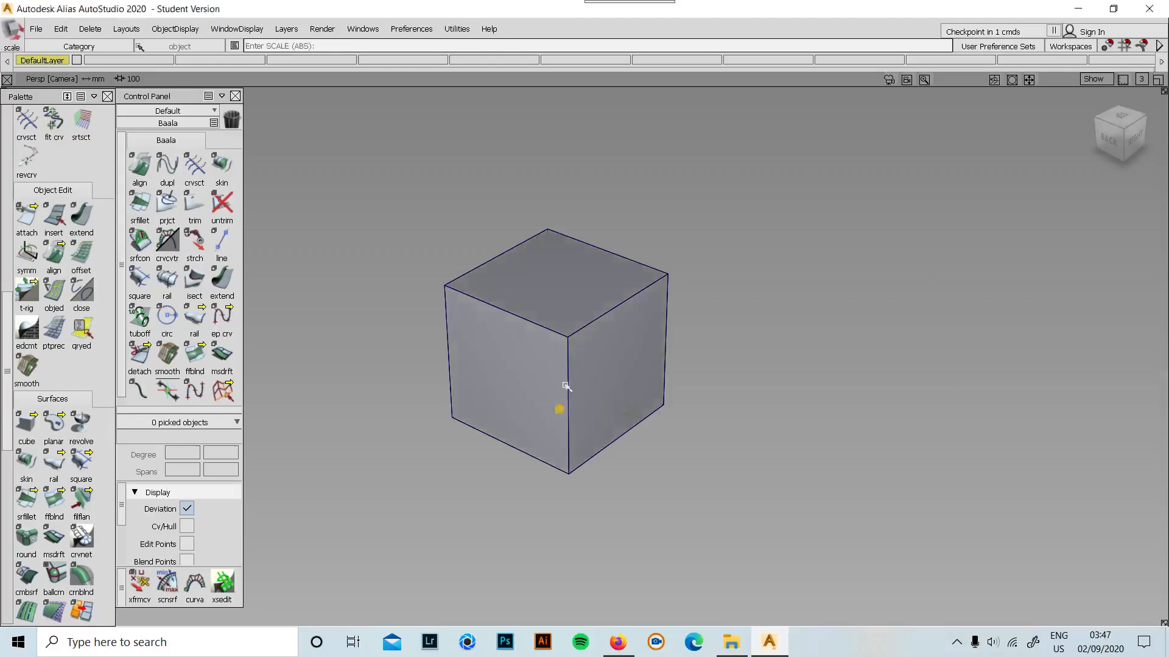
{"action": "mouse_move", "coordinate": [558, 404]}
{"action": "left_mouse_down", "text": "alt+shift"}
{"action": "mouse_move", "coordinate": [560, 381]}
{"action": "mouse_move", "coordinate": [665, 366]}
{"action": "mouse_move", "coordinate": [509, 378]}
{"action": "left_mouse_up", "text": "alt+shift"}
- Pick everything in the view with Pick Object and delete it, cube included
{"action": "left_click_drag", "start_coordinate": [632, 408], "coordinate": [645, 437], "text": "ctrl+shift"}
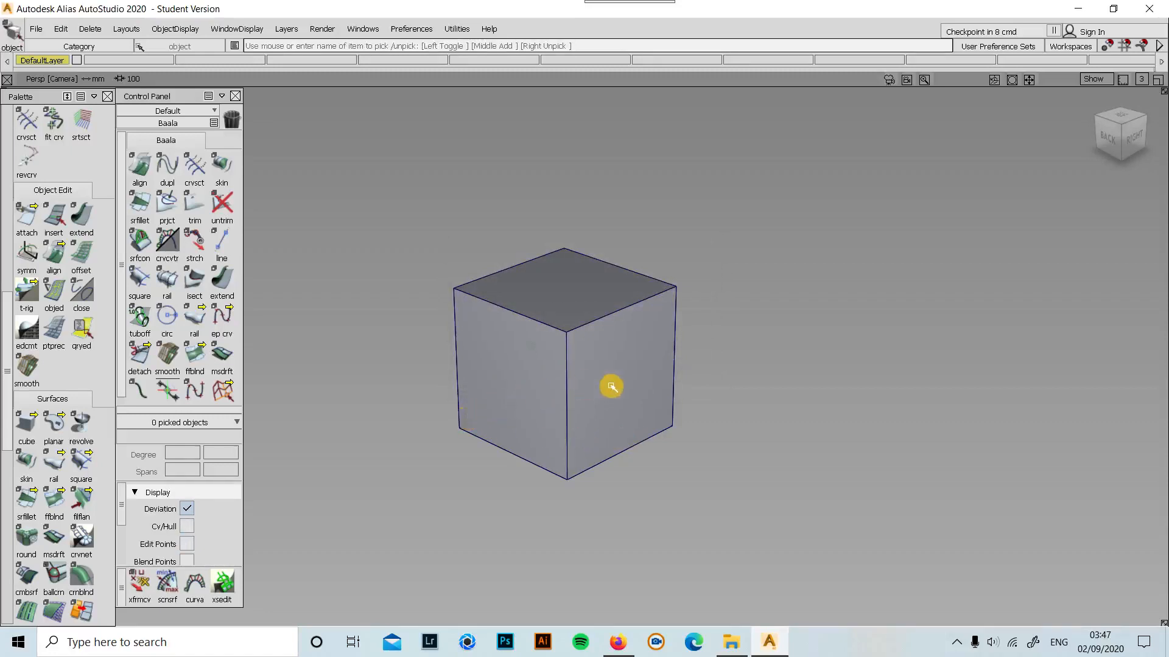
{"action": "left_click_drag", "start_coordinate": [692, 334], "coordinate": [533, 390], "text": "ctrl+shift"}
{"action": "key", "text": "Delete"}
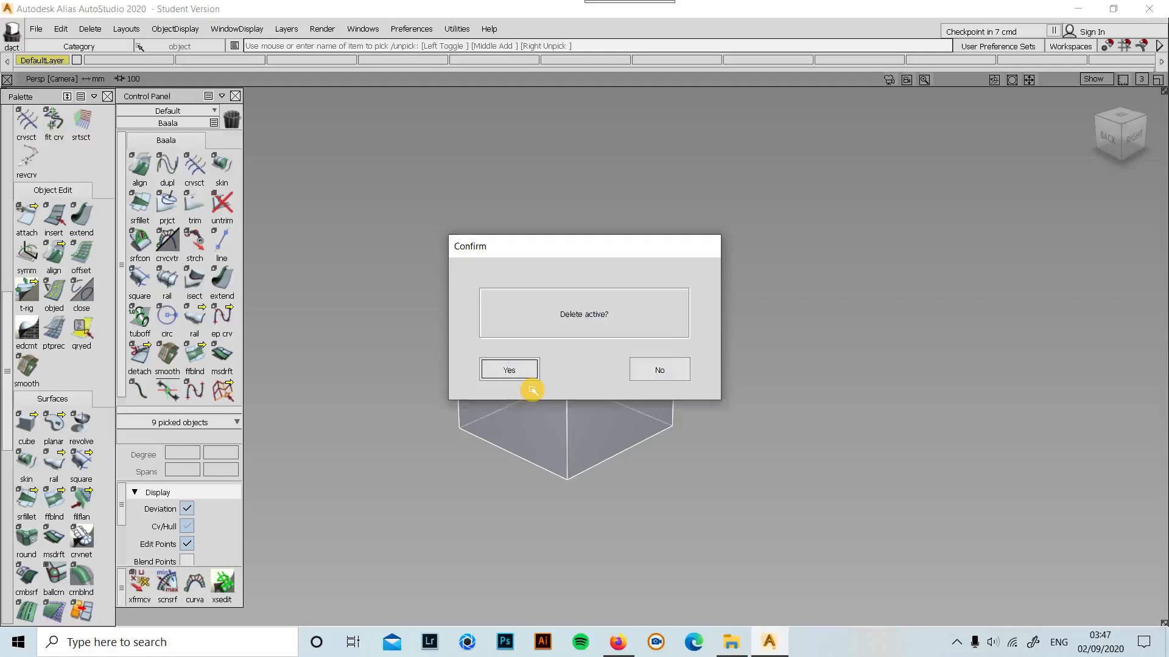
{"action": "key", "text": "Return"}
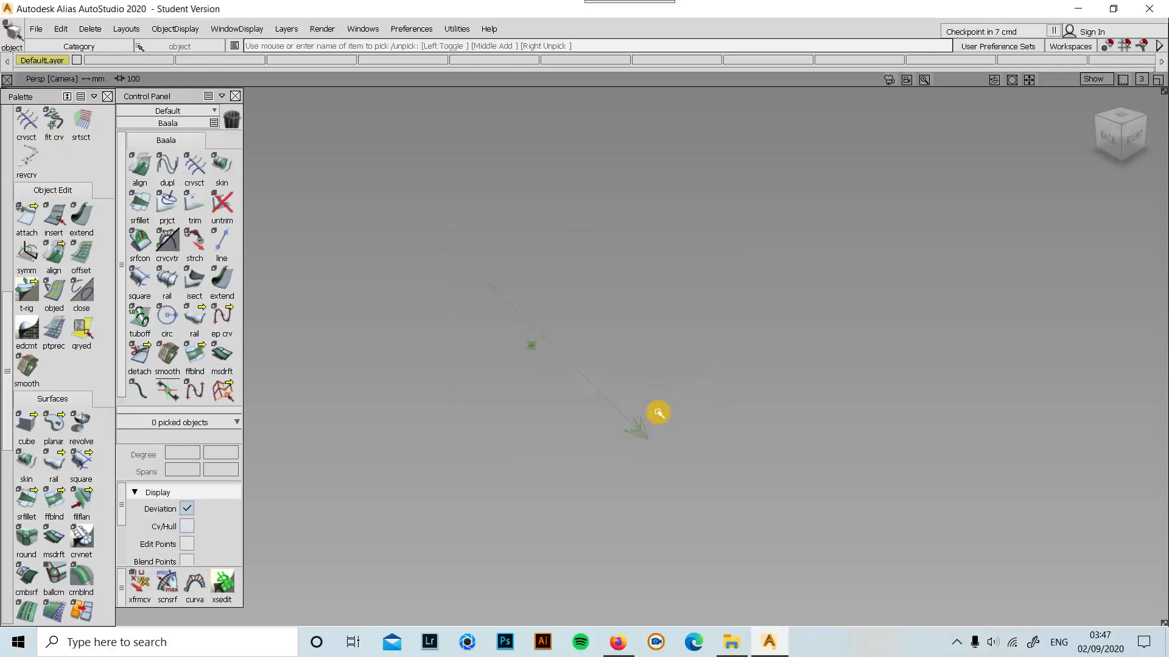
- Bring back the deleted cube with Undo, trying Redo once in between
{"action": "key", "text": "ctrl+z"}
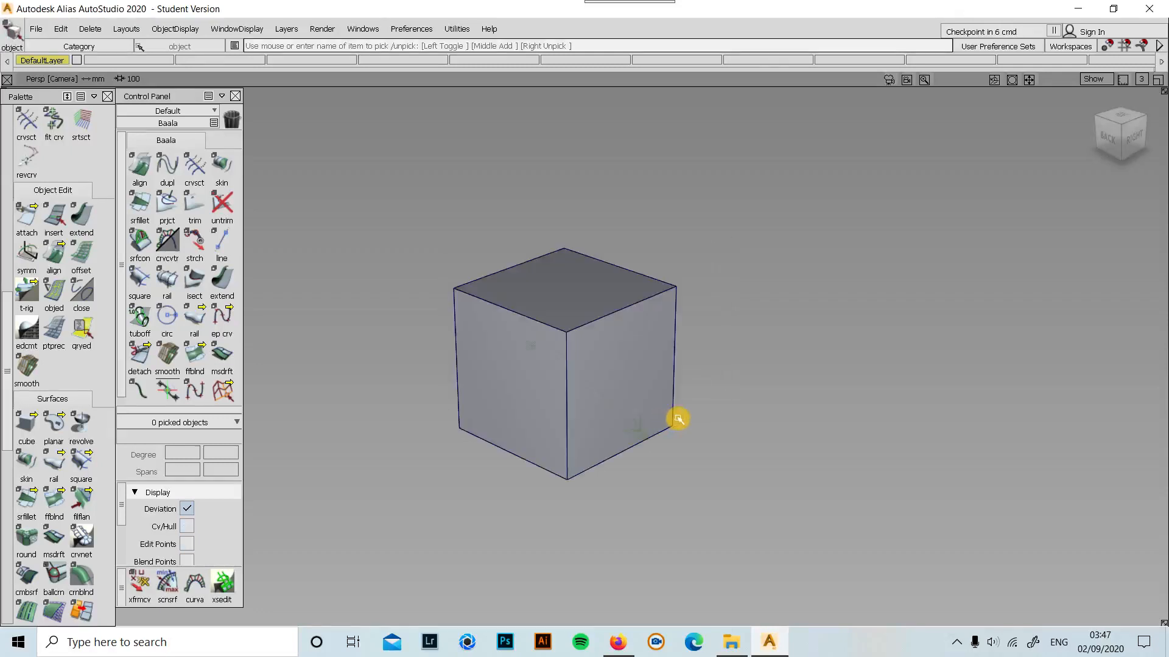
{"action": "key", "text": "ctrl+y"}
{"action": "key", "text": "ctrl+z"}
- Pick only the top face of the cube as a component, and release it again with Pick Nothing
{"action": "left_click", "coordinate": [541, 317], "text": "alt+shift"}
{"action": "right_click_drag", "start_coordinate": [604, 329], "coordinate": [591, 381], "text": "alt+shift"}
{"action": "left_click_drag", "start_coordinate": [591, 380], "coordinate": [498, 365], "text": "alt+shift"}
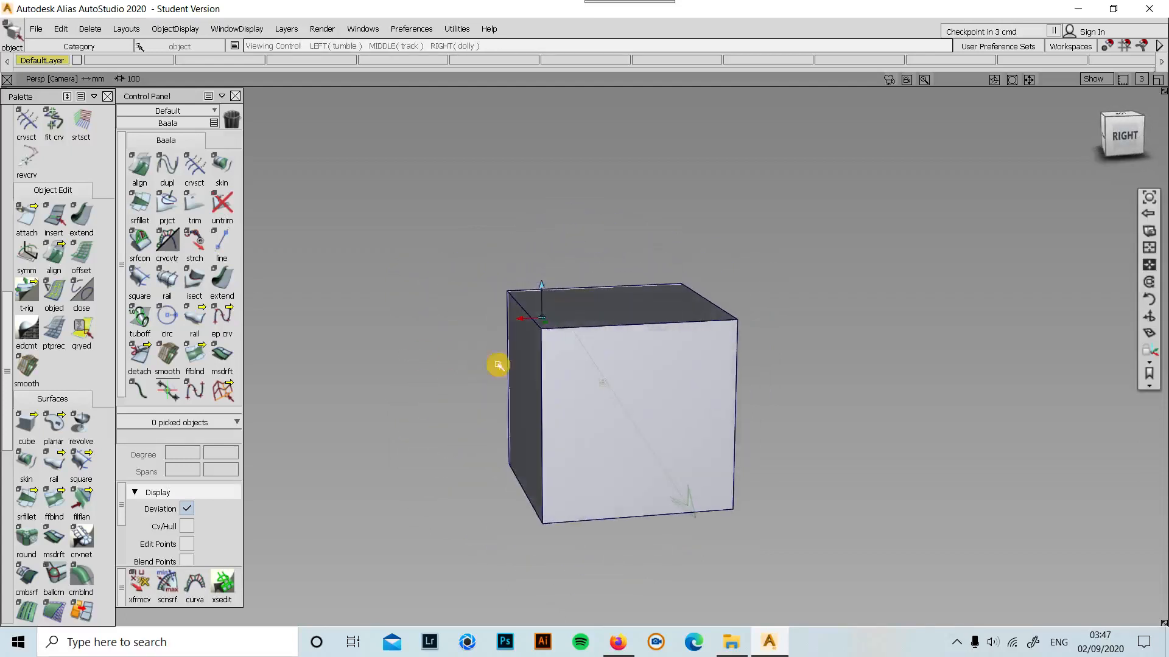
{"action": "left_click_drag", "start_coordinate": [620, 375], "coordinate": [723, 393], "text": "alt+shift"}
{"action": "middle_click_drag", "start_coordinate": [456, 391], "coordinate": [658, 522], "text": "alt+shift"}
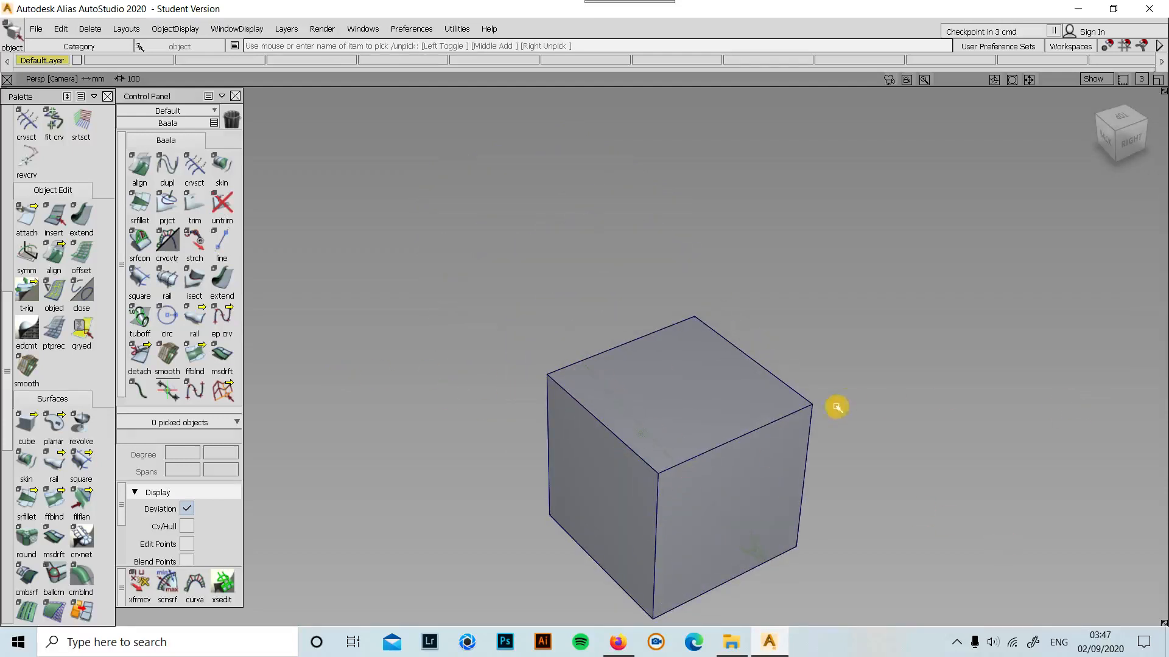
{"action": "left_click_drag", "start_coordinate": [734, 439], "coordinate": [701, 425], "text": "ctrl+shift"}
{"action": "left_click", "coordinate": [699, 424]}
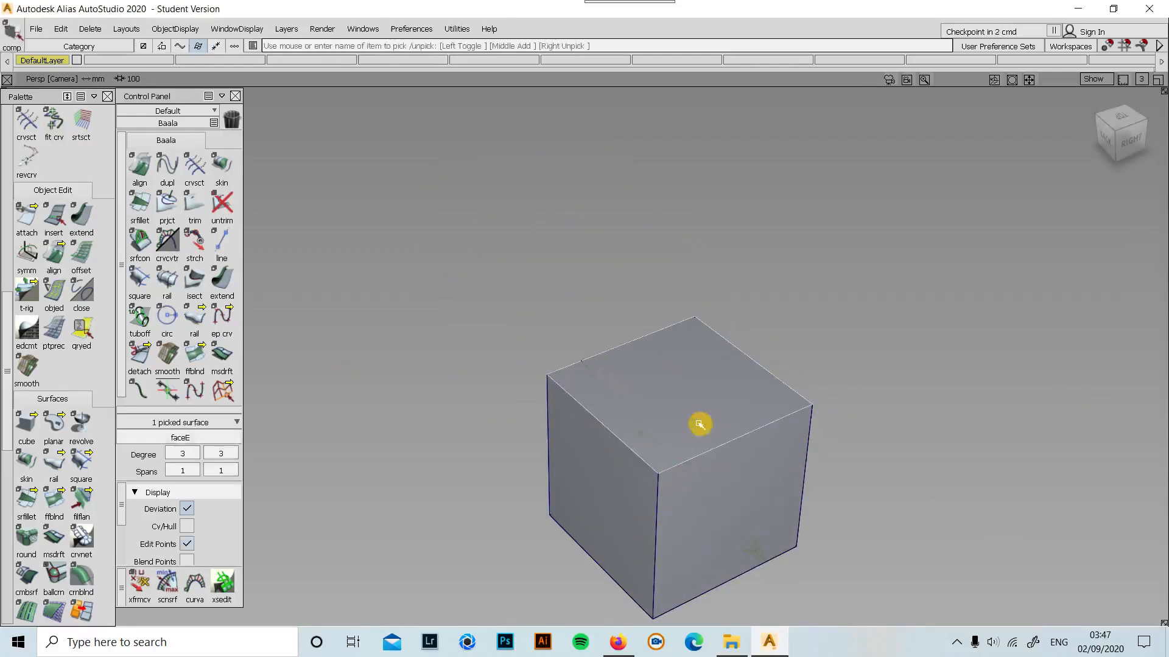
{"action": "left_click_drag", "start_coordinate": [582, 441], "coordinate": [580, 359], "text": "ctrl+shift"}
- Review the pick options offered in the marking menu, such as Pick Object, Pick Surface and Pick CV
{"action": "middle_click_drag", "start_coordinate": [578, 355], "coordinate": [556, 245], "text": "alt+shift"}
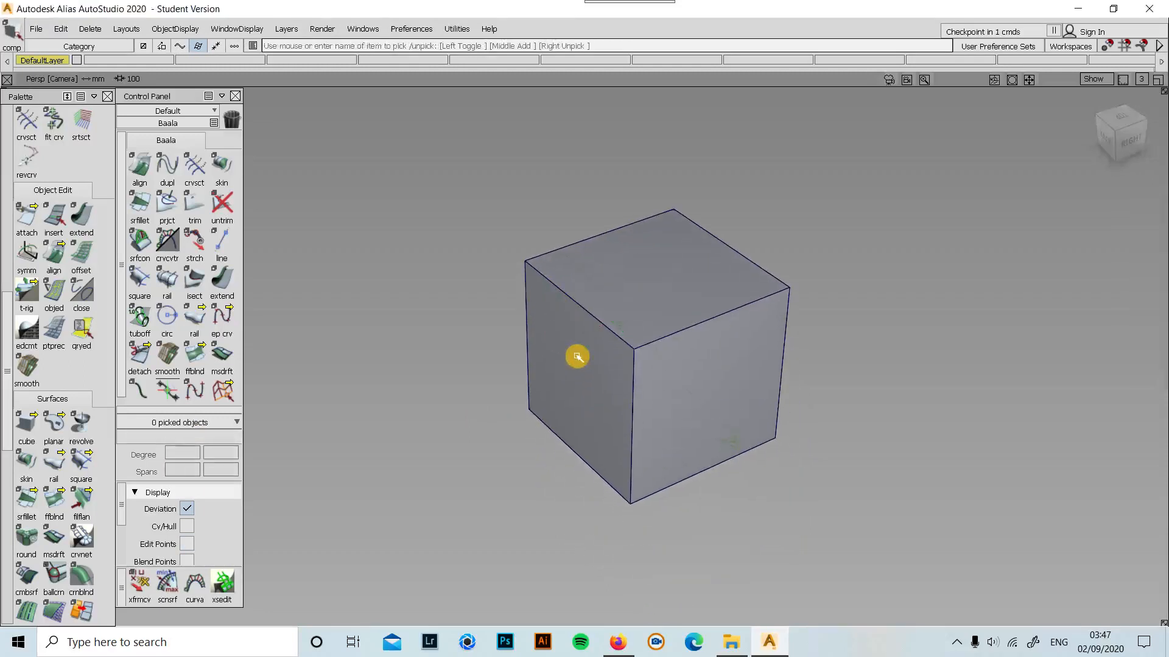
{"action": "left_click_drag", "start_coordinate": [576, 356], "coordinate": [577, 357], "text": "ctrl+shift"}
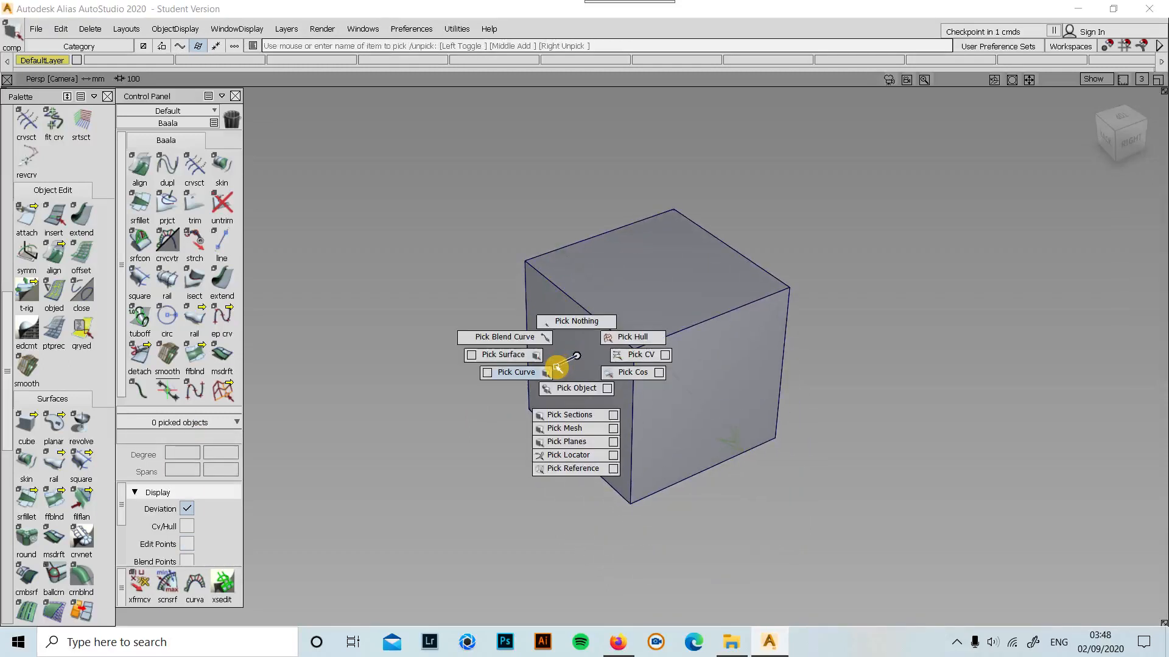
{"action": "left_click_drag", "start_coordinate": [579, 378], "coordinate": [574, 355], "text": "ctrl+shift"}
{"action": "middle_click_drag", "start_coordinate": [543, 365], "coordinate": [510, 370], "text": "alt+shift"}
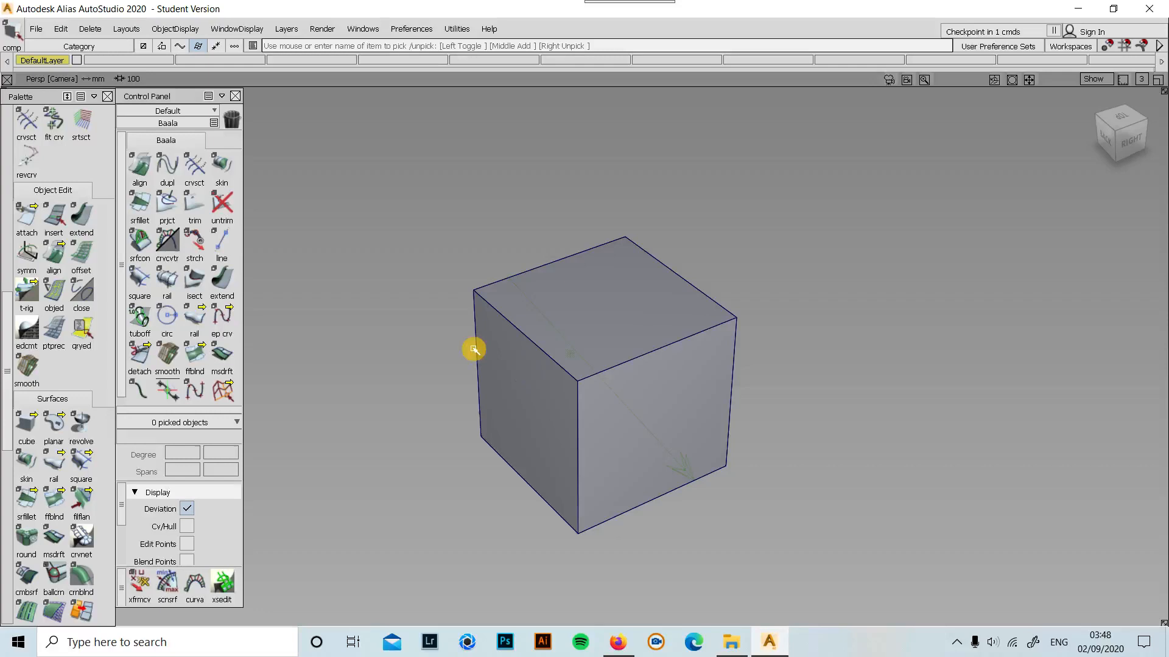
- Switch to the orthographic top view and turn the grid display back on
{"action": "left_click_drag", "start_coordinate": [633, 344], "coordinate": [463, 456], "text": "alt+shift"}
{"action": "left_click", "coordinate": [1130, 129]}
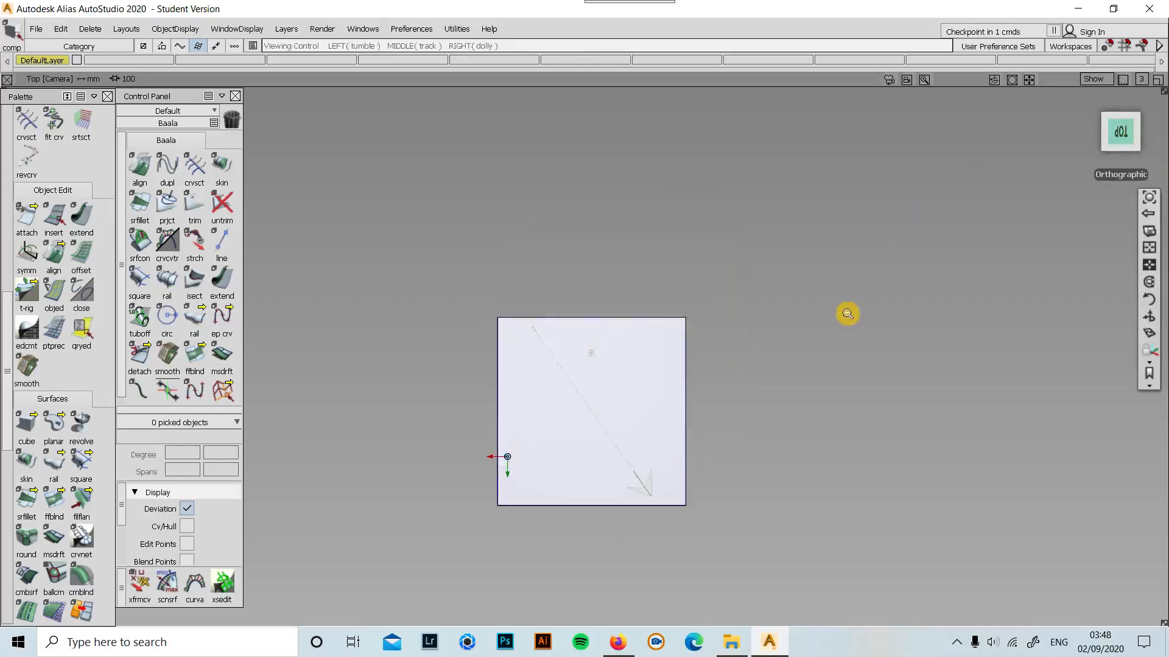
{"action": "left_click", "coordinate": [1096, 79]}
{"action": "left_click", "coordinate": [1067, 169]}
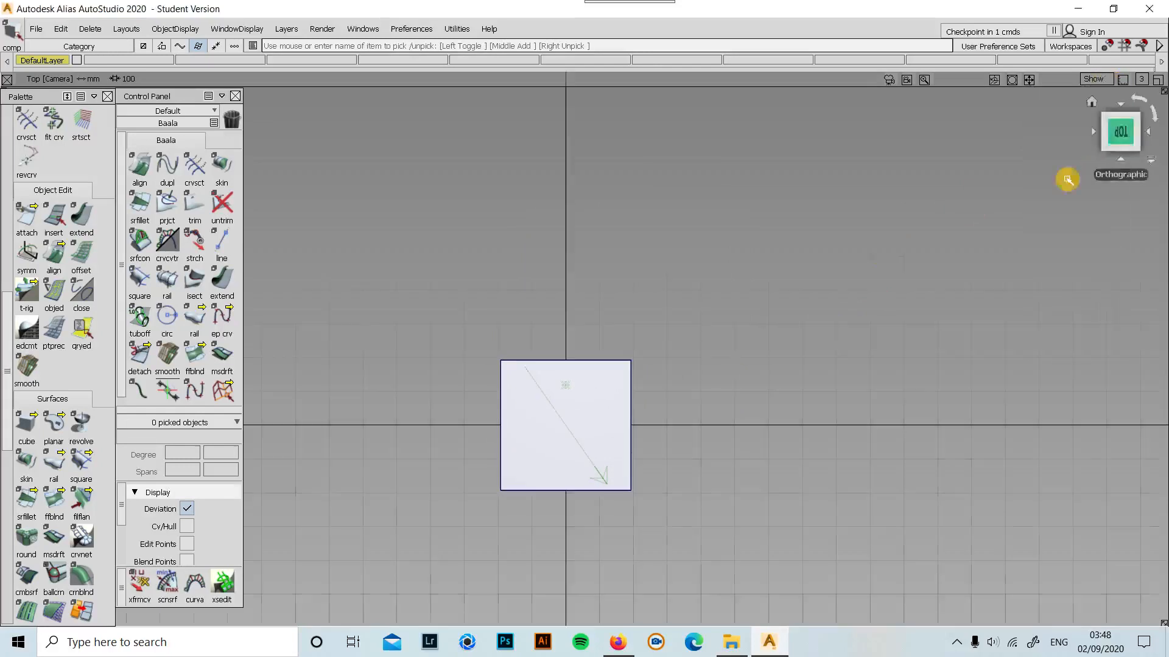
{"action": "left_click", "coordinate": [1120, 131]}
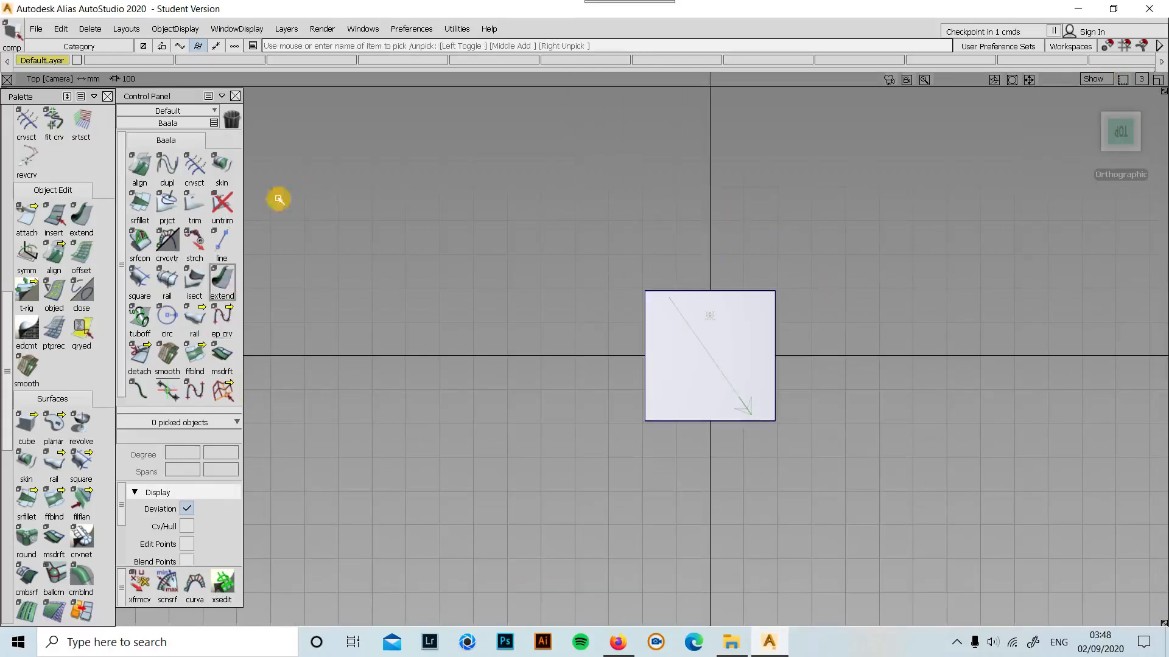
- Draw a straight line along the Y axis through the middle of the cube, extending past both of its edges
{"action": "left_click", "coordinate": [223, 246]}
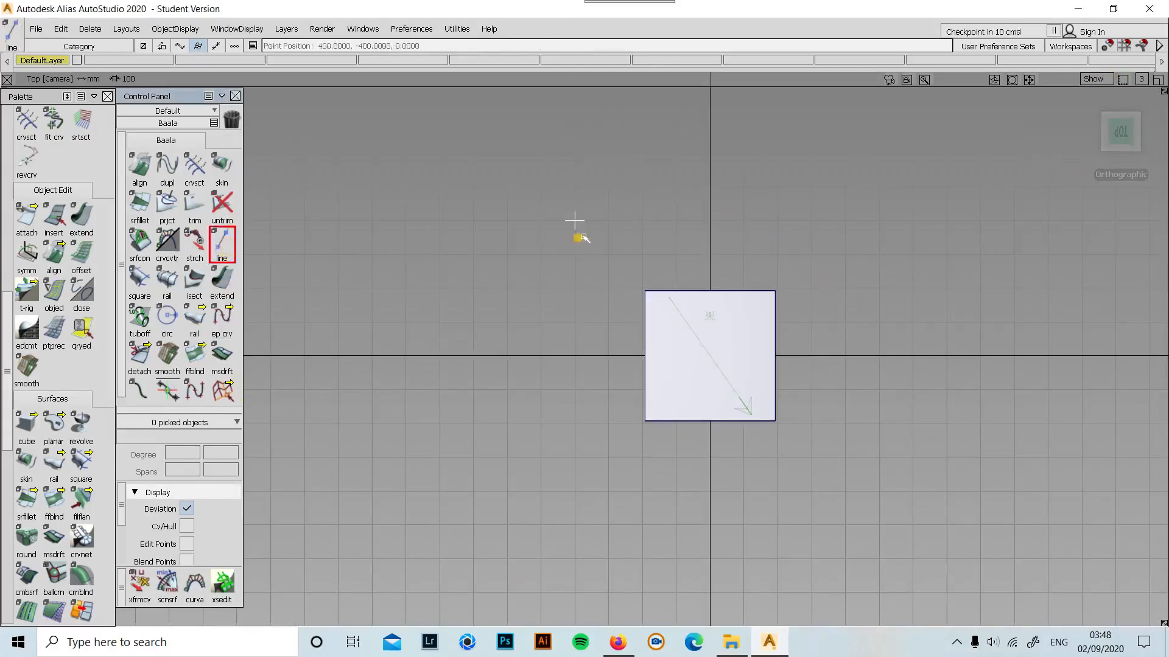
{"action": "left_click", "coordinate": [710, 187]}
{"action": "left_click", "coordinate": [709, 491]}
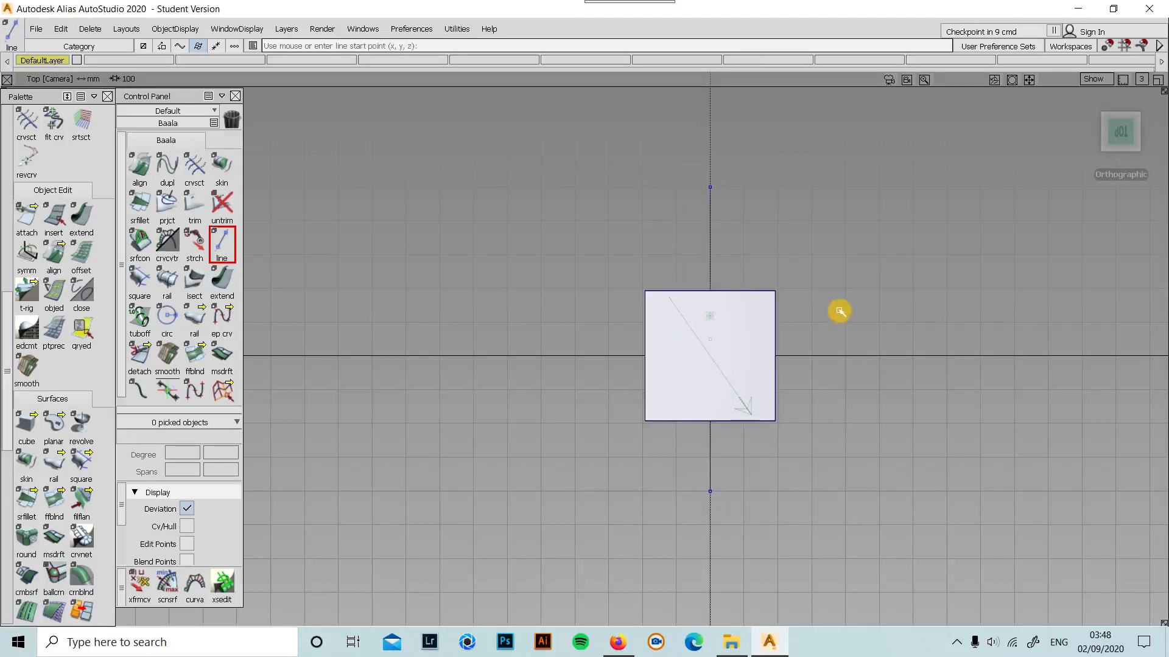
- Project the drawn line onto the cube's top face in the top view as a curve on surface, using the View vector
{"action": "middle_click_drag", "start_coordinate": [844, 299], "coordinate": [849, 385], "text": "ctrl+shift"}
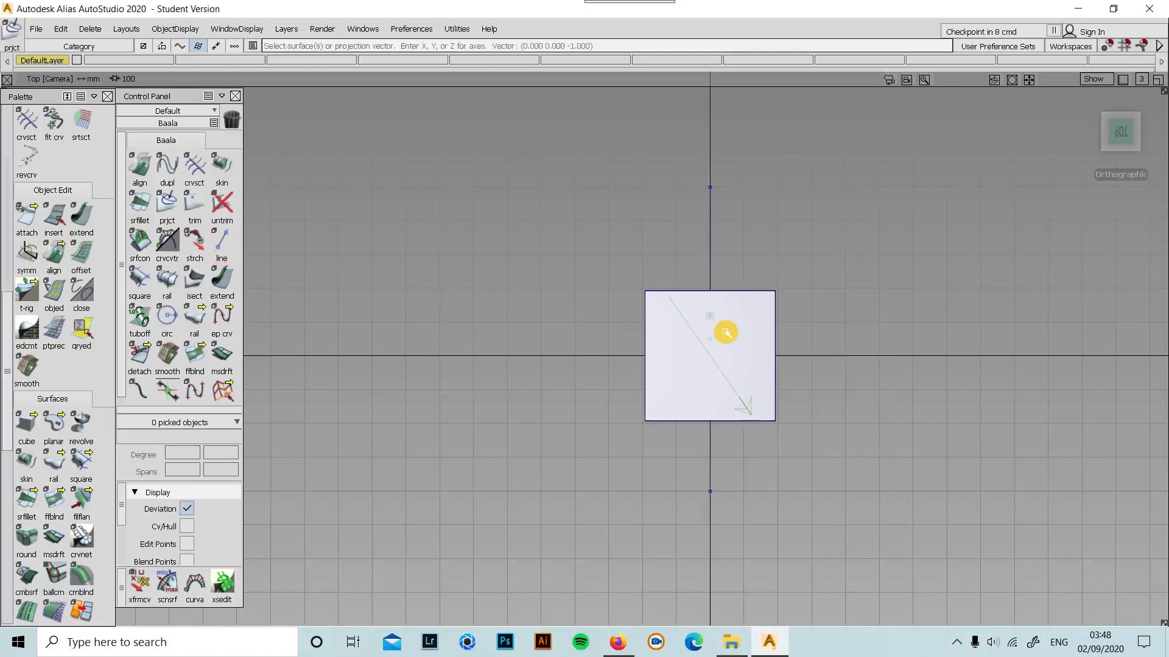
{"action": "left_click", "coordinate": [739, 327]}
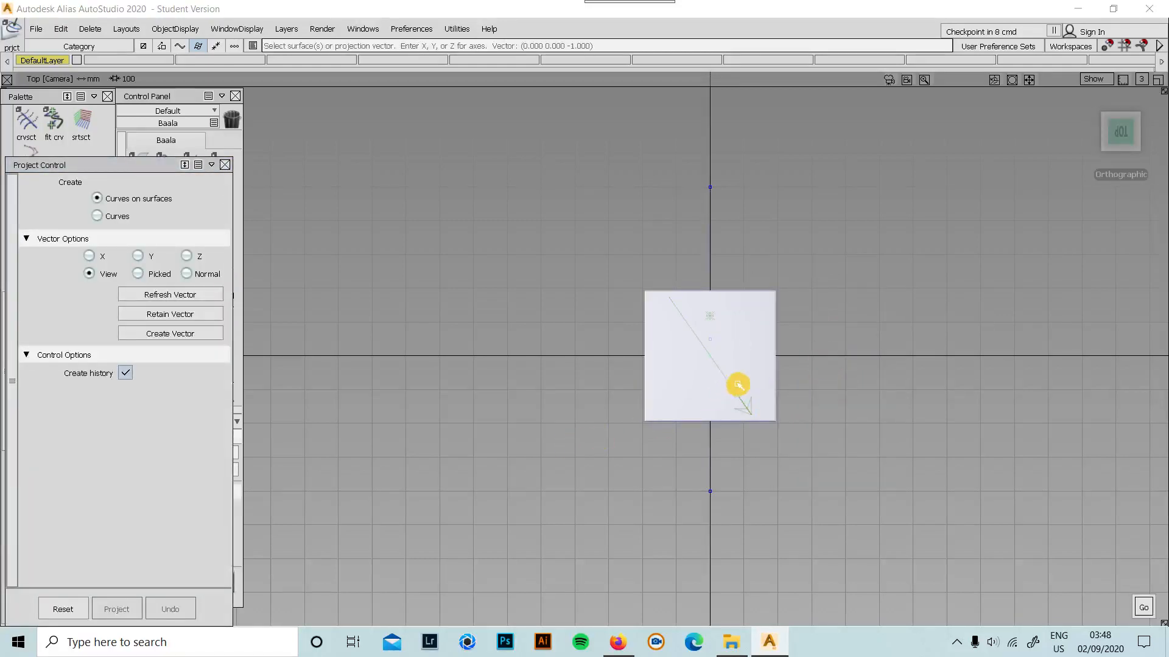
{"action": "key", "text": "space"}
{"action": "left_click", "coordinate": [709, 226]}
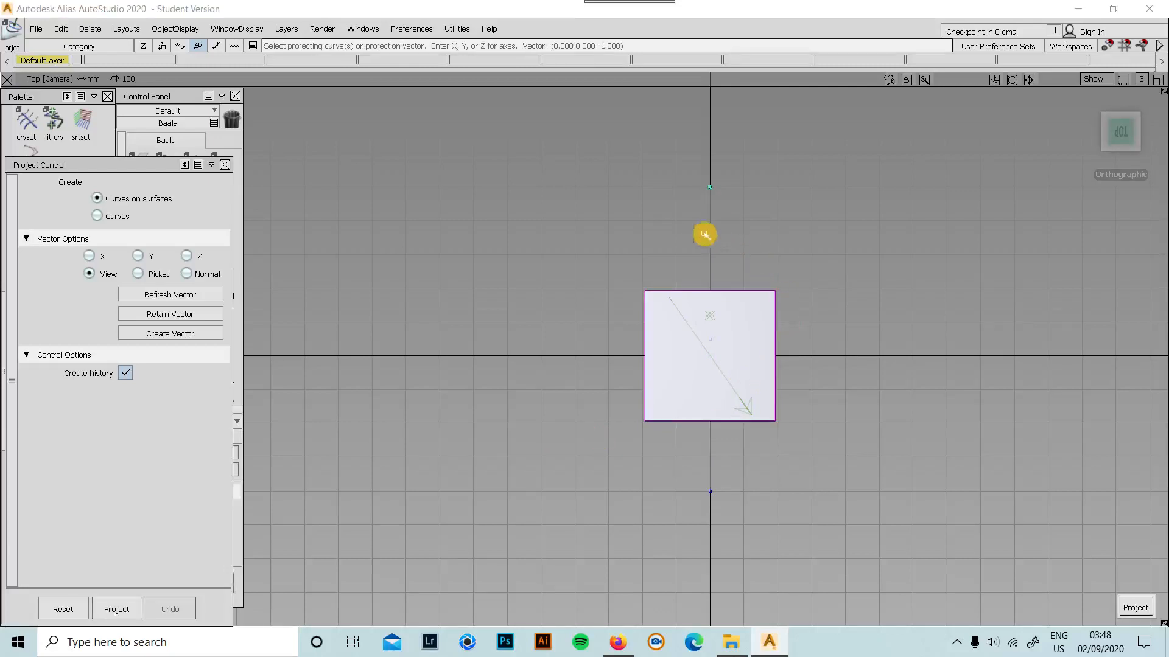
{"action": "key", "text": "space"}
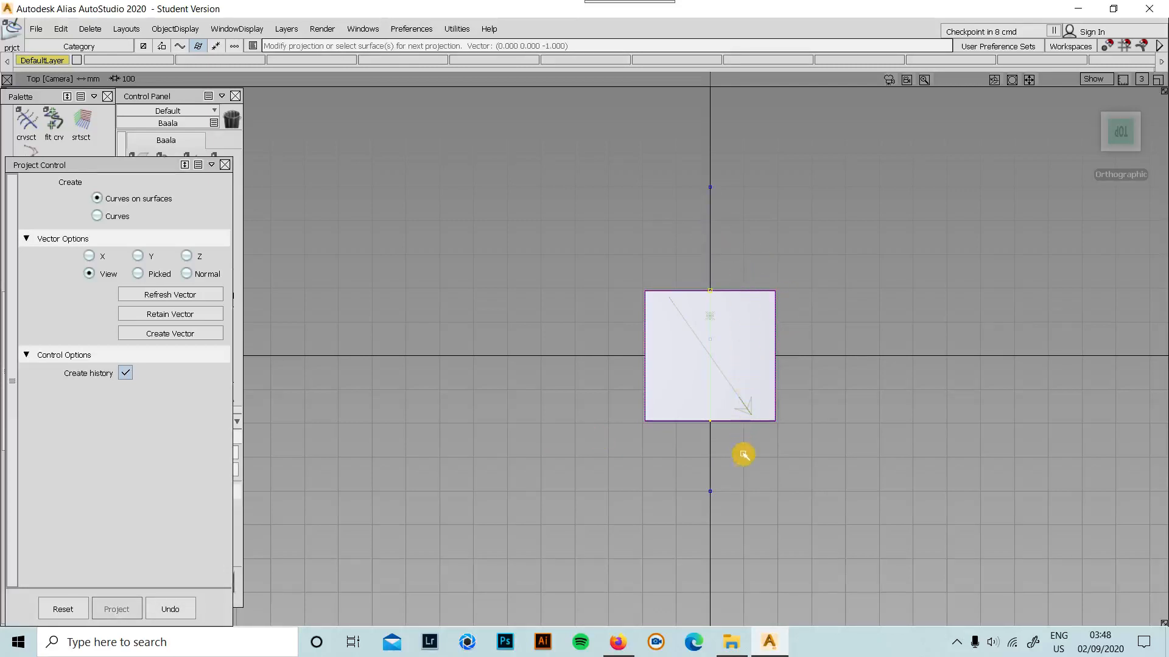
{"action": "right_click_drag", "start_coordinate": [678, 376], "coordinate": [739, 338], "text": "alt+shift"}
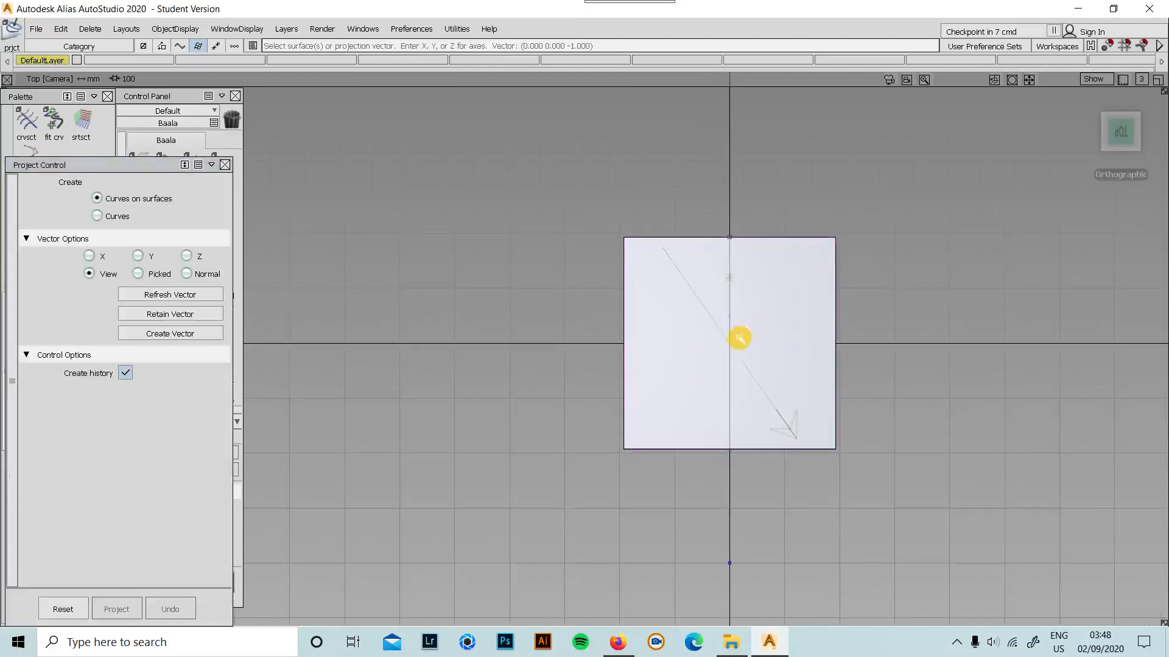
{"action": "left_click_drag", "start_coordinate": [562, 380], "coordinate": [566, 342], "text": "ctrl+shift"}
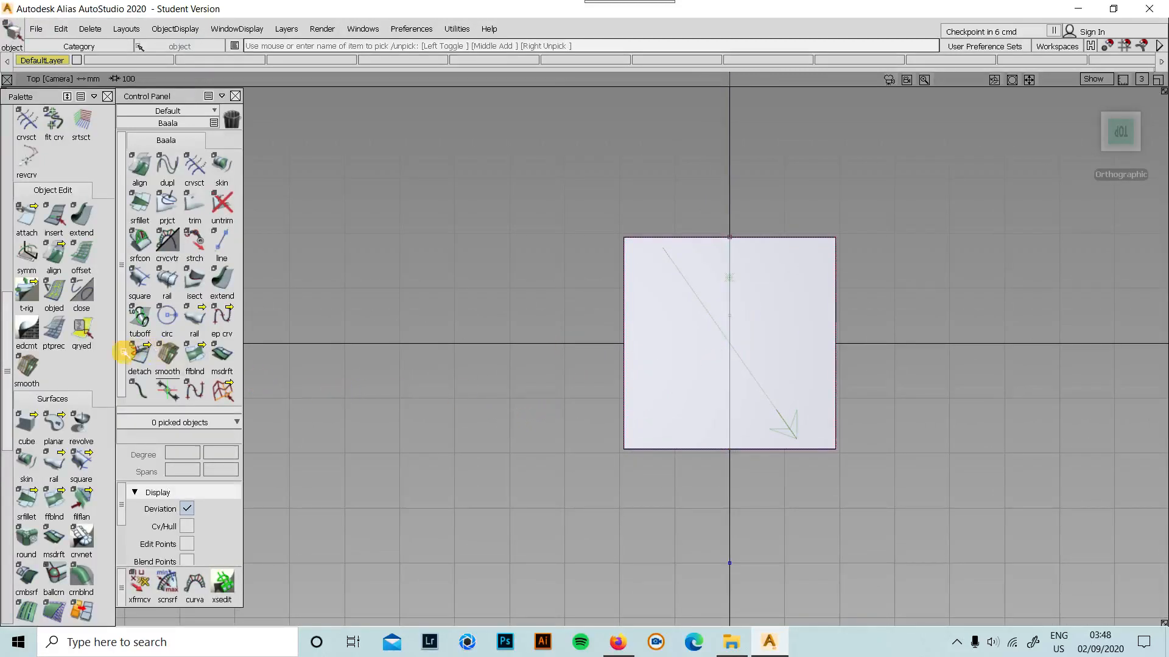
- Apply Trim to the cube's top face and mark the region to the left of the projected curve
{"action": "scroll", "coordinate": [58, 405], "scroll_direction": "up", "scroll_amount": 3}
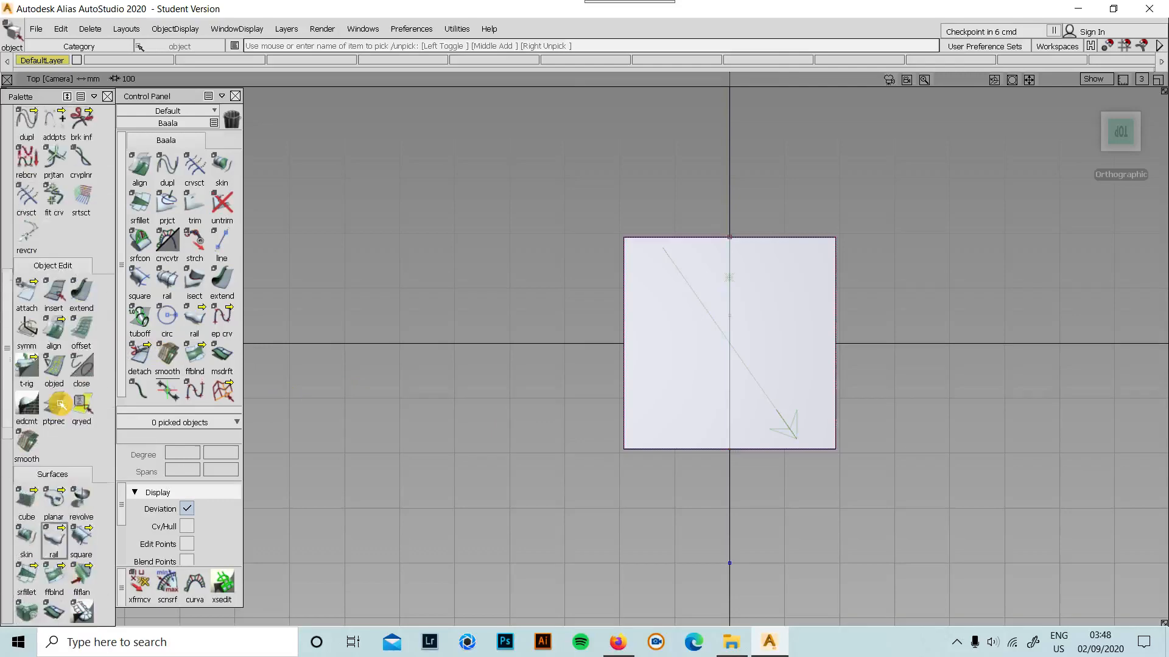
{"action": "scroll", "coordinate": [61, 396], "scroll_direction": "down", "scroll_amount": 6}
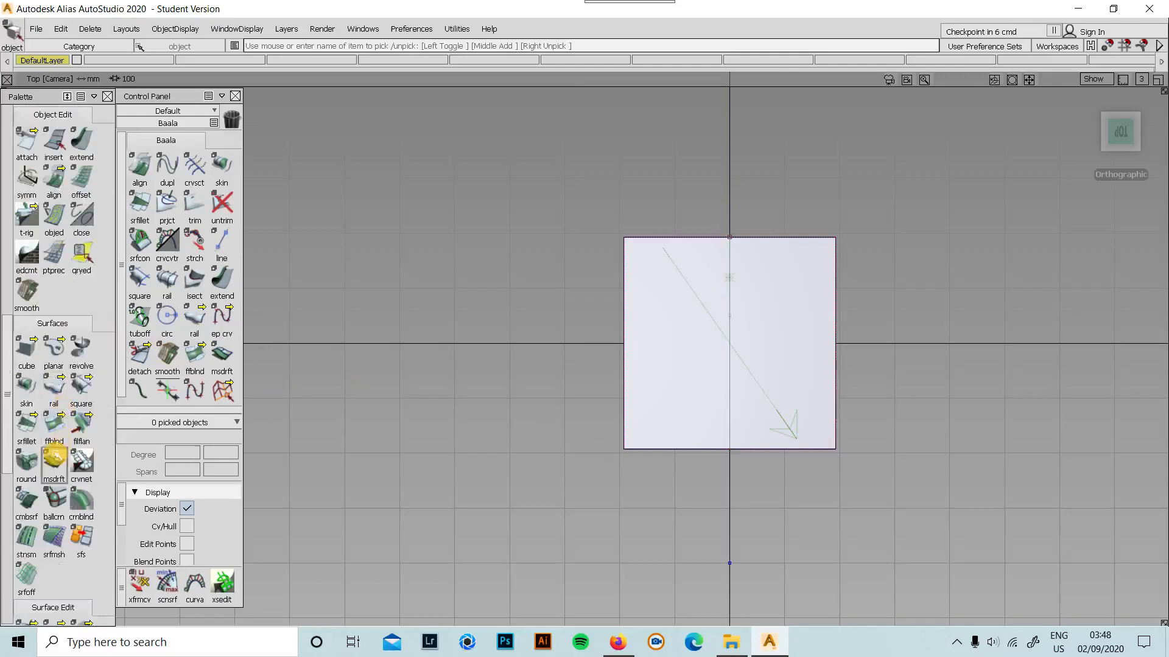
{"action": "scroll", "coordinate": [78, 523], "scroll_direction": "down", "scroll_amount": 5}
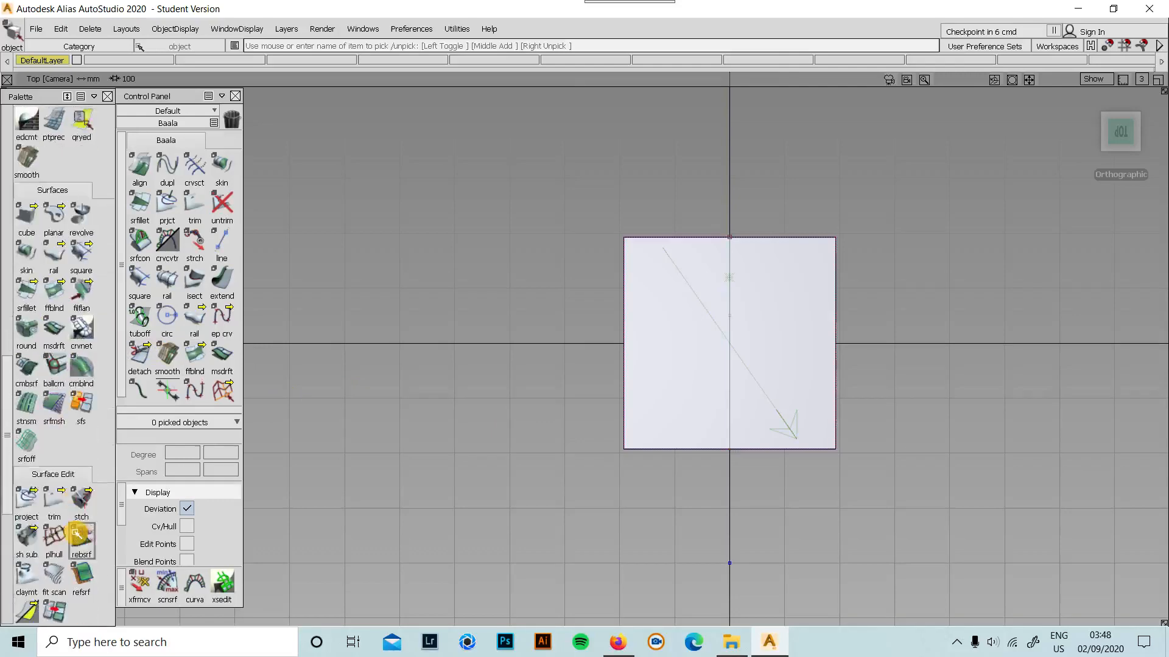
{"action": "scroll", "coordinate": [77, 531], "scroll_direction": "down", "scroll_amount": 2}
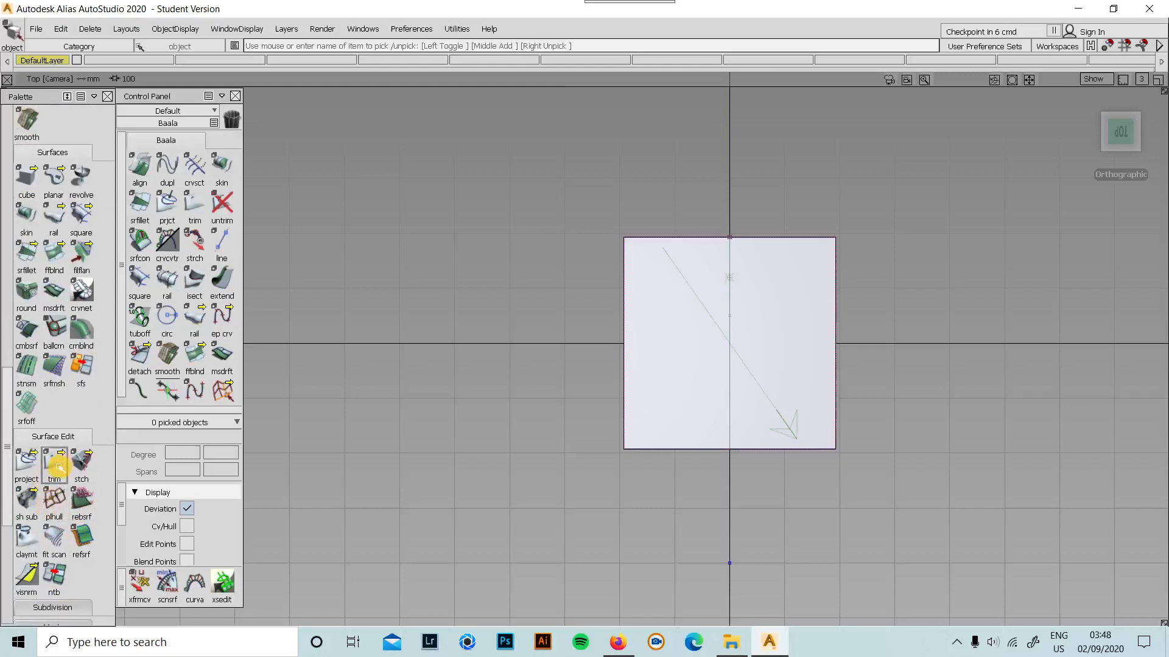
{"action": "mouse_move", "coordinate": [499, 359]}
{"action": "left_mouse_down", "text": "ctrl+shift"}
{"action": "mouse_move", "coordinate": [508, 418]}
{"action": "mouse_move", "coordinate": [500, 360]}
{"action": "left_mouse_up", "text": "ctrl+shift"}
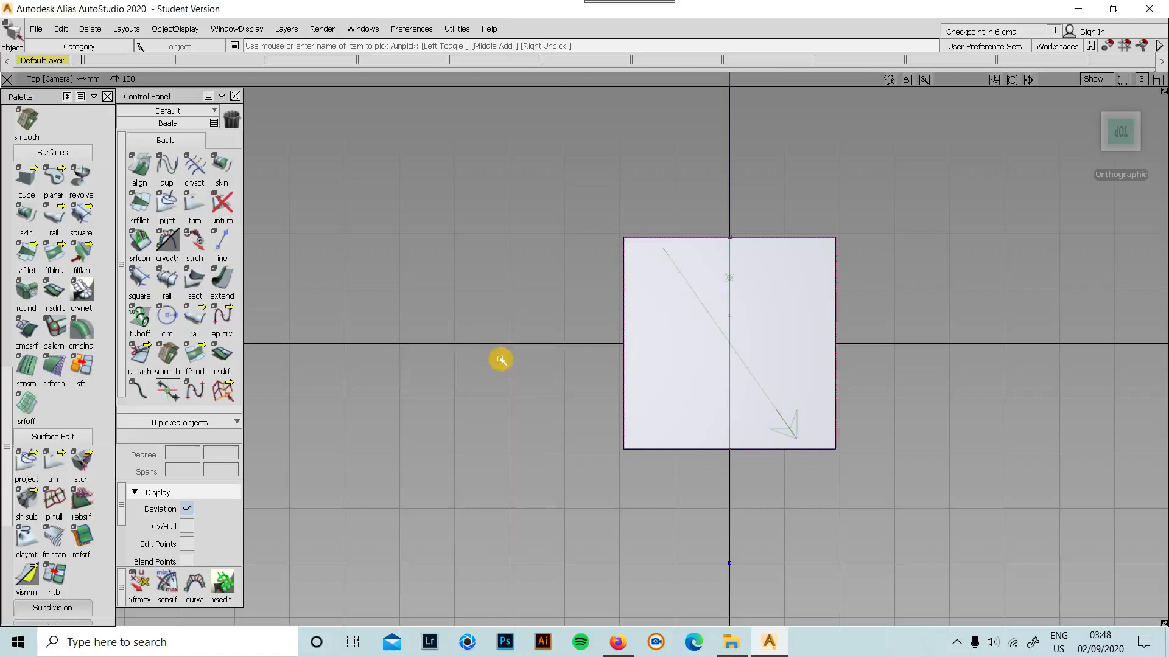
{"action": "left_click", "coordinate": [669, 334]}
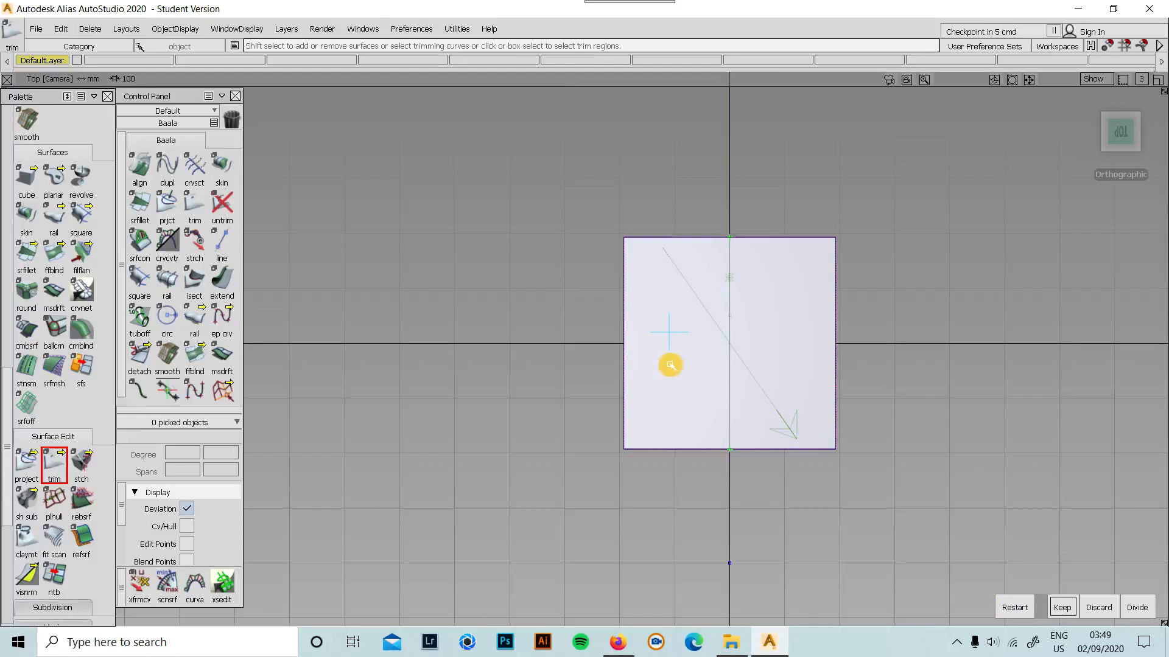
{"action": "left_click_drag", "start_coordinate": [496, 472], "coordinate": [499, 412], "text": "ctrl+shift"}
{"action": "left_click", "coordinate": [687, 386]}
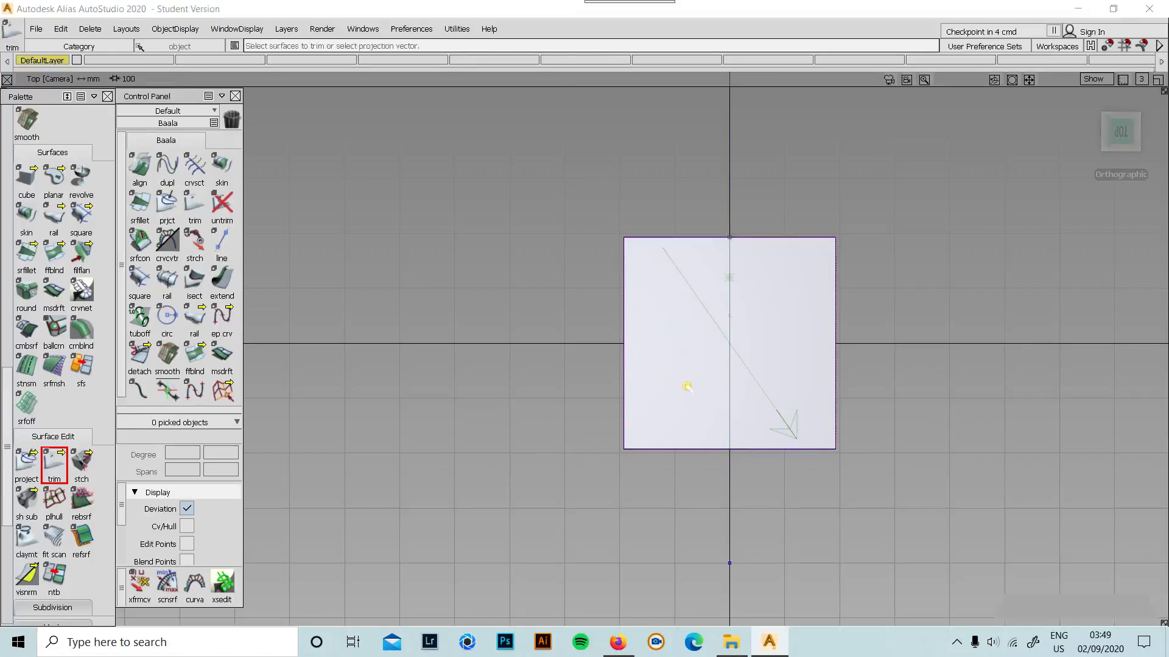
{"action": "left_click", "coordinate": [685, 370]}
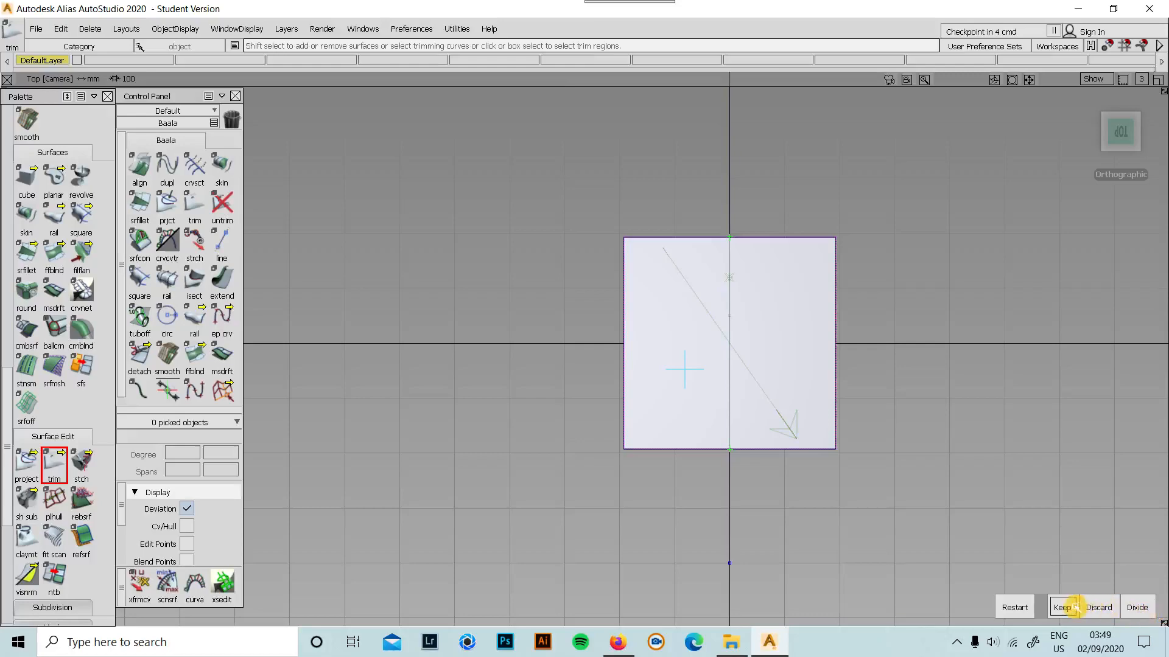
{"action": "left_click_drag", "start_coordinate": [684, 457], "coordinate": [674, 281], "text": "alt+shift"}
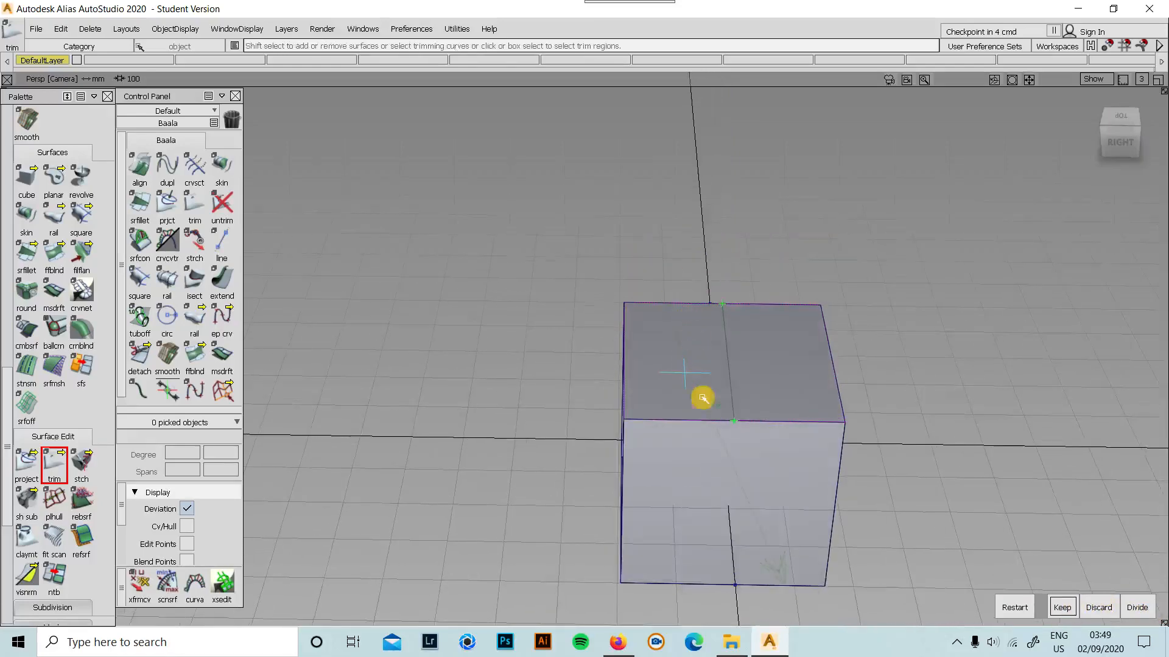
- Revert a trial Keep trim and use Divide to split the top face along the projected curve
{"action": "left_click", "coordinate": [1063, 606]}
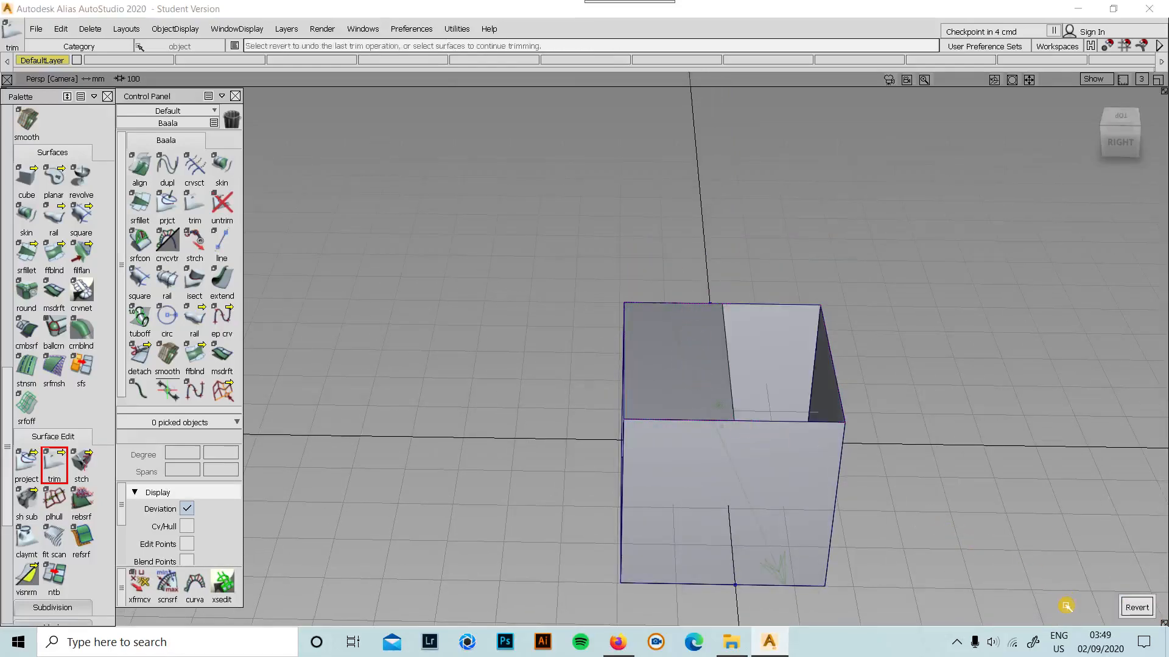
{"action": "left_click", "coordinate": [1143, 609]}
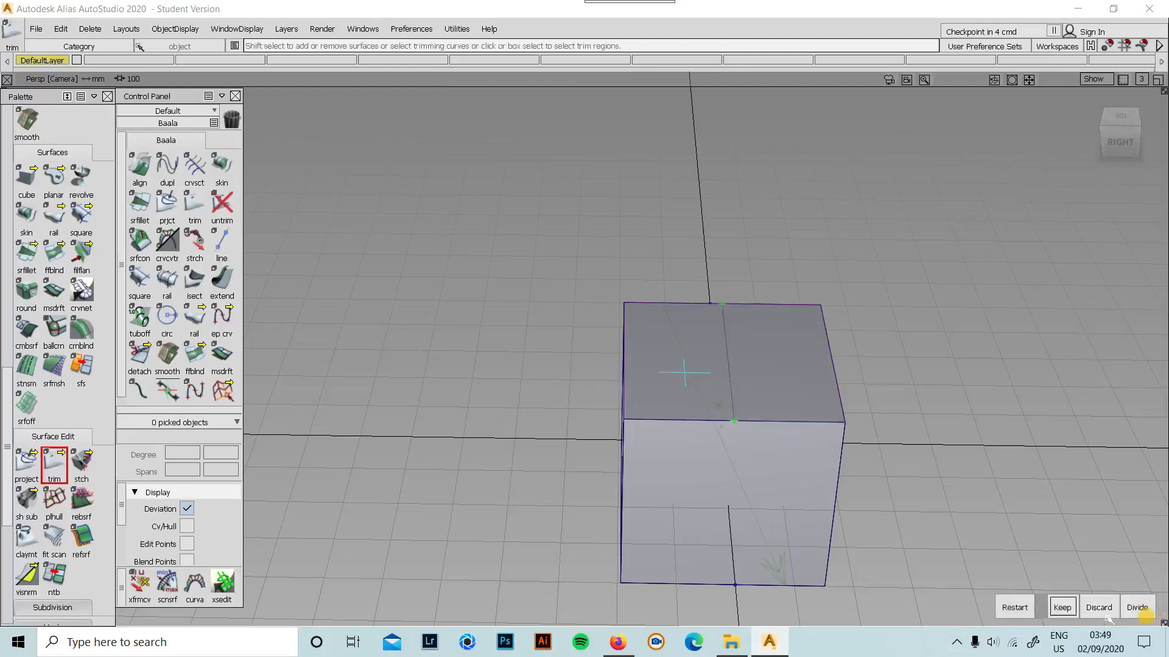
{"action": "left_click", "coordinate": [1099, 611]}
{"action": "left_click", "coordinate": [1141, 610]}
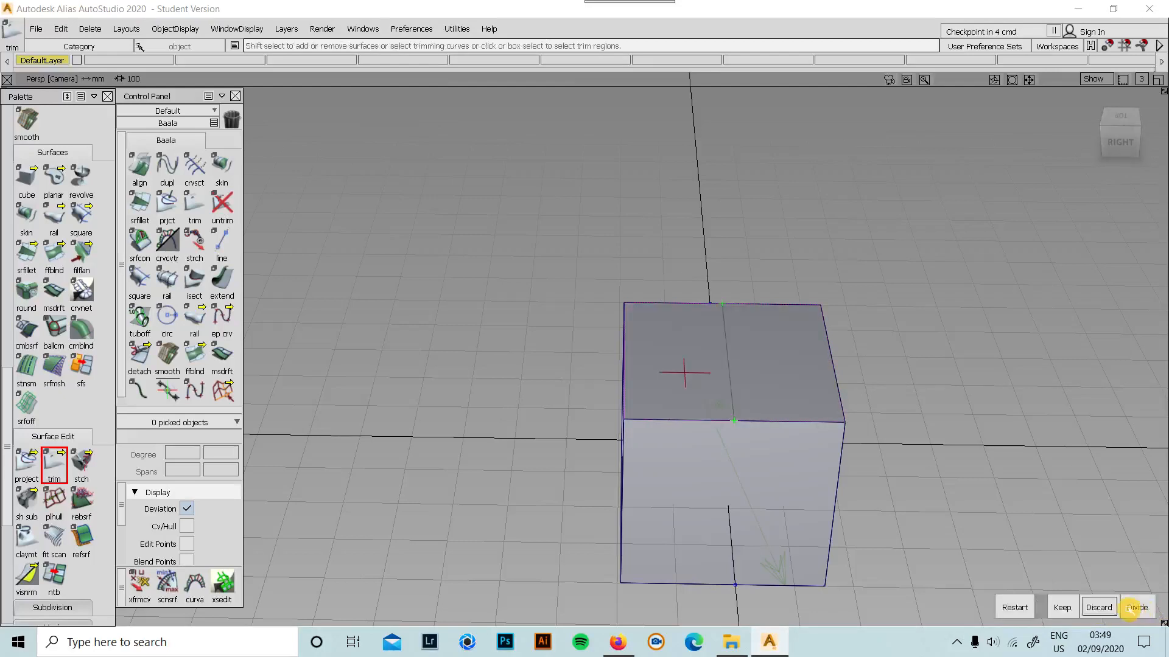
{"action": "left_click", "coordinate": [1130, 608]}
{"action": "left_click_drag", "start_coordinate": [830, 378], "coordinate": [898, 486], "text": "ctrl+shift"}
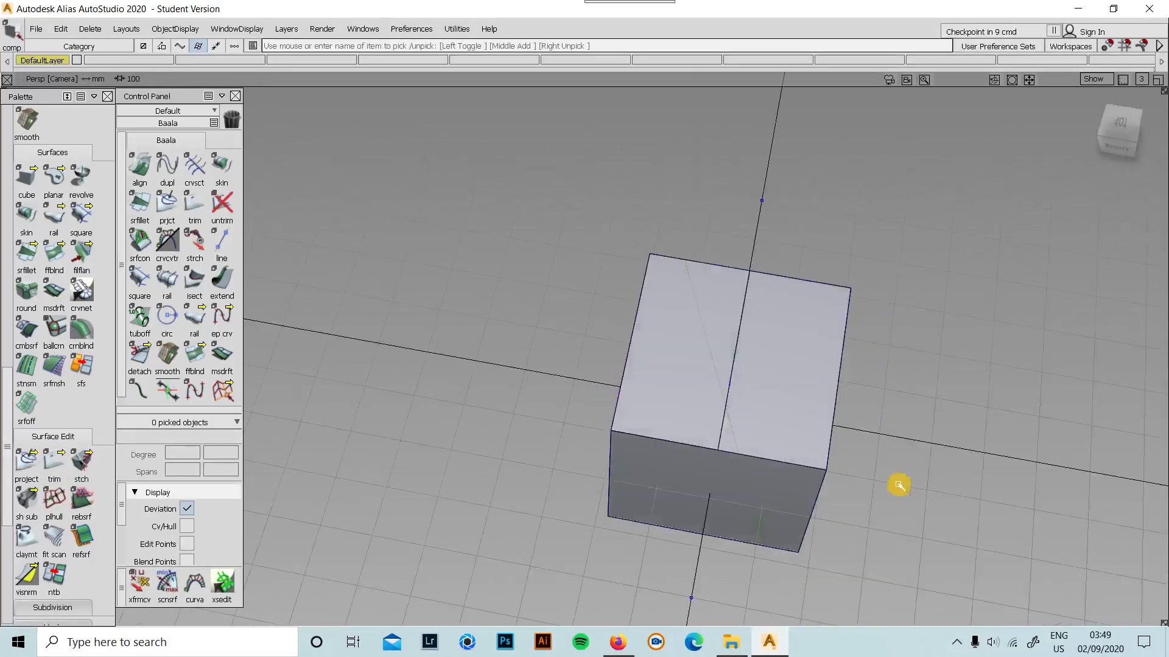
- Examine the divided top face from several angles, in both wireframe and shaded display
{"action": "left_click_drag", "start_coordinate": [791, 464], "coordinate": [732, 367], "text": "alt+shift"}
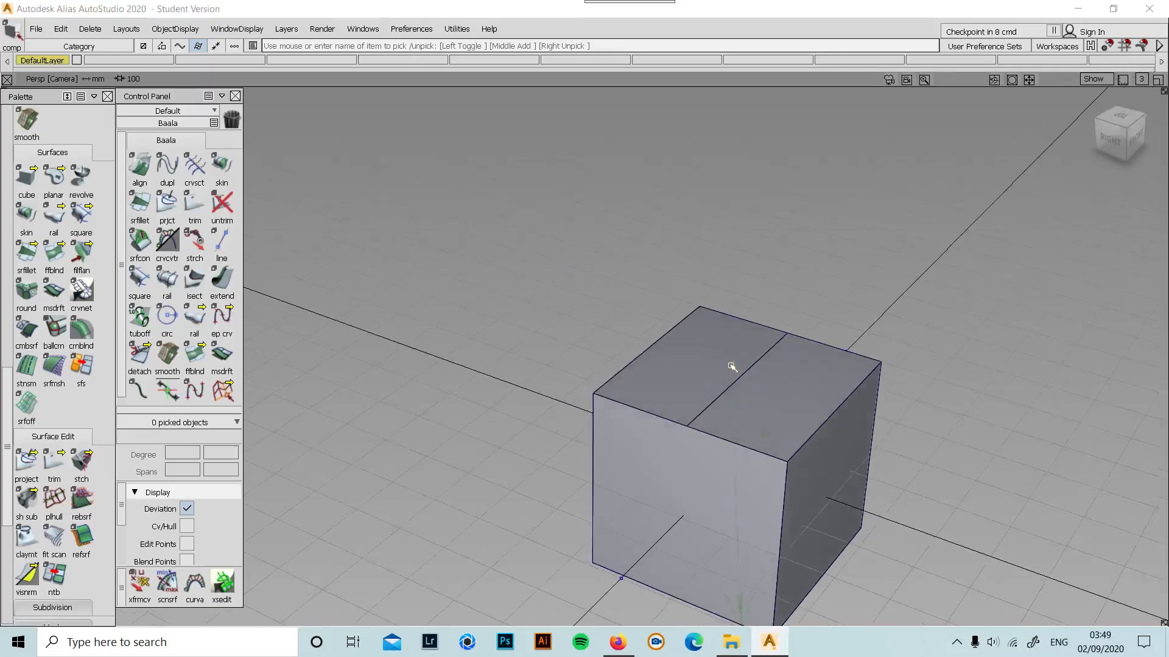
{"action": "left_click", "coordinate": [731, 367], "text": "ctrl+shift"}
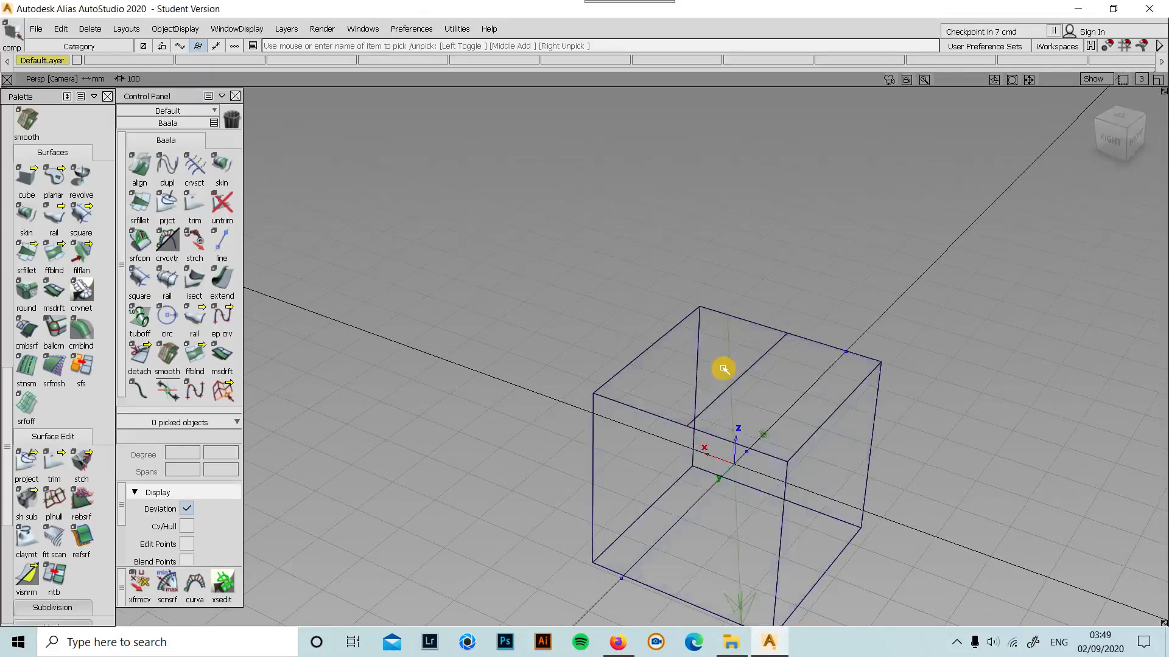
{"action": "mouse_move", "coordinate": [715, 369]}
{"action": "left_mouse_down", "text": "alt+shift"}
{"action": "mouse_move", "coordinate": [704, 368]}
{"action": "mouse_move", "coordinate": [906, 419]}
{"action": "mouse_move", "coordinate": [892, 417]}
{"action": "left_mouse_up", "text": "alt+shift"}
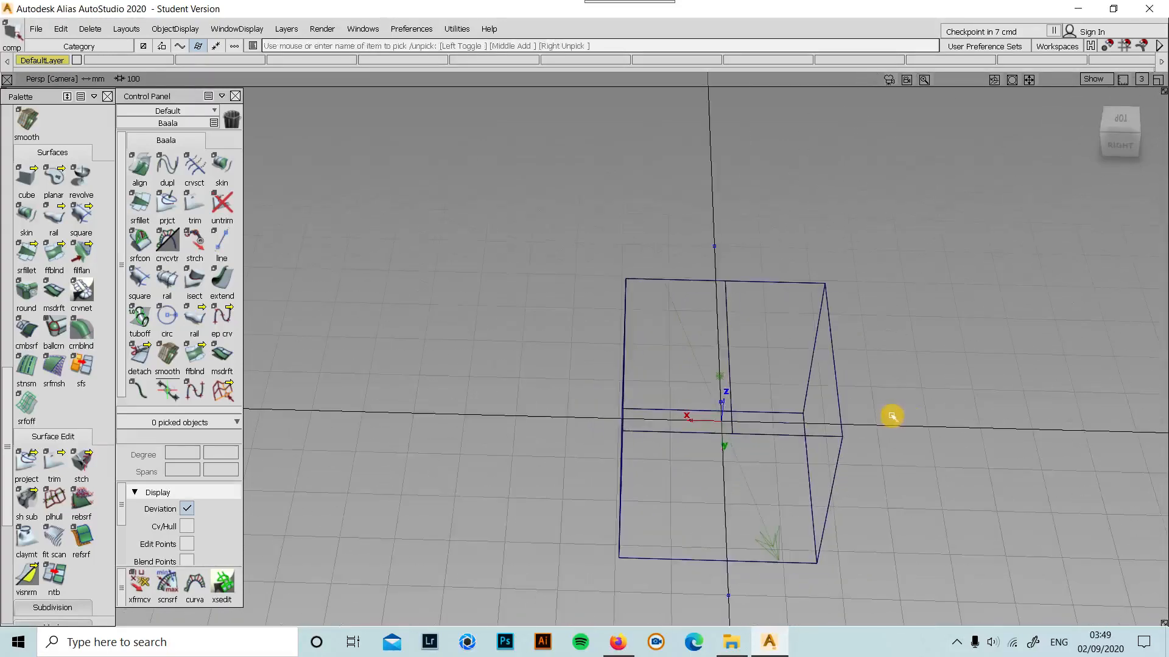
{"action": "mouse_move", "coordinate": [795, 375]}
{"action": "left_mouse_down", "text": "alt+shift"}
{"action": "mouse_move", "coordinate": [639, 341]}
{"action": "mouse_move", "coordinate": [686, 370]}
{"action": "mouse_move", "coordinate": [949, 449]}
{"action": "left_mouse_up", "text": "alt+shift"}
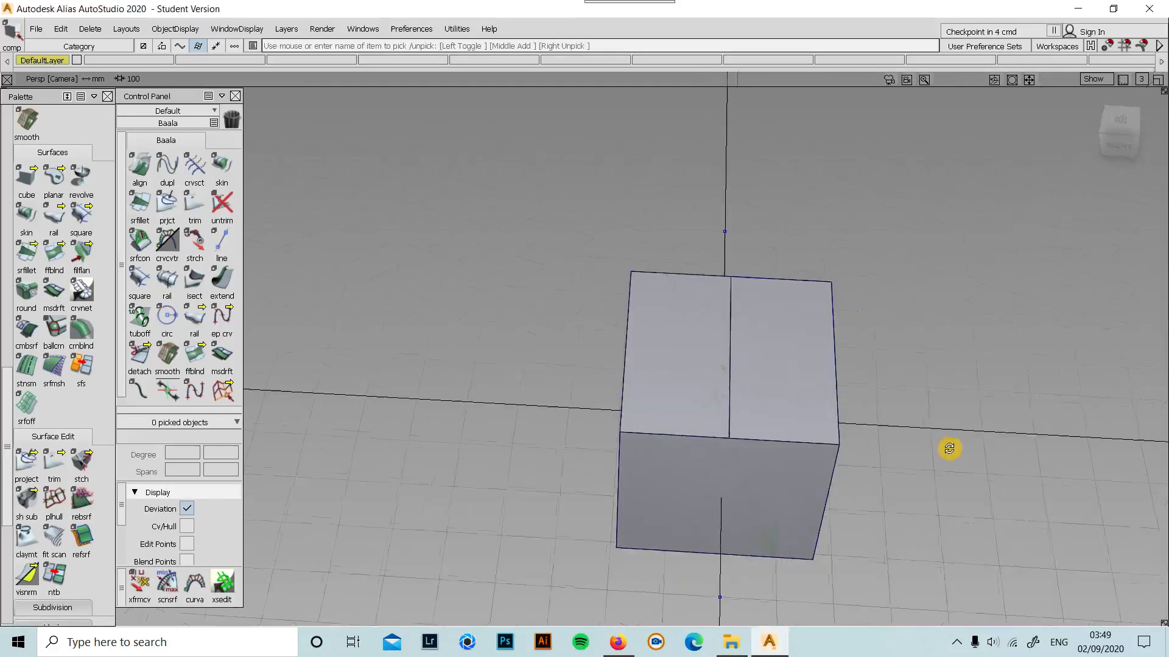
{"action": "left_click_drag", "start_coordinate": [775, 401], "coordinate": [779, 345], "text": "alt+shift"}
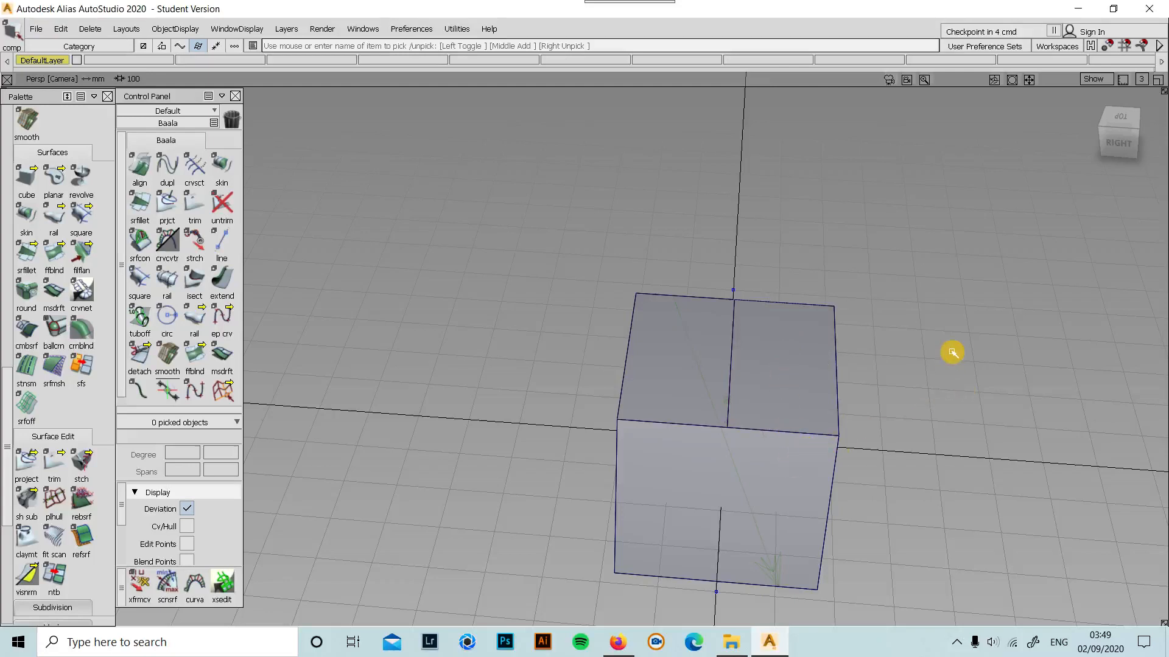
- Project the line from the orthographic top view onto the two opposite side faces that it crosses
{"action": "middle_click_drag", "start_coordinate": [910, 325], "coordinate": [910, 372], "text": "ctrl+shift"}
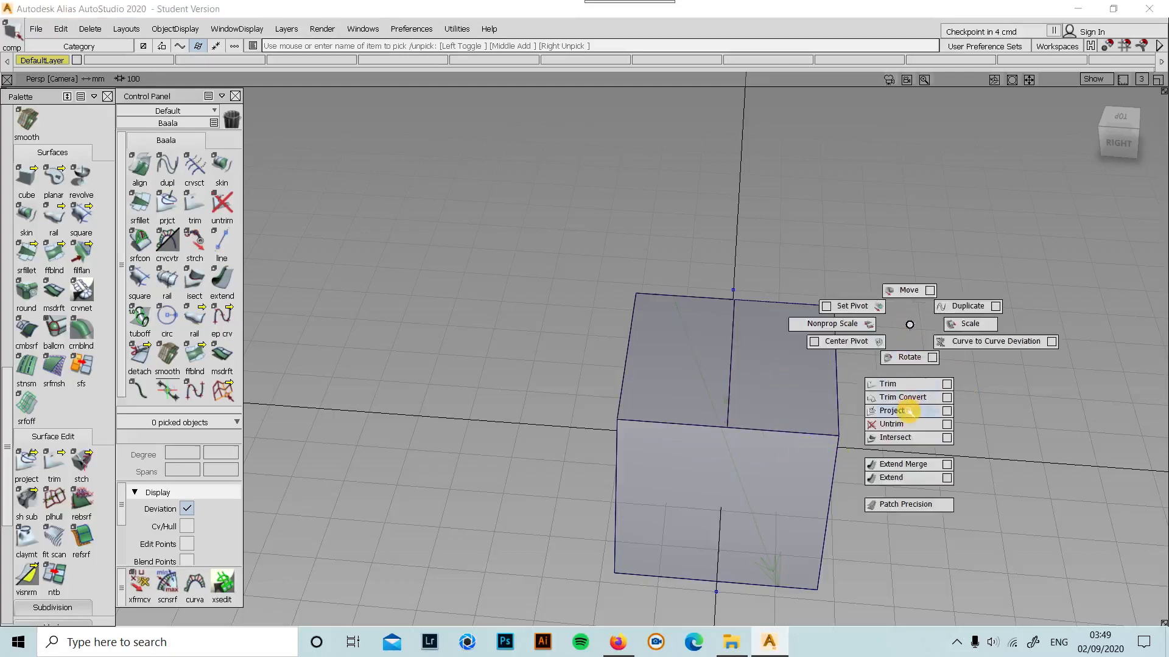
{"action": "middle_click_drag", "start_coordinate": [908, 412], "coordinate": [909, 411], "text": "ctrl+shift"}
{"action": "left_click_drag", "start_coordinate": [709, 385], "coordinate": [772, 419], "text": "alt+shift"}
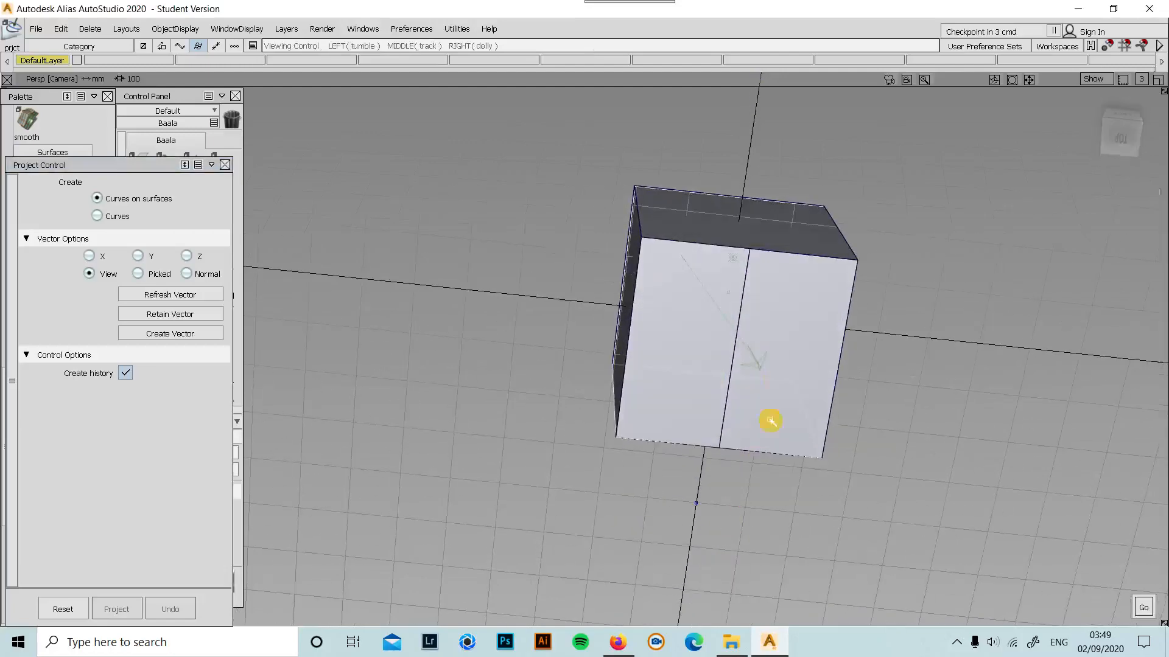
{"action": "left_click", "coordinate": [825, 245]}
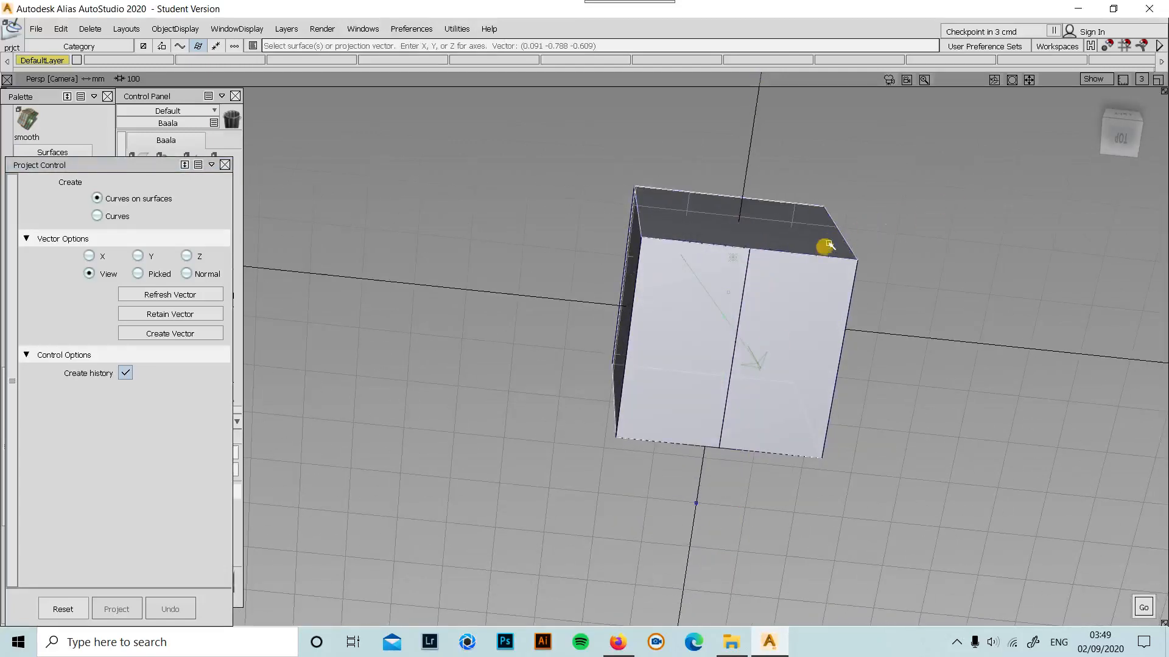
{"action": "left_click", "coordinate": [1121, 141]}
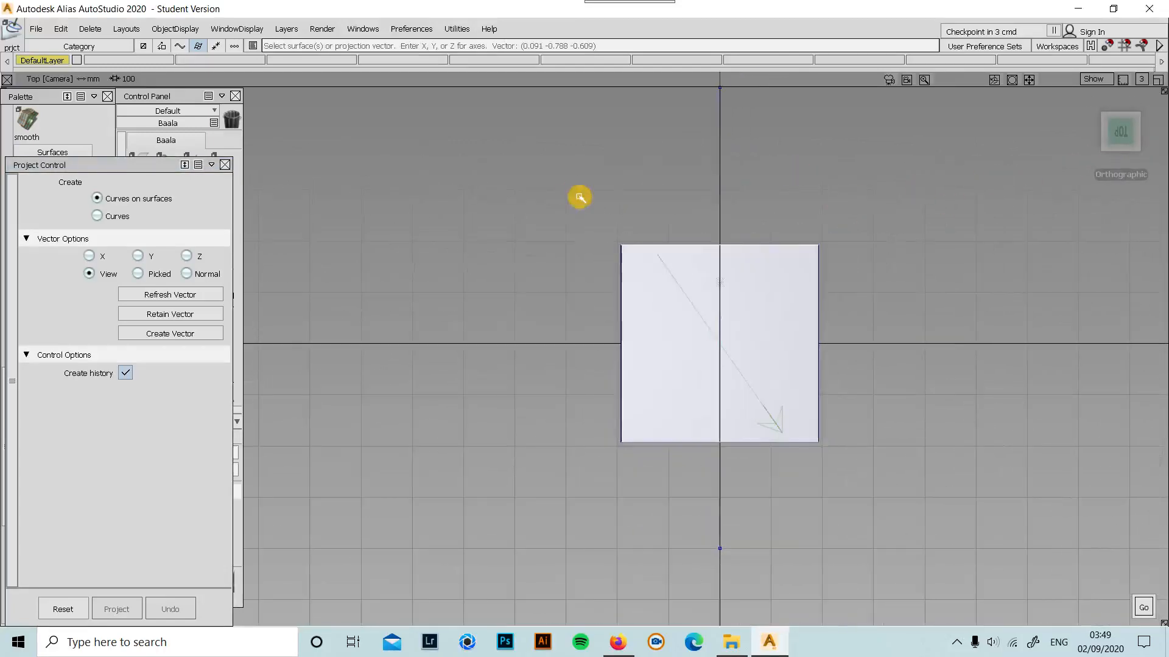
{"action": "key", "text": "space"}
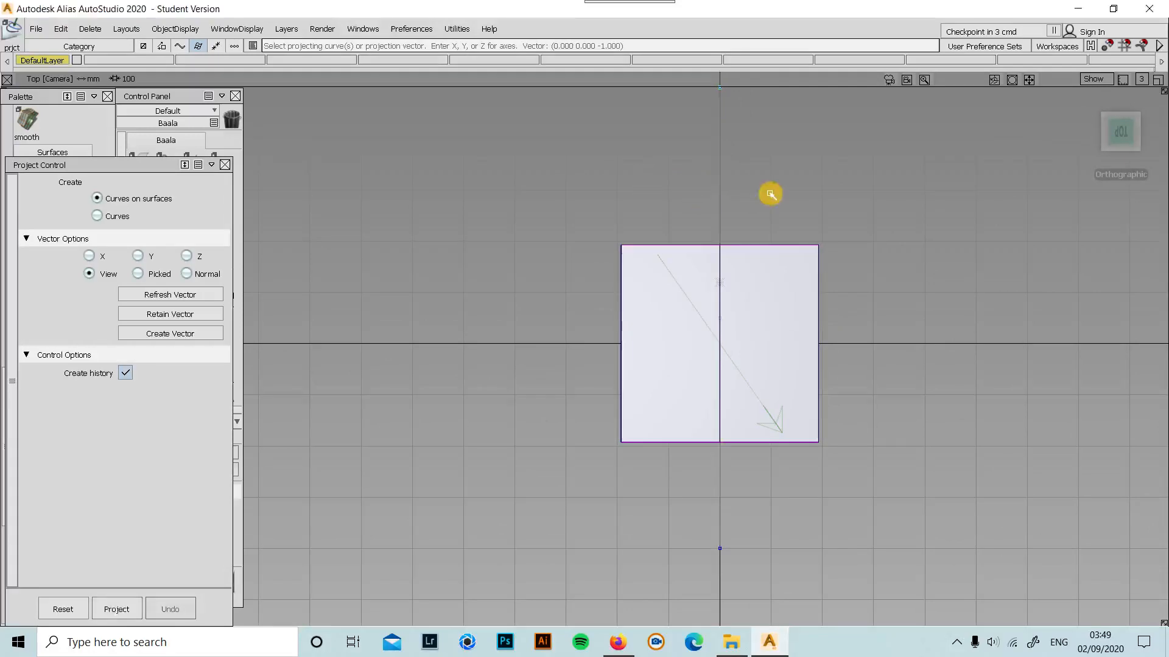
{"action": "left_click_drag", "start_coordinate": [879, 477], "coordinate": [814, 436], "text": "alt+shift"}
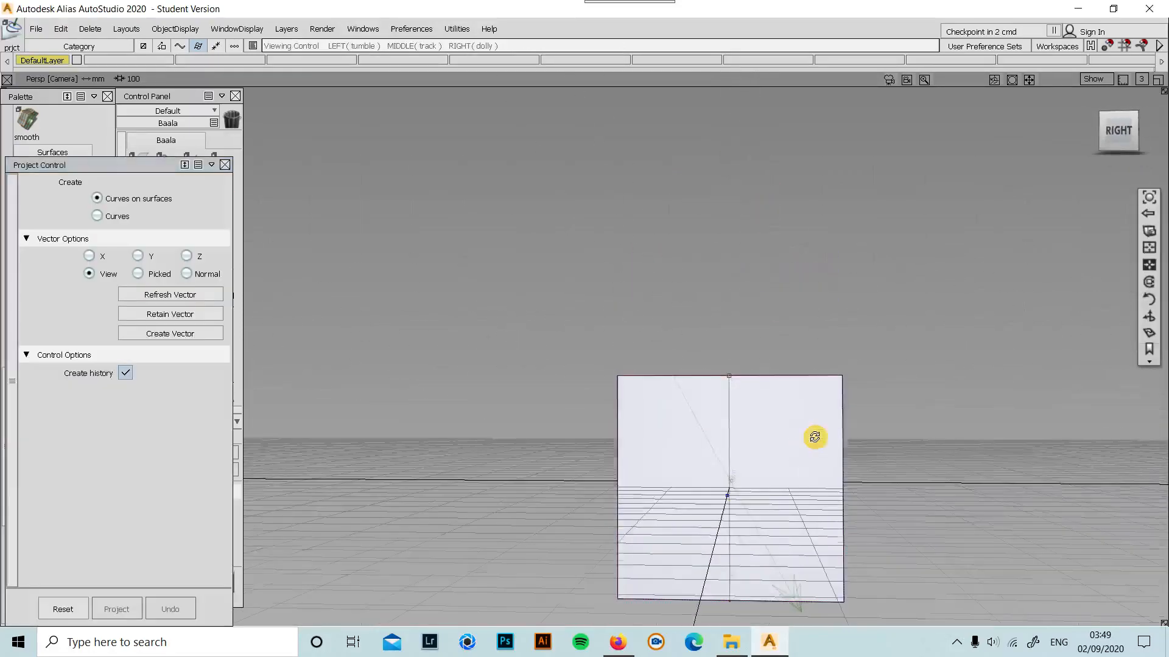
- Hide the grid and leave the Project tool for object picking
{"action": "left_click", "coordinate": [1103, 73]}
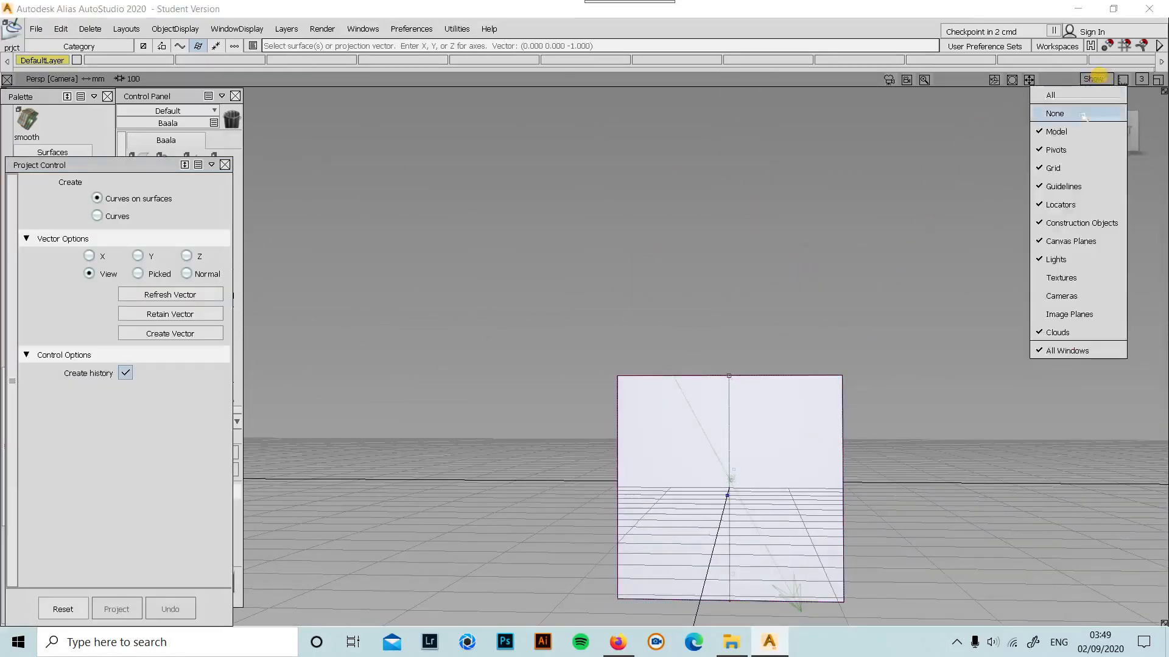
{"action": "left_click", "coordinate": [1052, 161]}
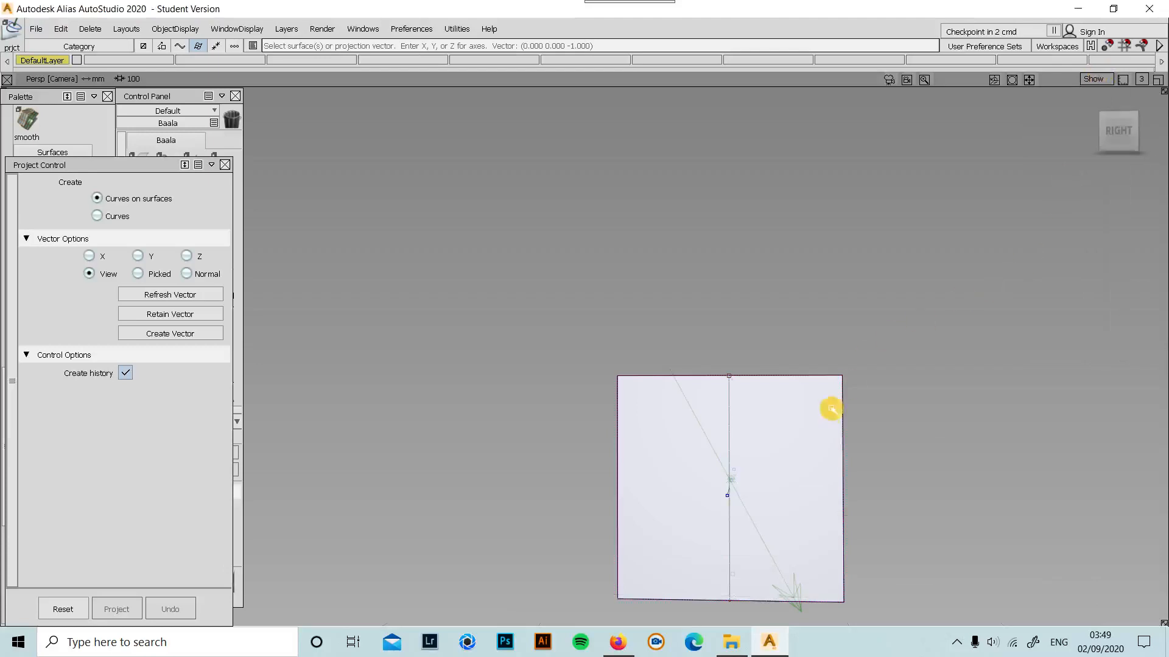
{"action": "left_click", "coordinate": [816, 614], "text": "ctrl+shift"}
{"action": "left_click_drag", "start_coordinate": [815, 615], "coordinate": [811, 645], "text": "ctrl+shift"}
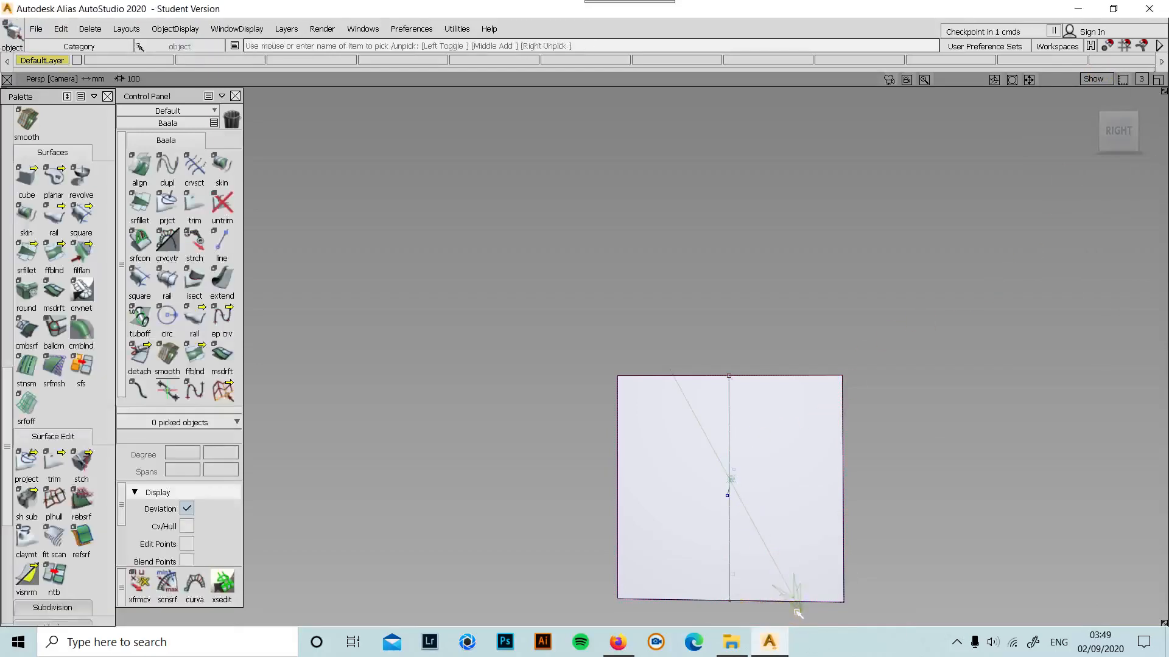
- Delete the projection vector arrow running across the cube and confirm the deletion
{"action": "middle_click_drag", "start_coordinate": [787, 497], "coordinate": [726, 237], "text": "alt+shift"}
{"action": "left_click_drag", "start_coordinate": [702, 334], "coordinate": [722, 441], "text": "alt+shift"}
{"action": "left_click_drag", "start_coordinate": [723, 351], "coordinate": [595, 317], "text": "ctrl+shift"}
{"action": "left_click", "coordinate": [682, 327]}
{"action": "key", "text": "Delete"}
{"action": "key", "text": "Return"}
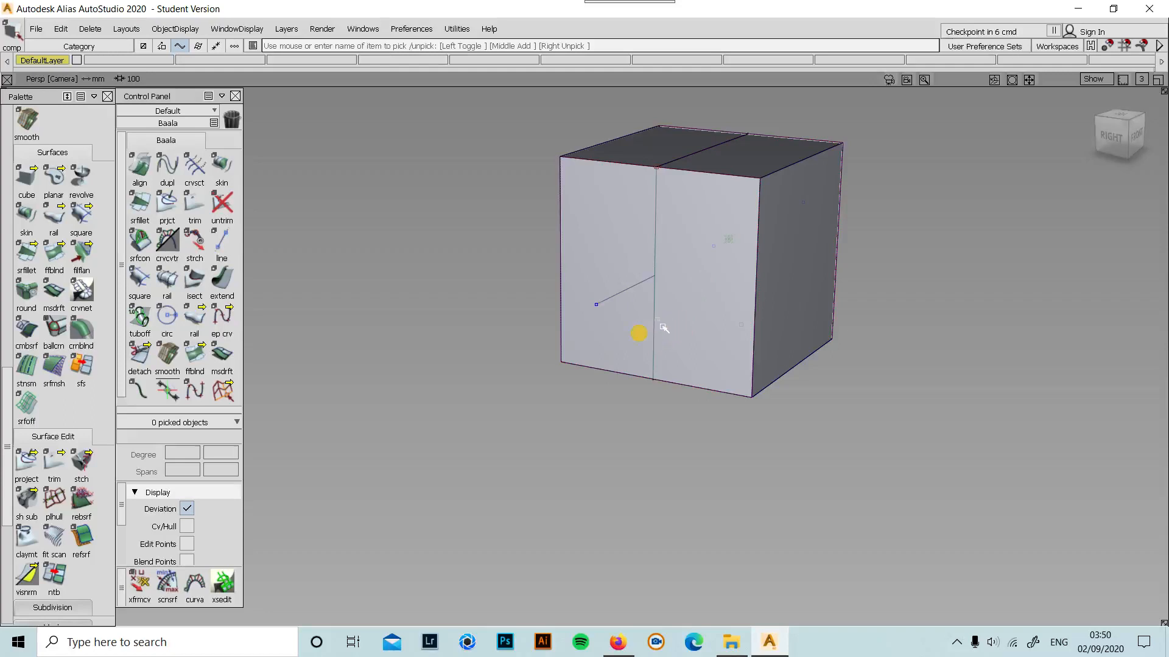
- Delete the original line that sticks out of the cube and confirm the deletion
{"action": "left_click_drag", "start_coordinate": [621, 288], "coordinate": [590, 315]}
{"action": "key", "text": "Delete"}
{"action": "key", "text": "Return"}
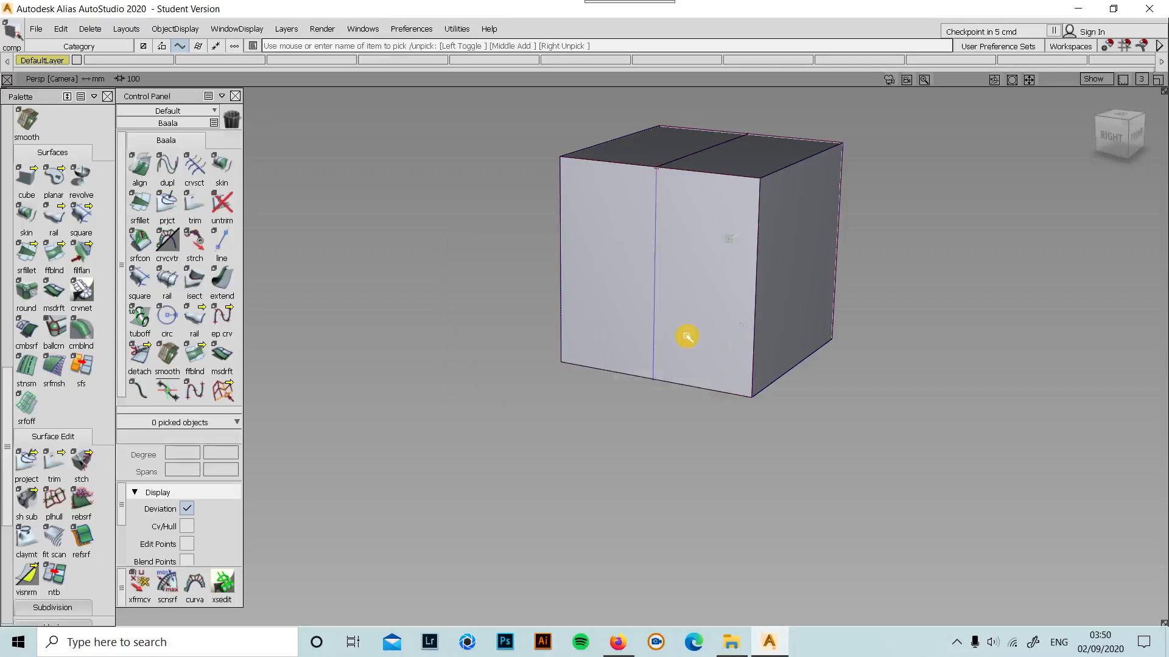
- Delete the projected curve on the cube's right face and confirm the deletion
{"action": "left_click", "coordinate": [1104, 141]}
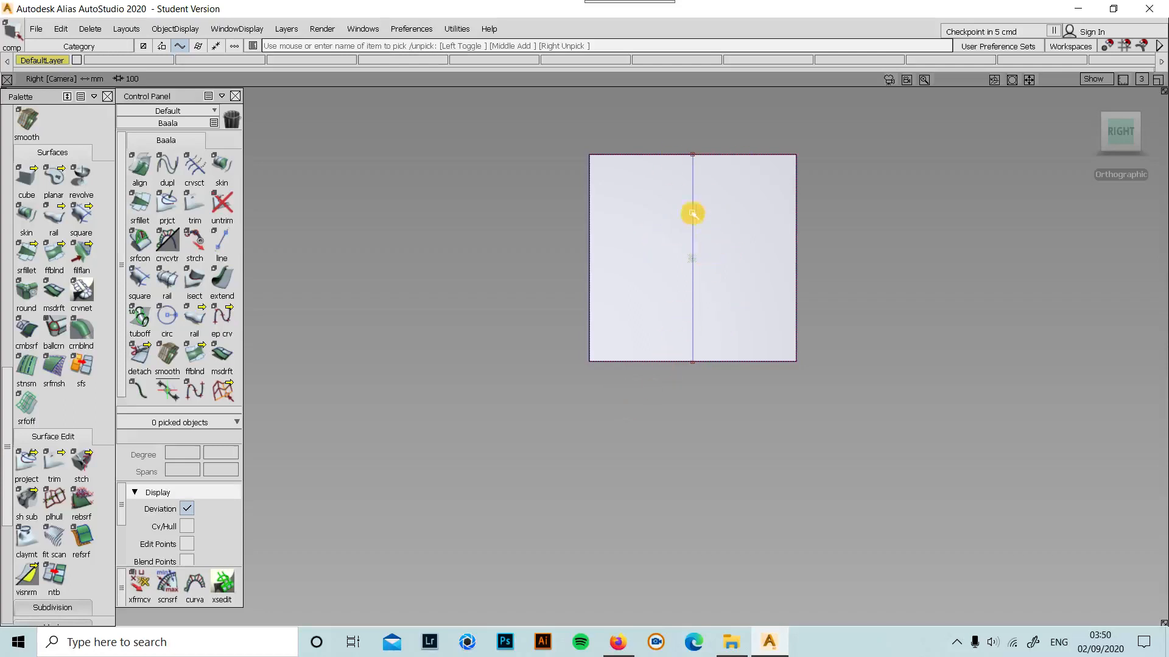
{"action": "left_click_drag", "start_coordinate": [738, 310], "coordinate": [574, 347], "text": "alt+shift"}
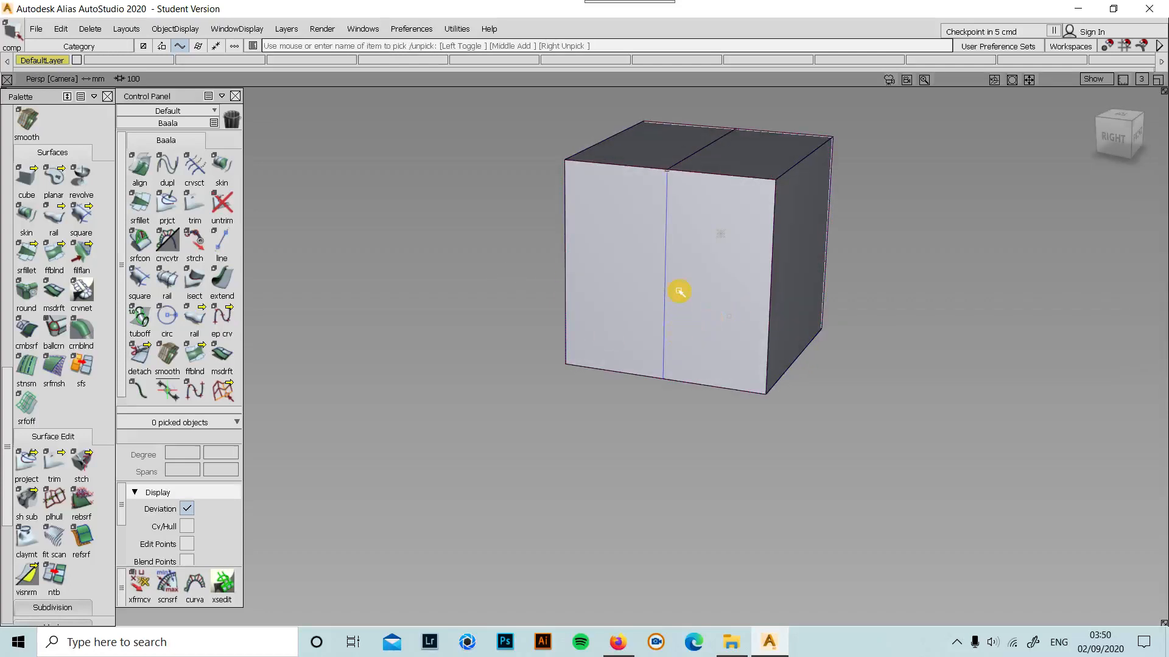
{"action": "left_click_drag", "start_coordinate": [674, 305], "coordinate": [738, 305], "text": "ctrl+shift"}
{"action": "left_click_drag", "start_coordinate": [665, 309], "coordinate": [691, 320], "text": "ctrl+shift"}
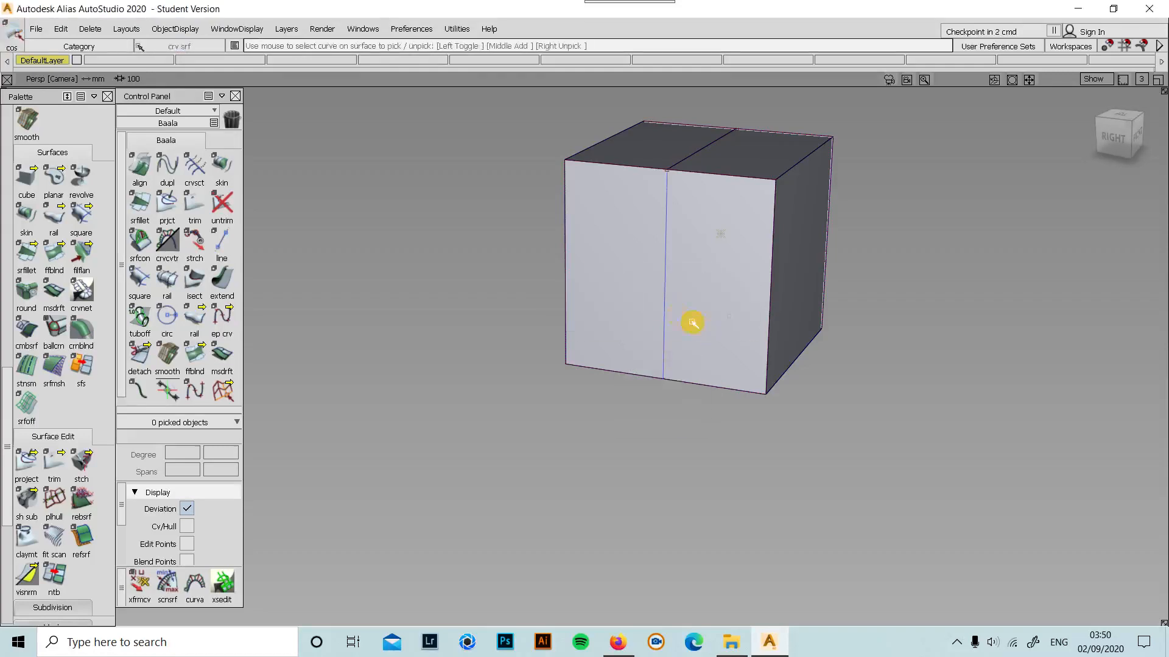
{"action": "left_click", "coordinate": [648, 303]}
{"action": "left_click", "coordinate": [699, 344]}
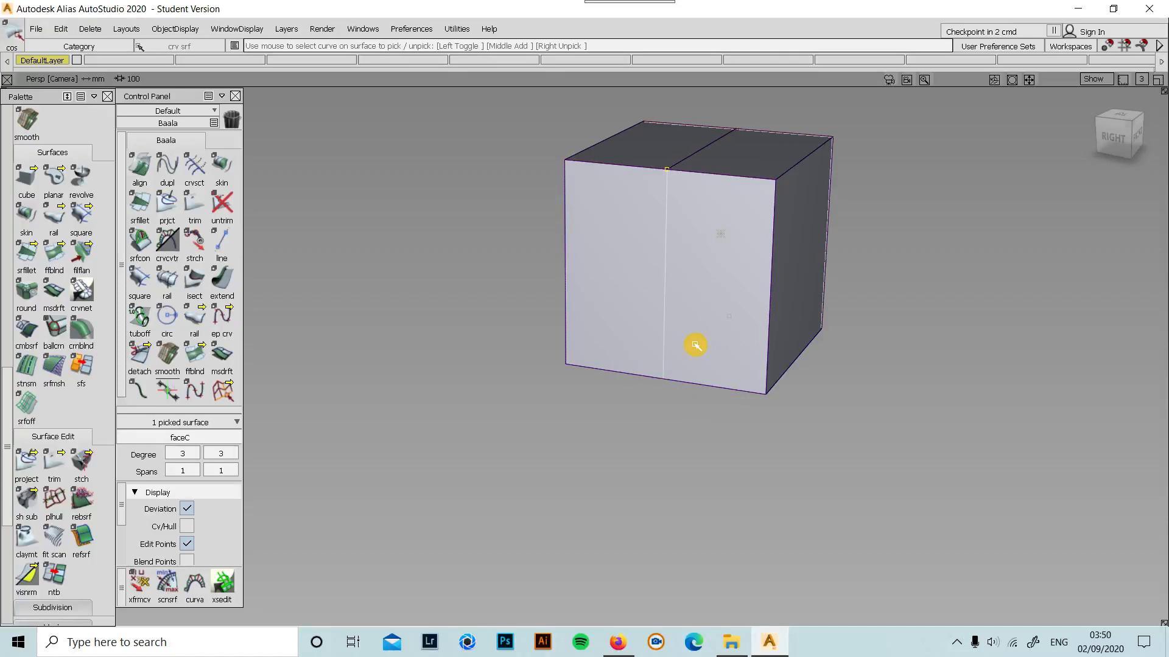
{"action": "key", "text": "Delete"}
{"action": "key", "text": "Return"}
- Delete the projected curve on the cube's left face and confirm the deletion
{"action": "left_click_drag", "start_coordinate": [706, 292], "coordinate": [638, 310], "text": "alt+shift"}
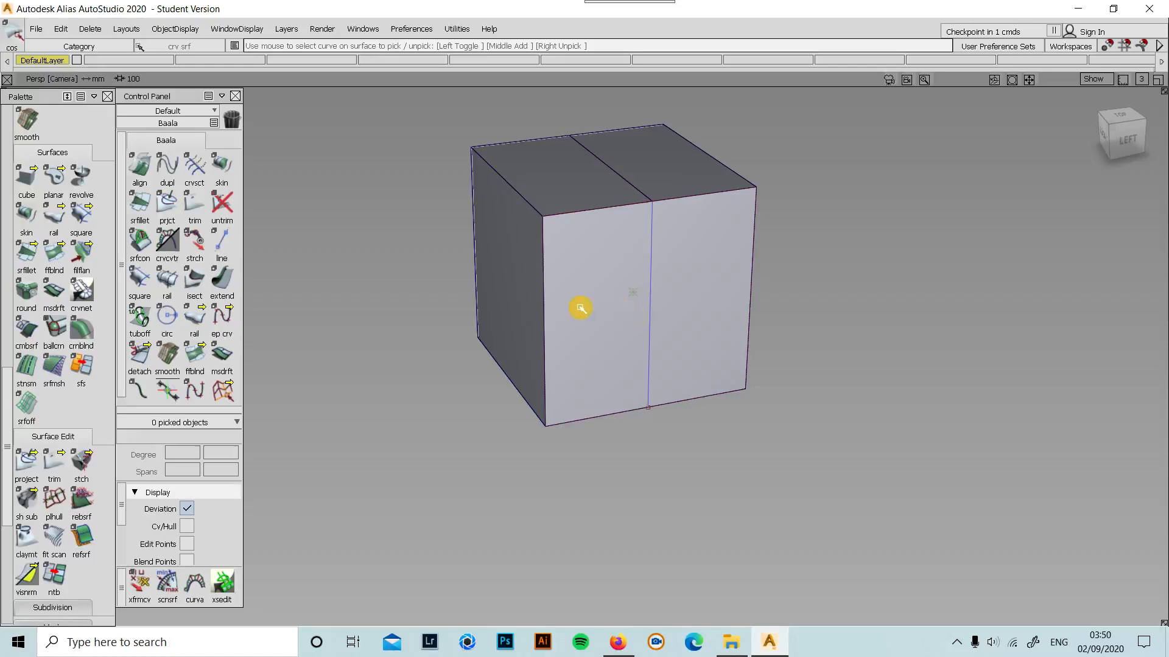
{"action": "left_click_drag", "start_coordinate": [631, 343], "coordinate": [686, 357], "text": "ctrl+shift"}
{"action": "left_click_drag", "start_coordinate": [628, 302], "coordinate": [700, 336]}
{"action": "key", "text": "Delete"}
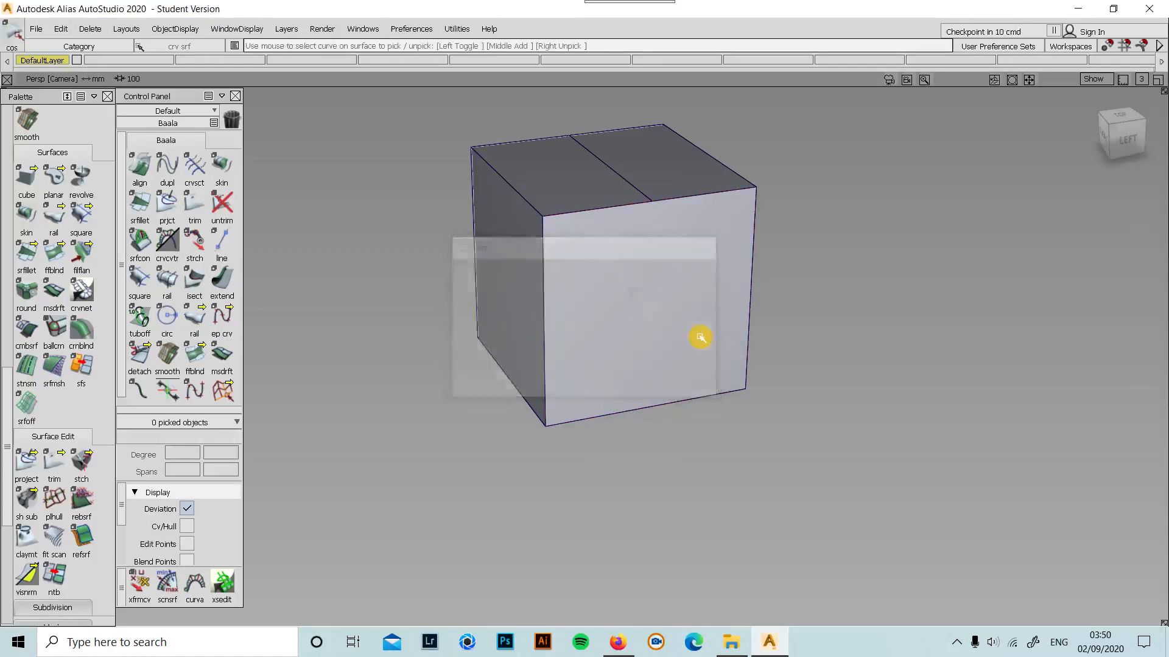
- Pick the cube's left face as a surface and show its CVs and hull
{"action": "left_click_drag", "start_coordinate": [608, 321], "coordinate": [636, 316], "text": "ctrl+shift"}
{"action": "left_click", "coordinate": [642, 313]}
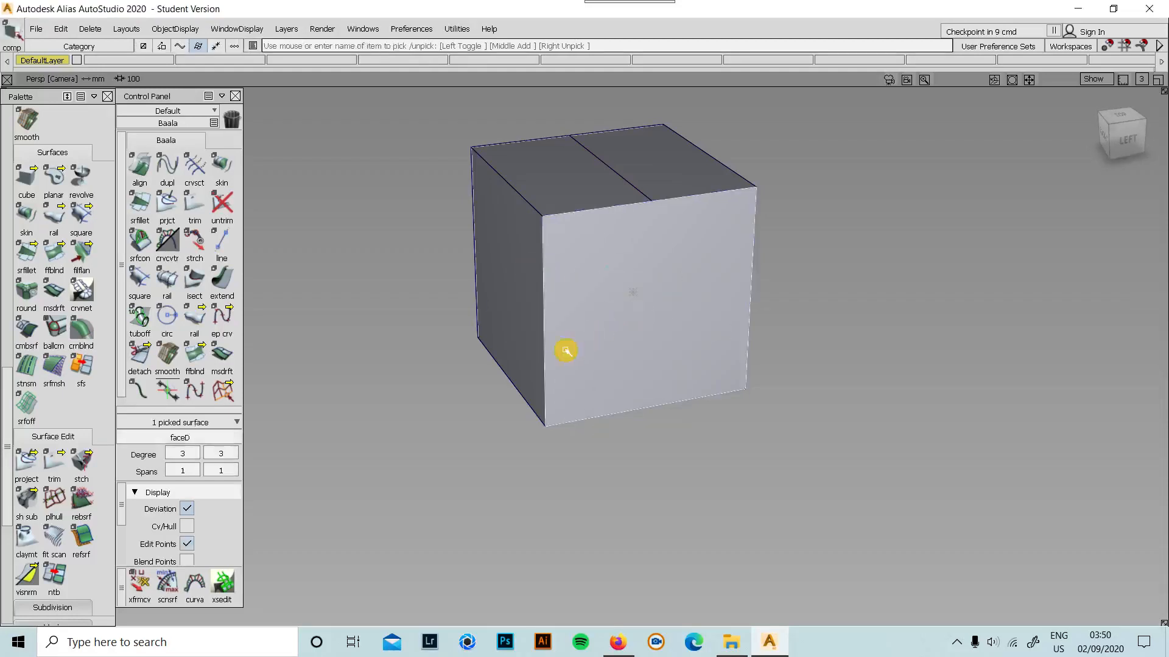
{"action": "left_click", "coordinate": [187, 528]}
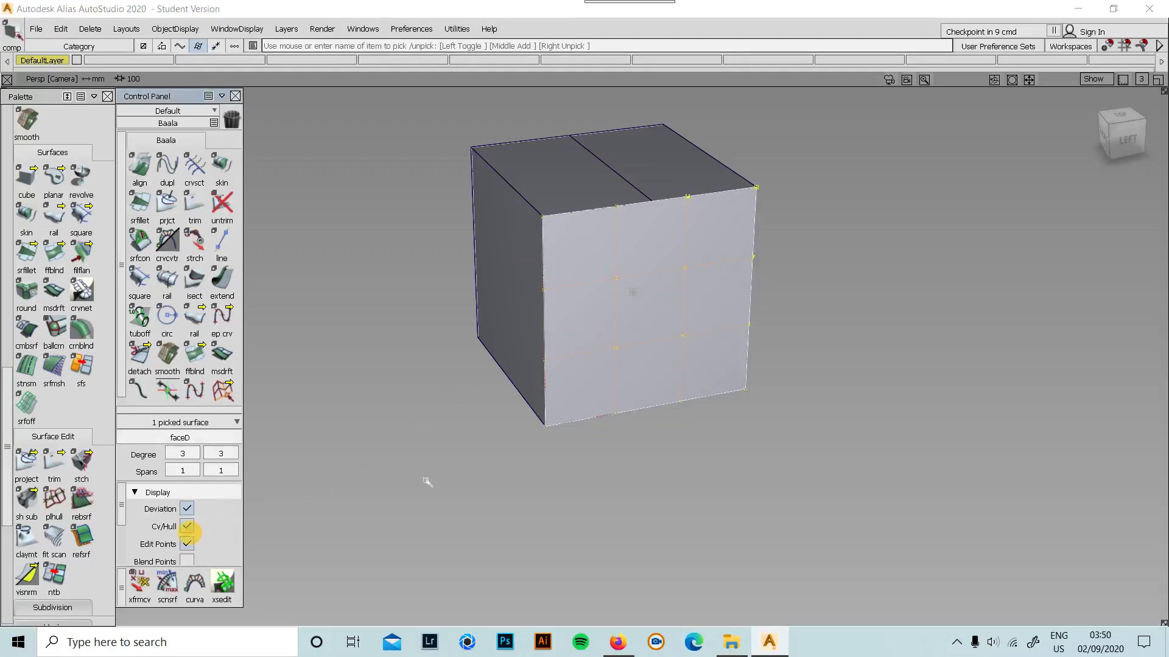
{"action": "left_click", "coordinate": [553, 478]}
{"action": "left_click_drag", "start_coordinate": [737, 369], "coordinate": [525, 366], "text": "alt+shift"}
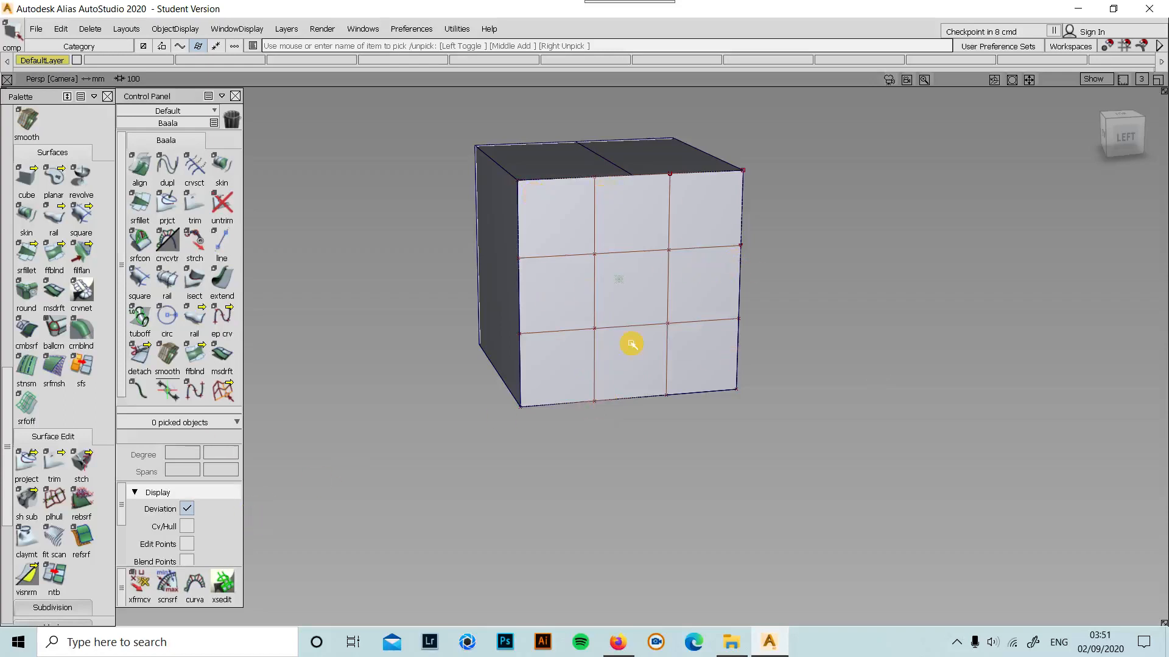
- Pick the left face again and examine its degree, spans and CV grid
{"action": "left_click_drag", "start_coordinate": [631, 343], "coordinate": [594, 341], "text": "ctrl+shift"}
{"action": "left_click", "coordinate": [594, 342]}
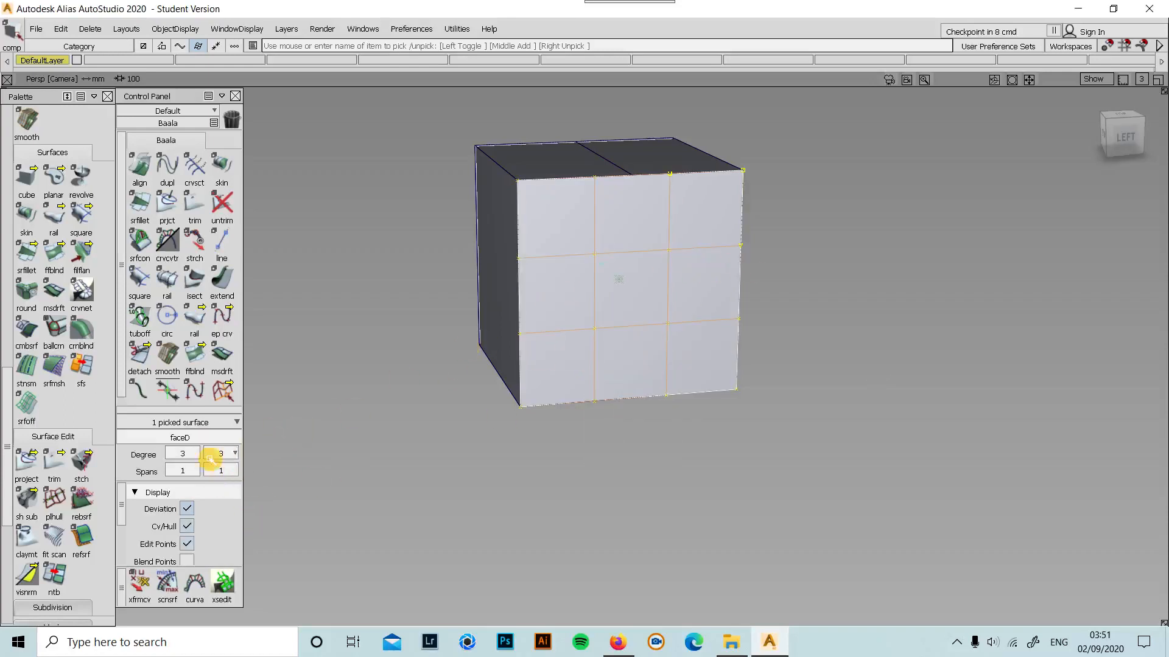
{"action": "left_click", "coordinate": [539, 393]}
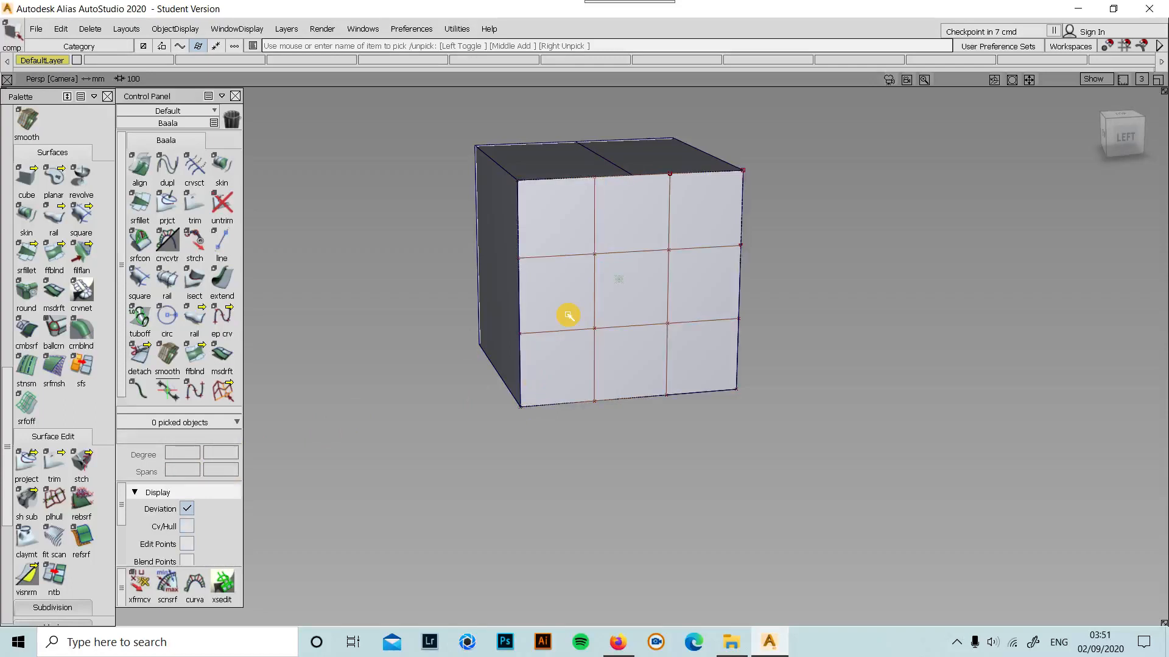
{"action": "left_click", "coordinate": [624, 296]}
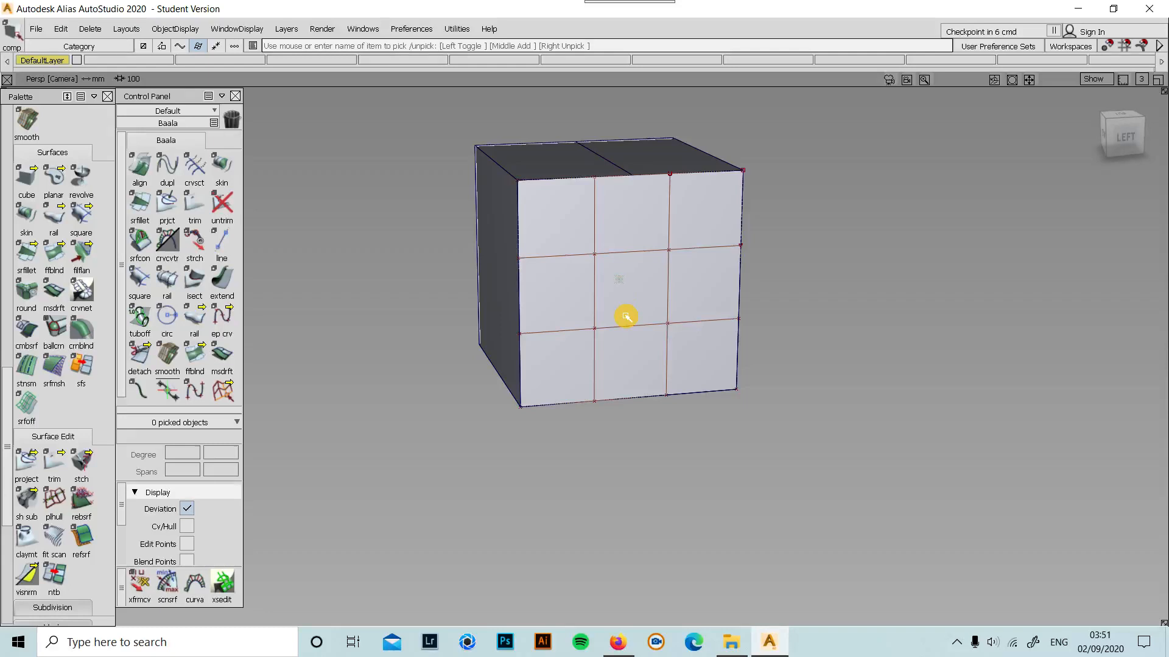
{"action": "left_click", "coordinate": [599, 358]}
{"action": "left_click", "coordinate": [679, 281]}
- Select the four inner CVs of the left face for the Move tool
{"action": "left_click", "coordinate": [686, 281], "text": "ctrl+shift"}
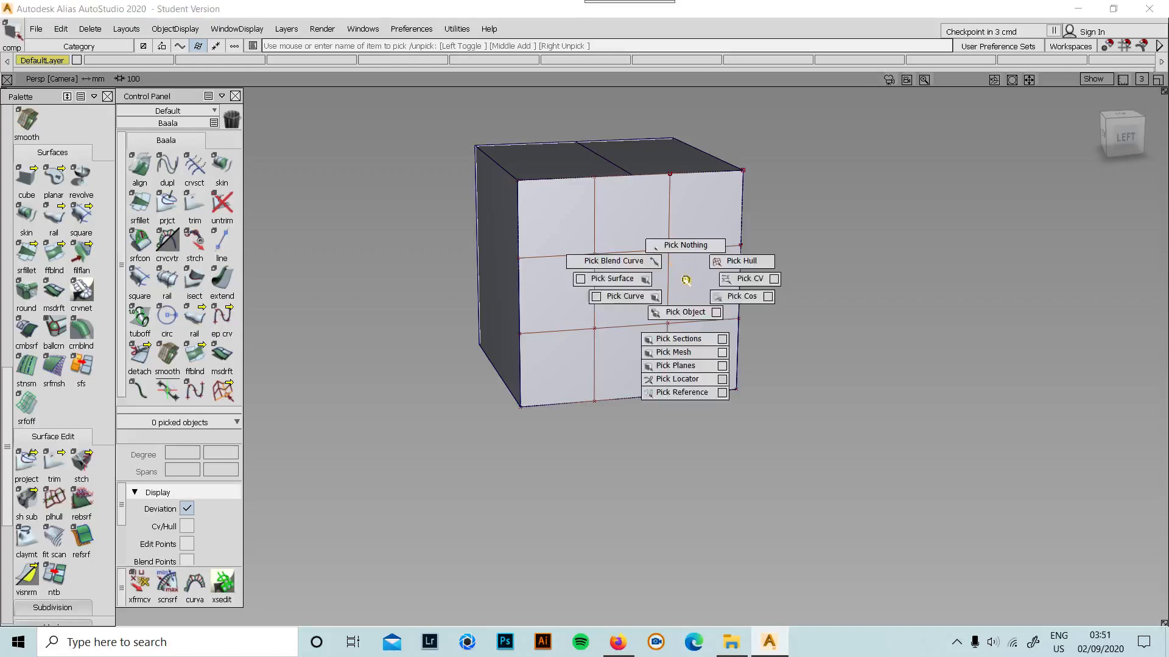
{"action": "left_click", "coordinate": [718, 286]}
{"action": "left_click_drag", "start_coordinate": [570, 234], "coordinate": [701, 347]}
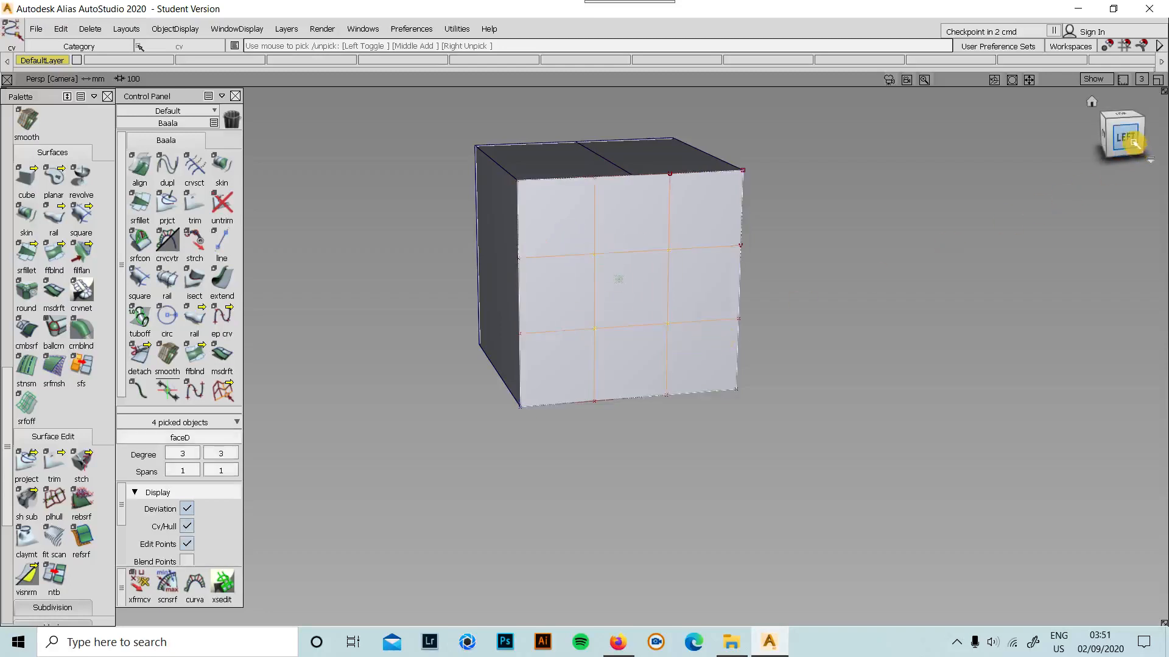
{"action": "left_click_drag", "start_coordinate": [922, 332], "coordinate": [749, 389], "text": "alt+shift"}
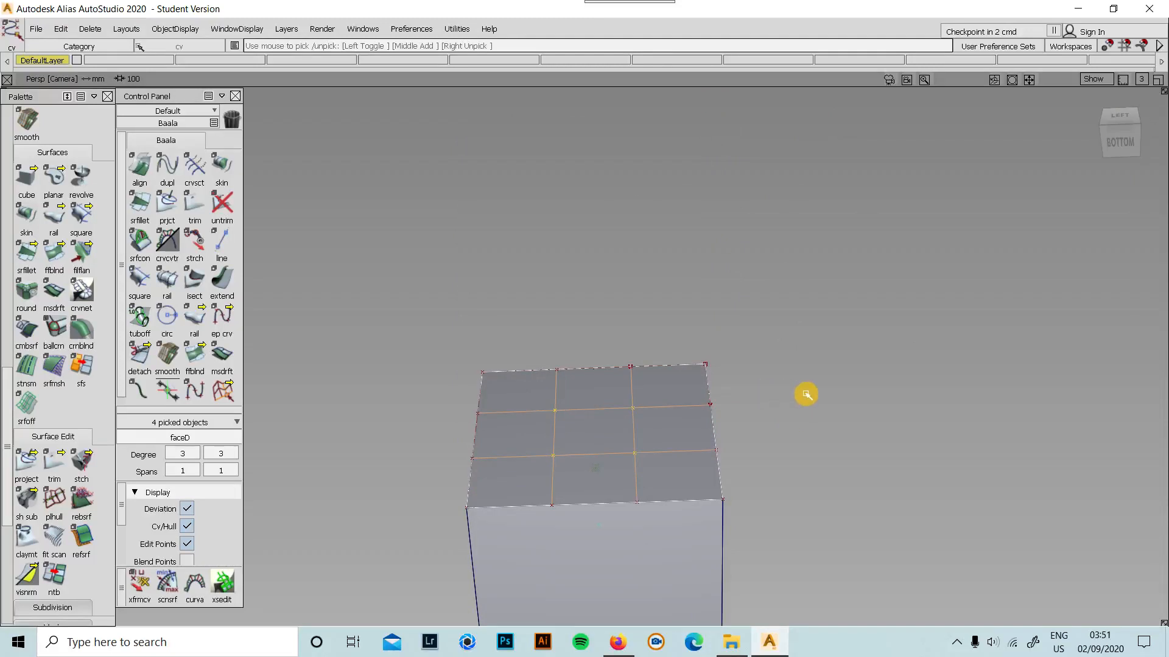
{"action": "right_click_drag", "start_coordinate": [806, 396], "coordinate": [801, 365], "text": "ctrl+shift"}
{"action": "left_click_drag", "start_coordinate": [800, 365], "coordinate": [840, 331], "text": "alt+shift"}
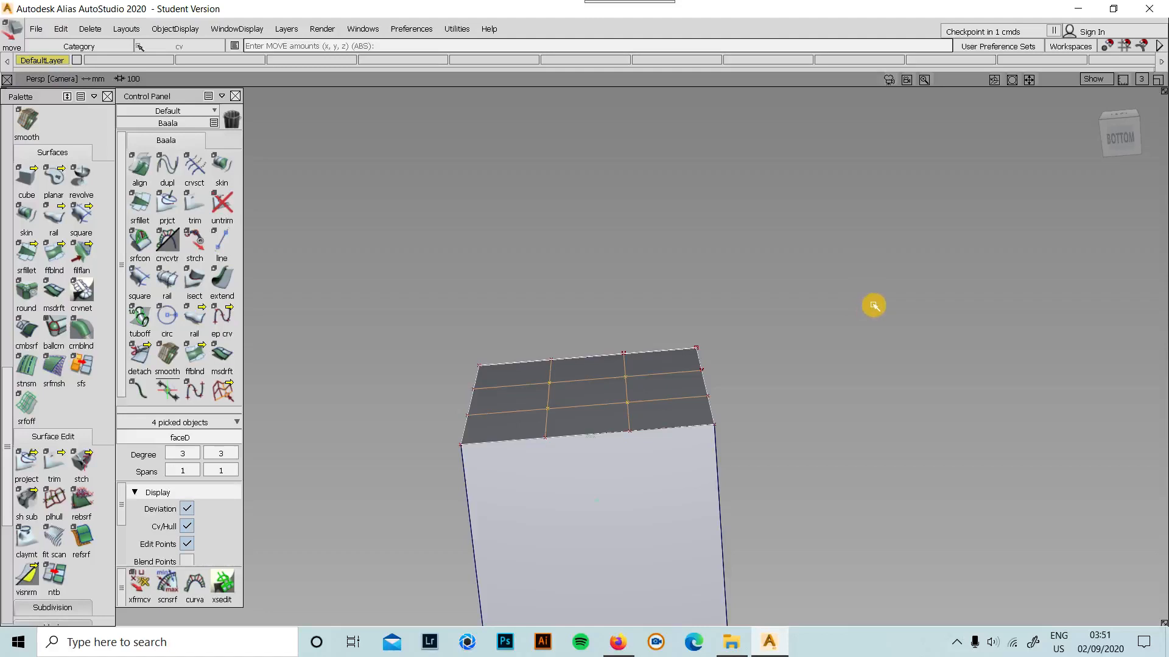
- Try moving the four picked CVs in other axis directions, undoing each move
{"action": "right_click_drag", "start_coordinate": [874, 305], "coordinate": [884, 295]}
{"action": "key", "text": "ctrl+z"}
{"action": "mouse_move", "coordinate": [872, 314]}
{"action": "left_mouse_down"}
{"action": "mouse_move", "coordinate": [893, 315]}
{"action": "mouse_move", "coordinate": [869, 316]}
{"action": "left_mouse_up"}
{"action": "key", "text": "ctrl+z"}
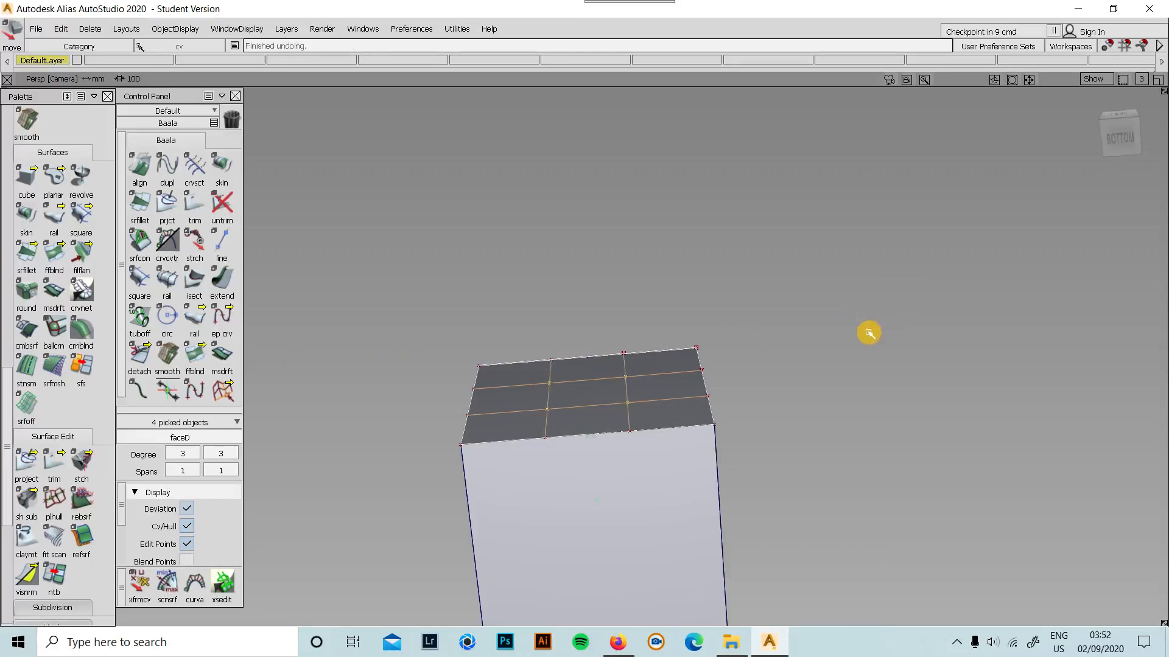
- Move the four inner CVs outward so the left face bulges slightly
{"action": "middle_click_drag", "start_coordinate": [869, 333], "coordinate": [871, 317]}
{"action": "left_click_drag", "start_coordinate": [856, 318], "coordinate": [847, 362], "text": "ctrl+shift"}
{"action": "left_click_drag", "start_coordinate": [848, 362], "coordinate": [608, 409], "text": "alt+shift"}
- Pick the bulged left face and hide its CVs and hull
{"action": "left_click_drag", "start_coordinate": [737, 389], "coordinate": [717, 394], "text": "ctrl+shift"}
{"action": "left_click", "coordinate": [718, 394]}
{"action": "left_click", "coordinate": [186, 544]}
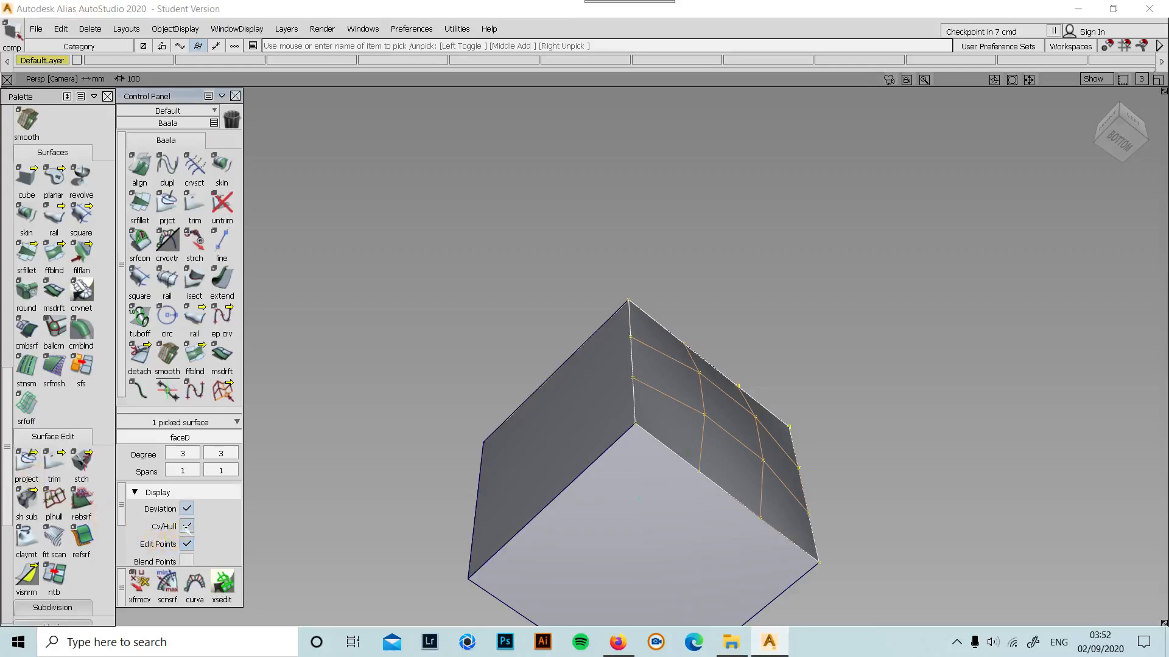
{"action": "left_click_drag", "start_coordinate": [338, 480], "coordinate": [395, 385], "text": "ctrl+shift"}
{"action": "left_click_drag", "start_coordinate": [688, 333], "coordinate": [555, 462], "text": "alt+shift"}
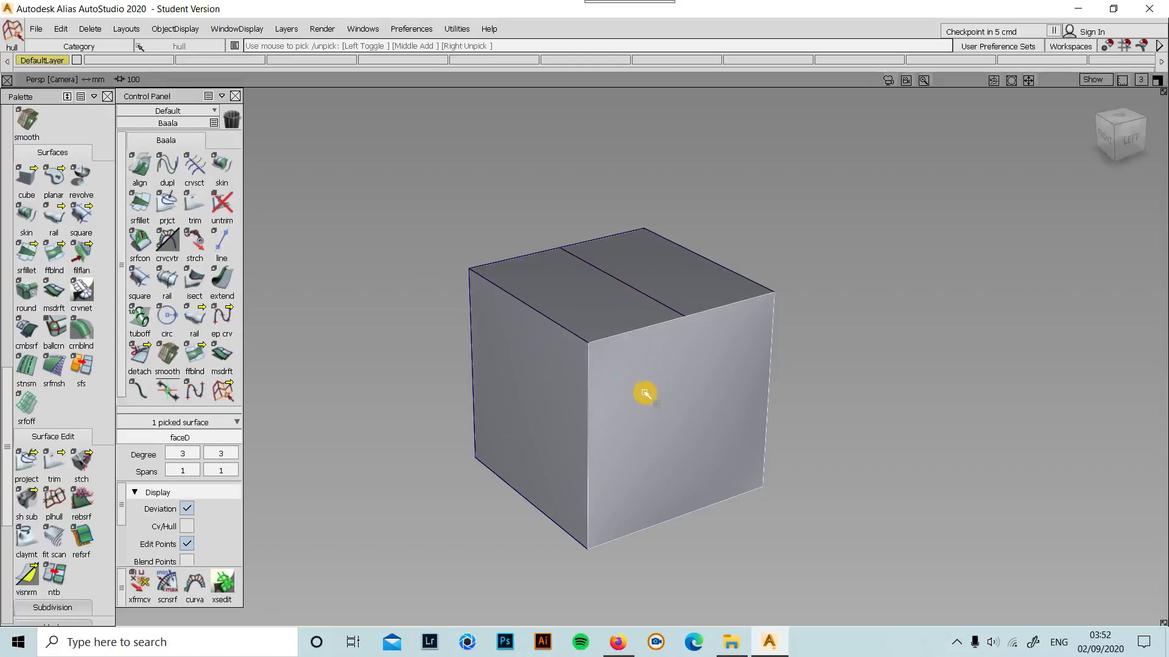
- Examine the bulged cube in the Right, Top, Back, Bottom and four-window views, return to perspective, and unpick the face
{"action": "key", "text": "F6"}
{"action": "key", "text": "F7"}
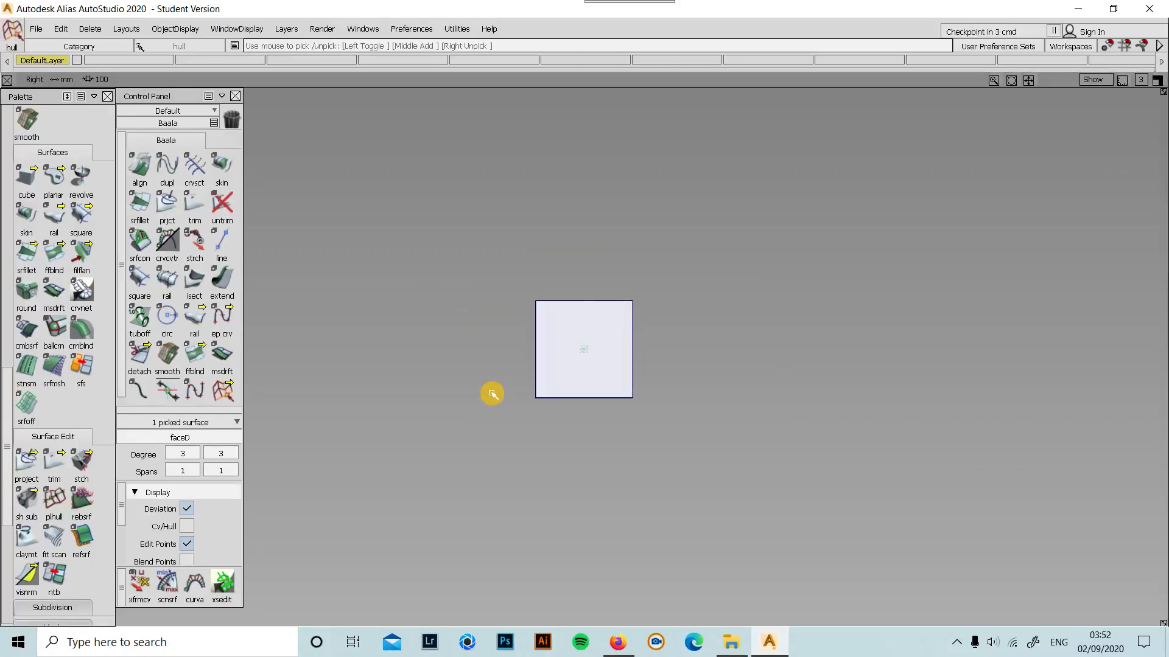
{"action": "key", "text": "F5"}
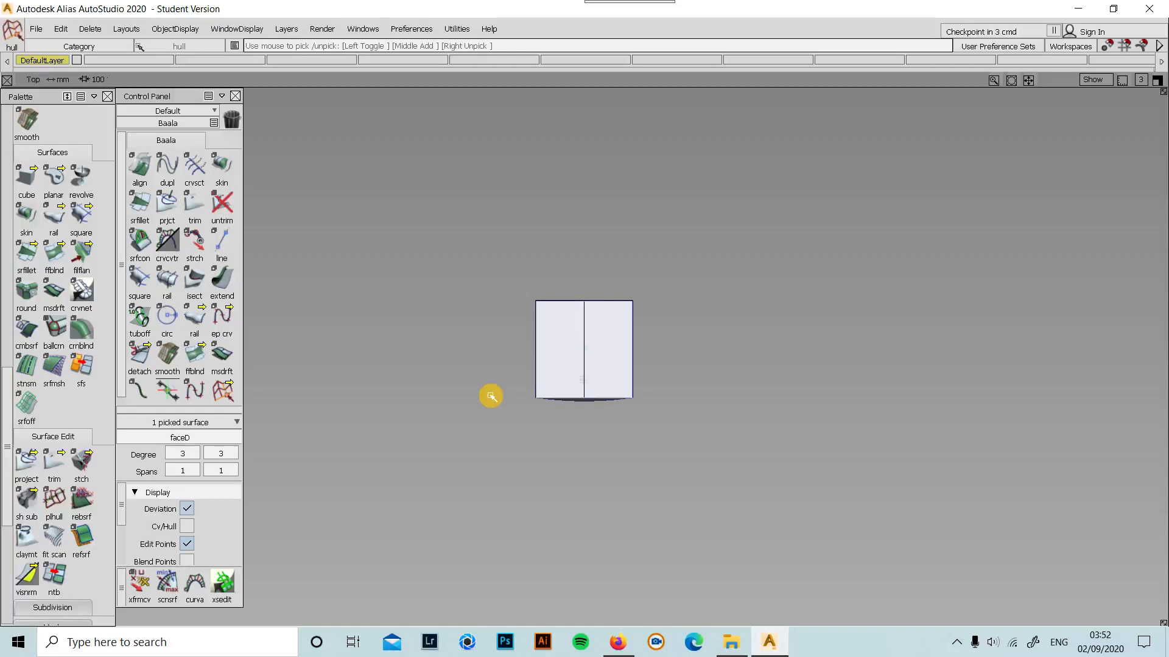
{"action": "key", "text": "shift+F6"}
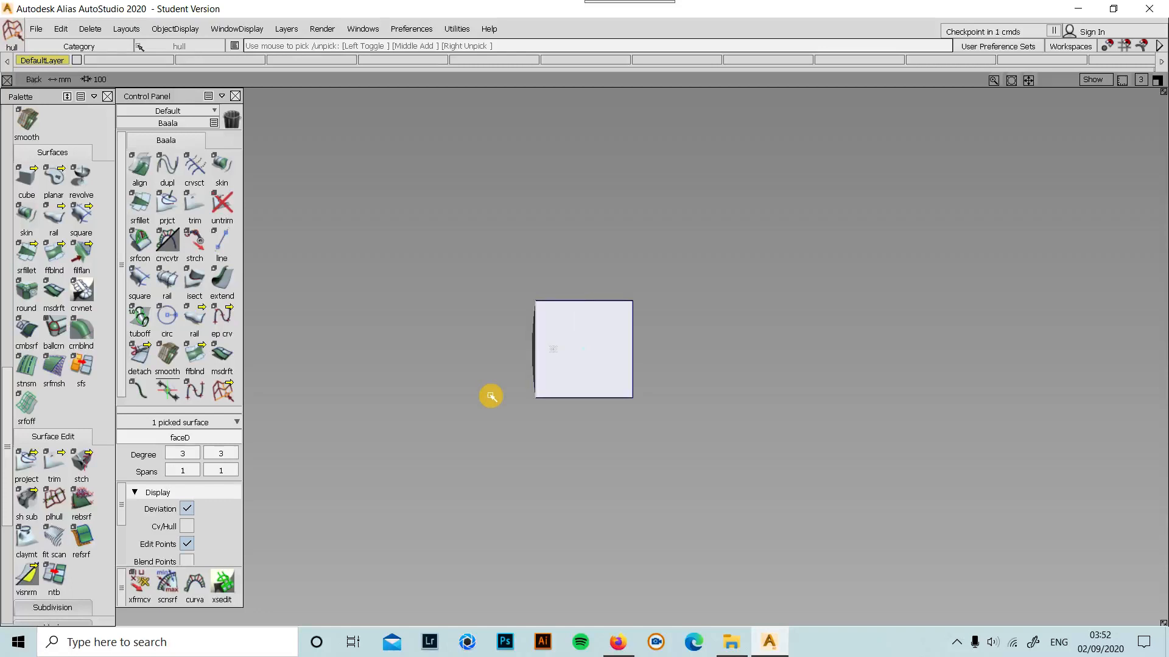
{"action": "key", "text": "shift+F5"}
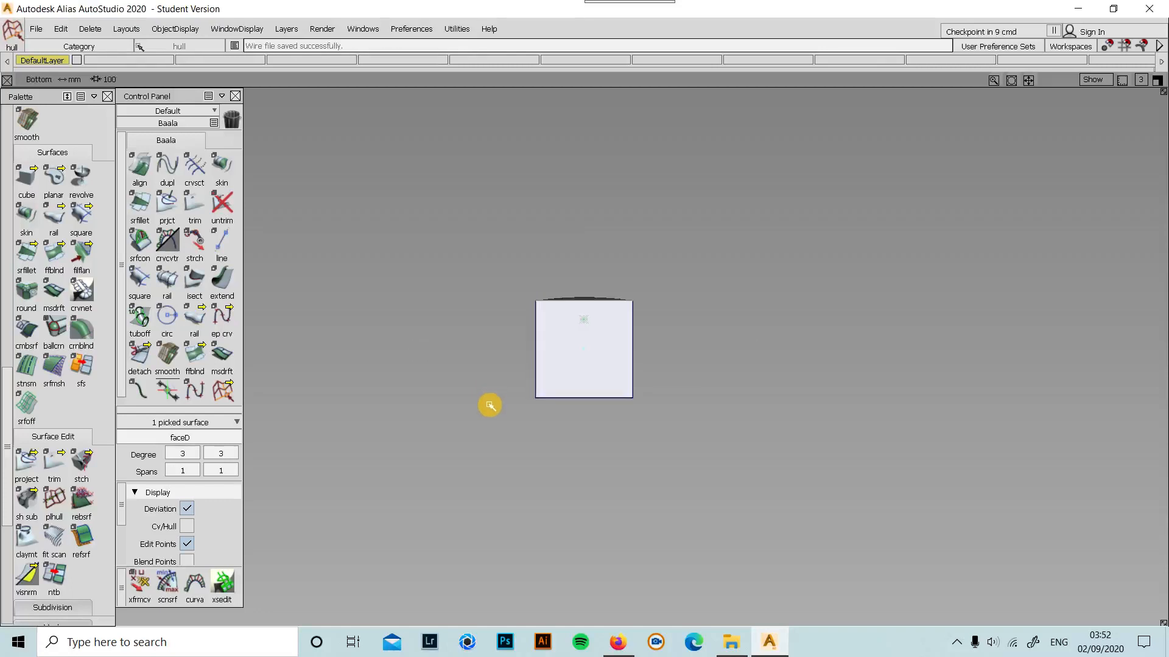
{"action": "key", "text": "F9"}
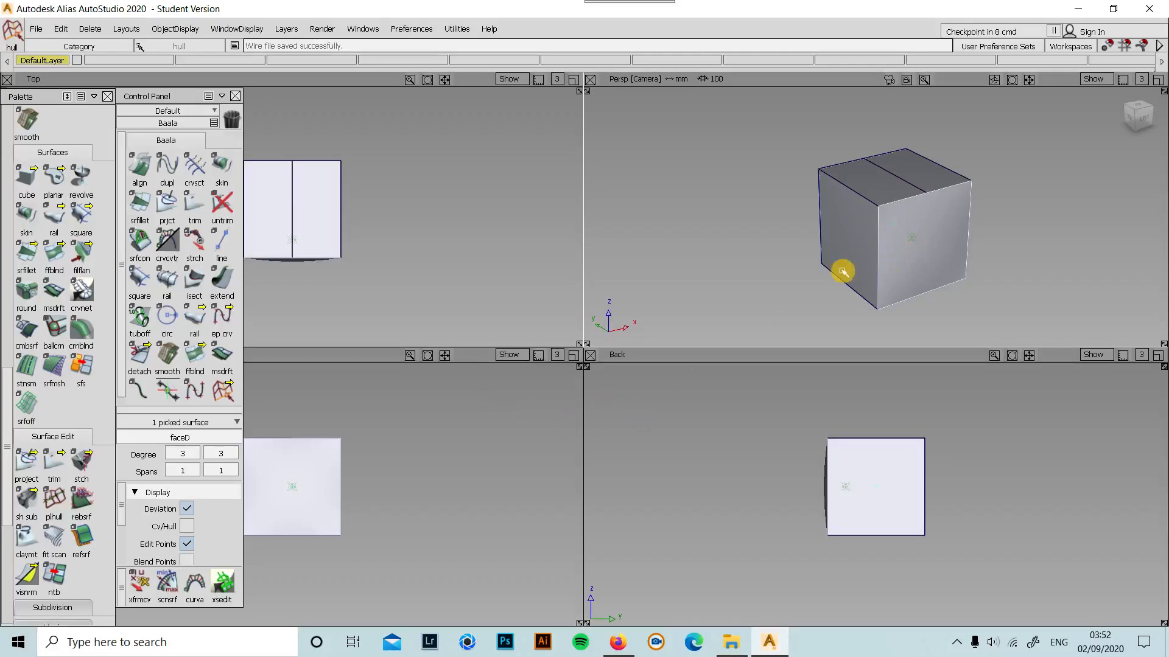
{"action": "key", "text": "F8"}
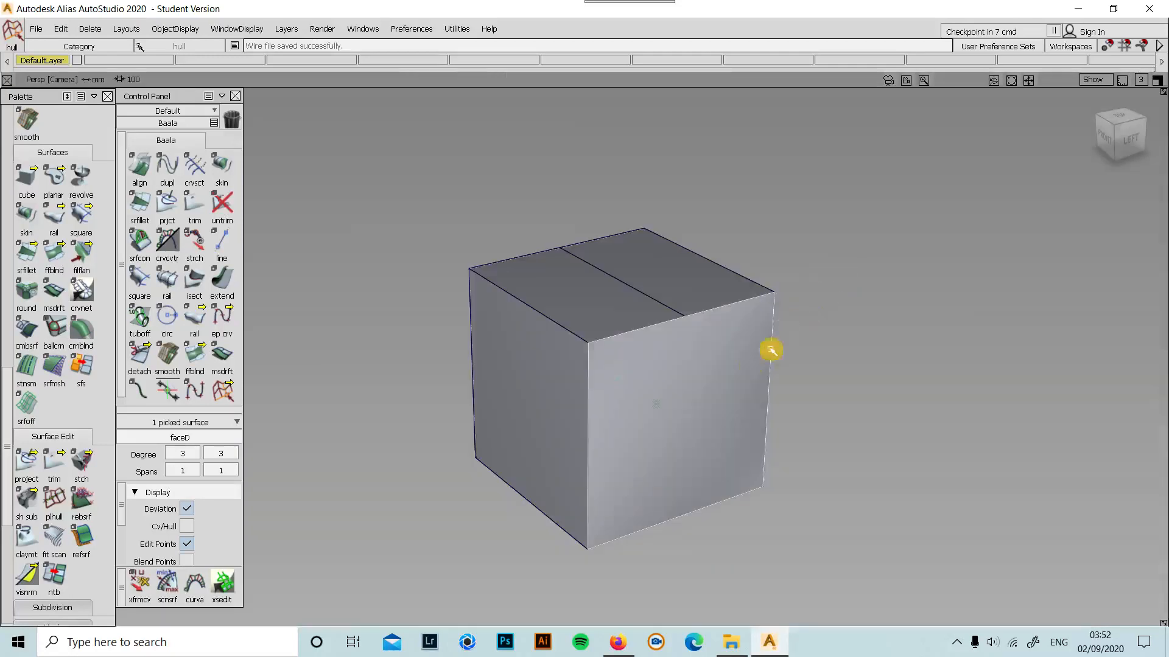
{"action": "left_click", "coordinate": [711, 398]}
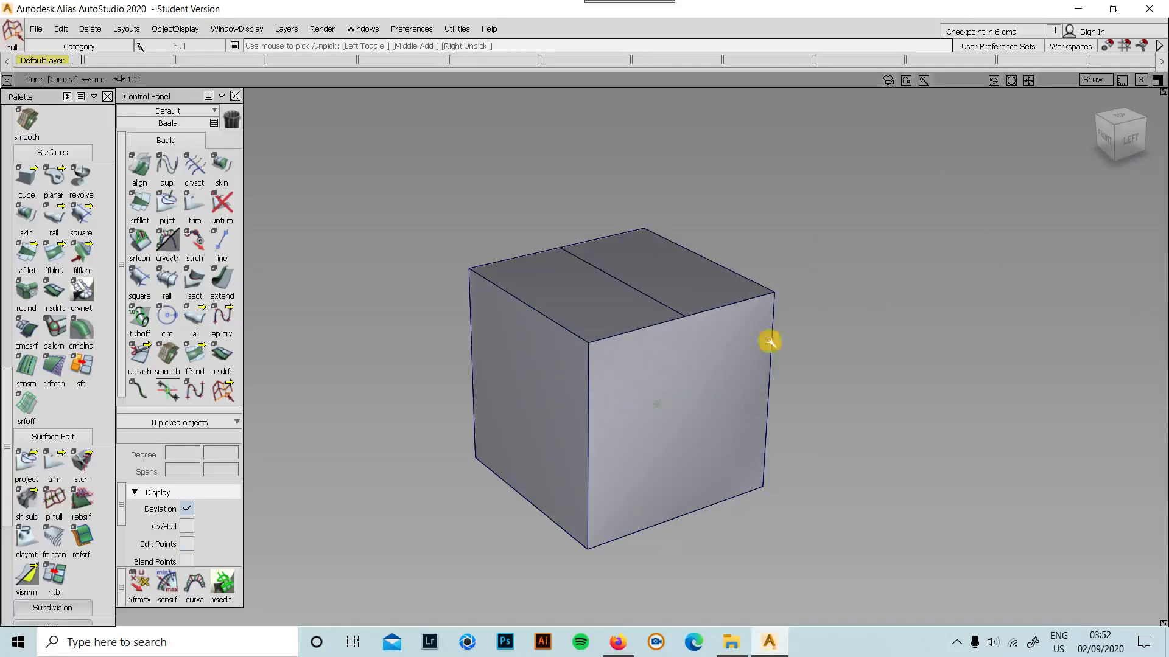
- Look at the cube straight from the front with the view cube and inspect the cube's projection options
{"action": "left_click_drag", "start_coordinate": [1116, 130], "coordinate": [1075, 192]}
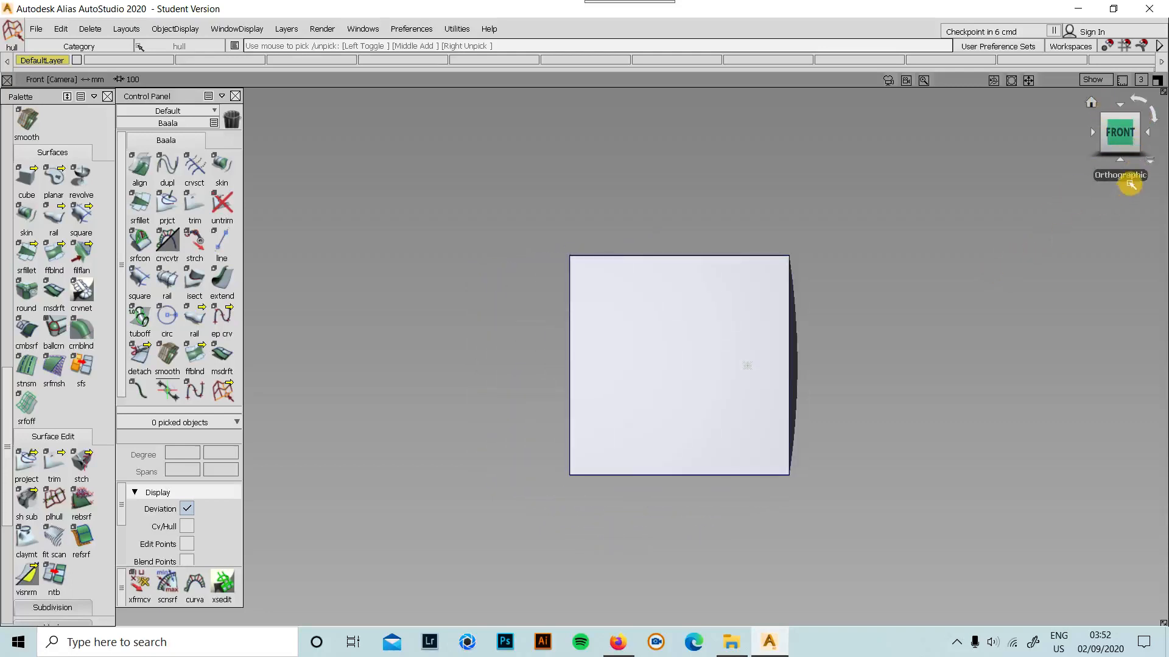
{"action": "left_click_drag", "start_coordinate": [1005, 196], "coordinate": [923, 231], "text": "alt+shift"}
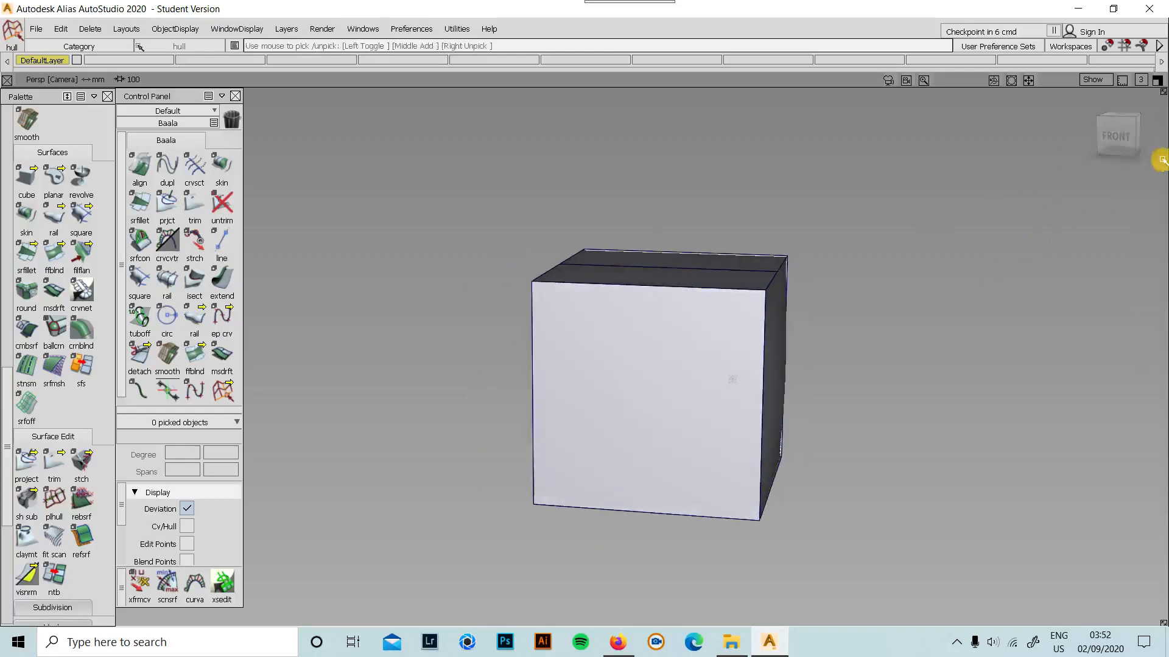
{"action": "left_click", "coordinate": [1147, 161]}
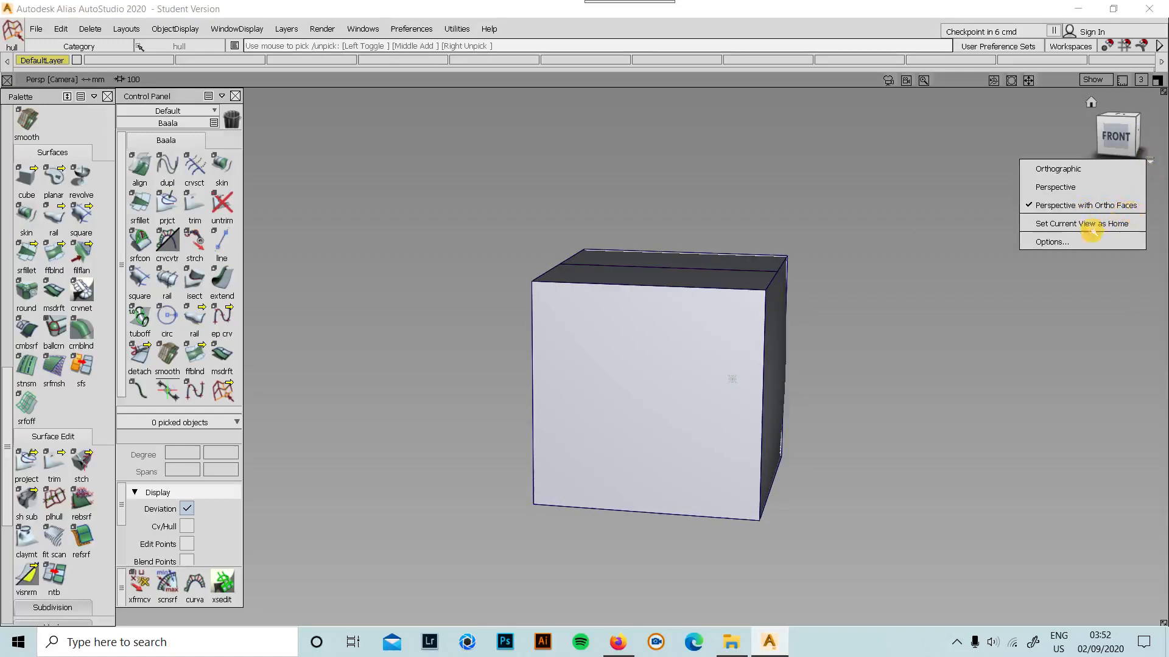
{"action": "left_click", "coordinate": [1118, 141]}
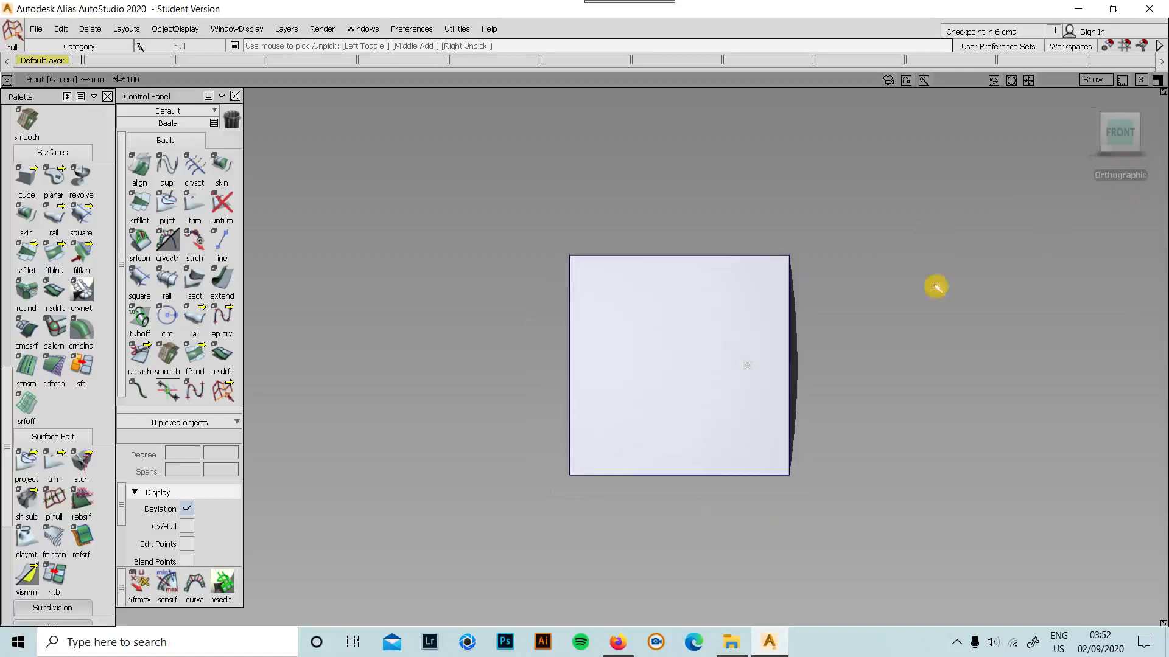
- Compare the front view in Orthographic and Perspective projection and restore Perspective with Ortho Faces
{"action": "mouse_move", "coordinate": [1127, 181]}
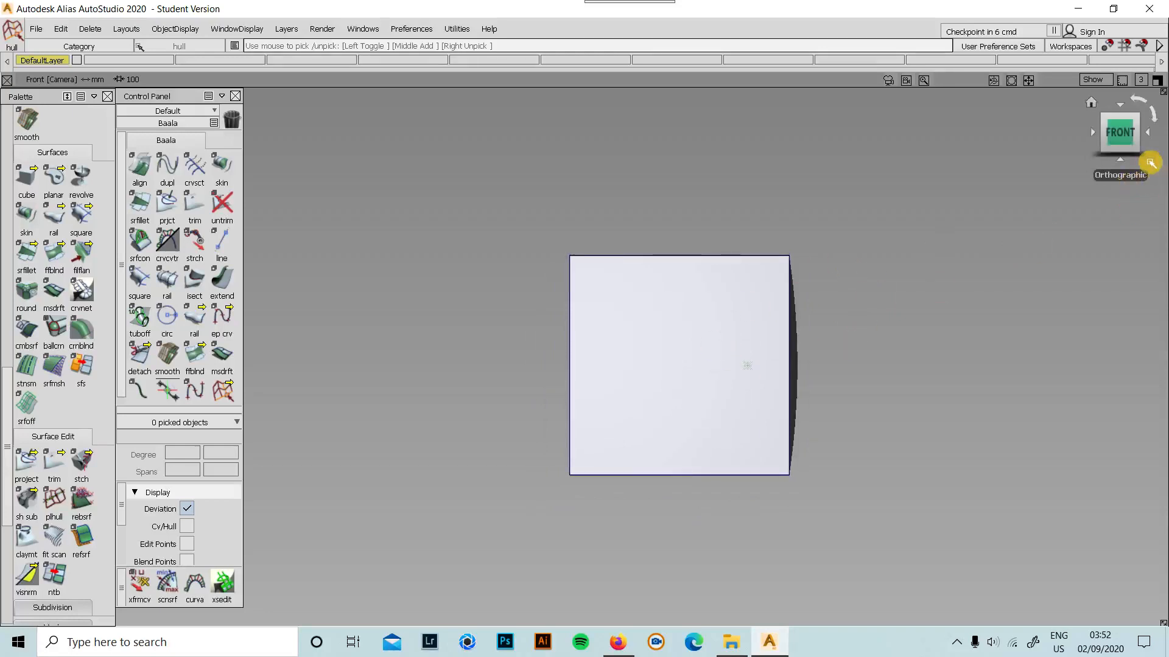
{"action": "left_click", "coordinate": [1153, 159]}
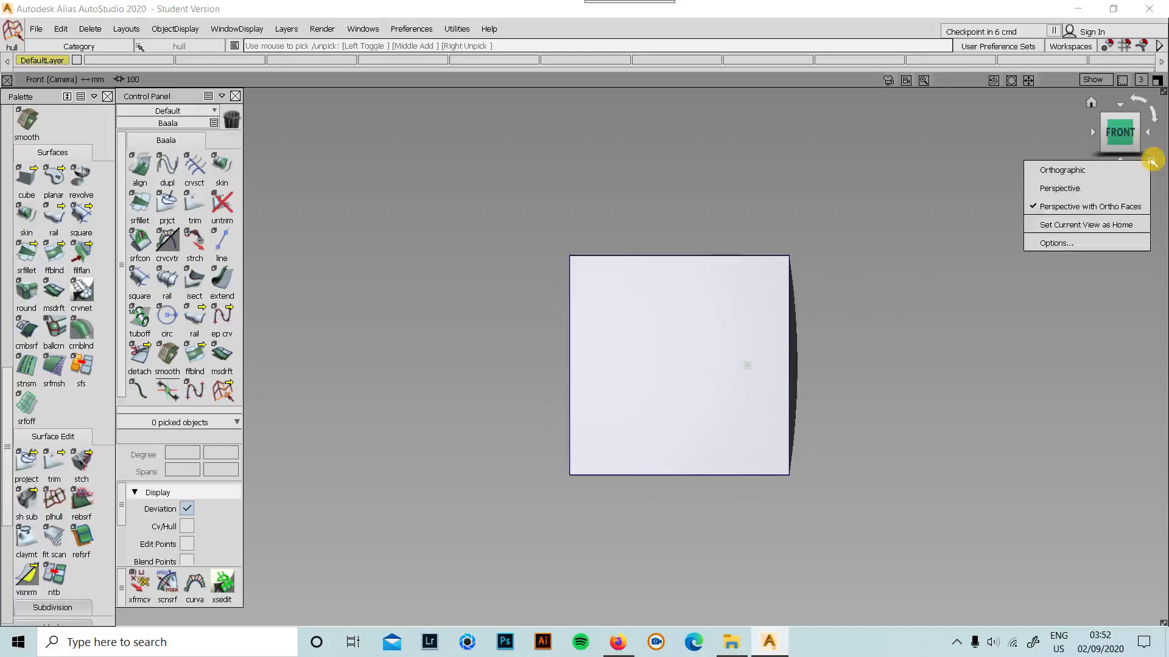
{"action": "left_click", "coordinate": [1105, 174]}
{"action": "left_click", "coordinate": [1150, 161]}
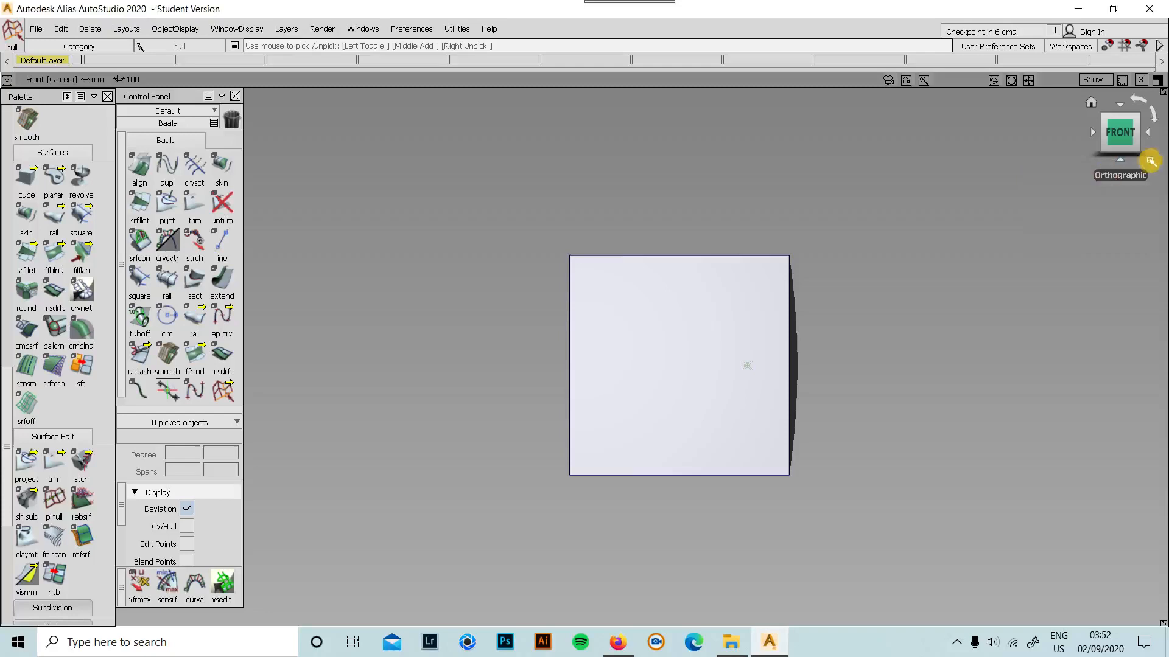
{"action": "left_click", "coordinate": [1079, 191]}
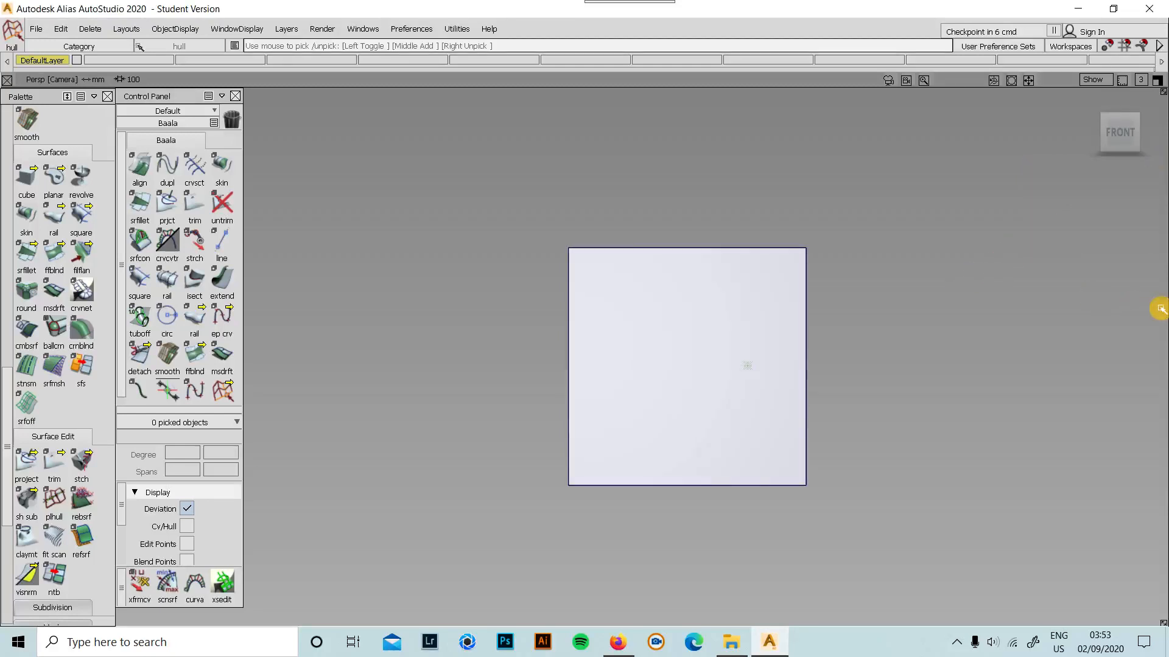
{"action": "left_click", "coordinate": [1148, 160]}
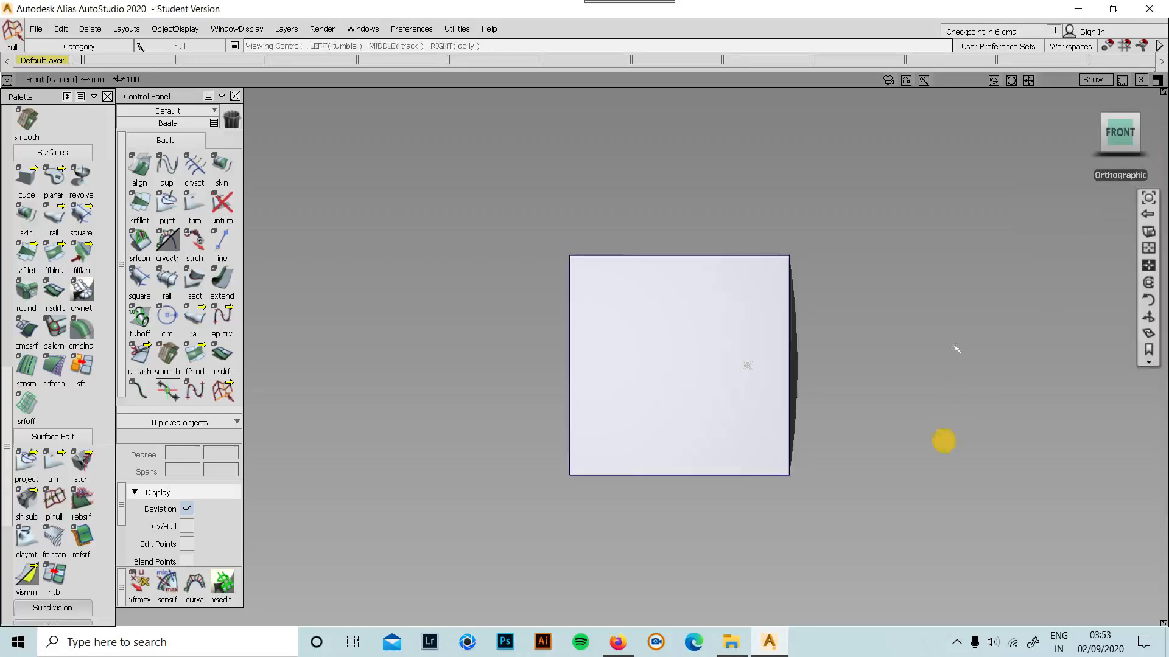
{"action": "left_click_drag", "start_coordinate": [872, 310], "coordinate": [507, 410], "text": "alt+shift"}
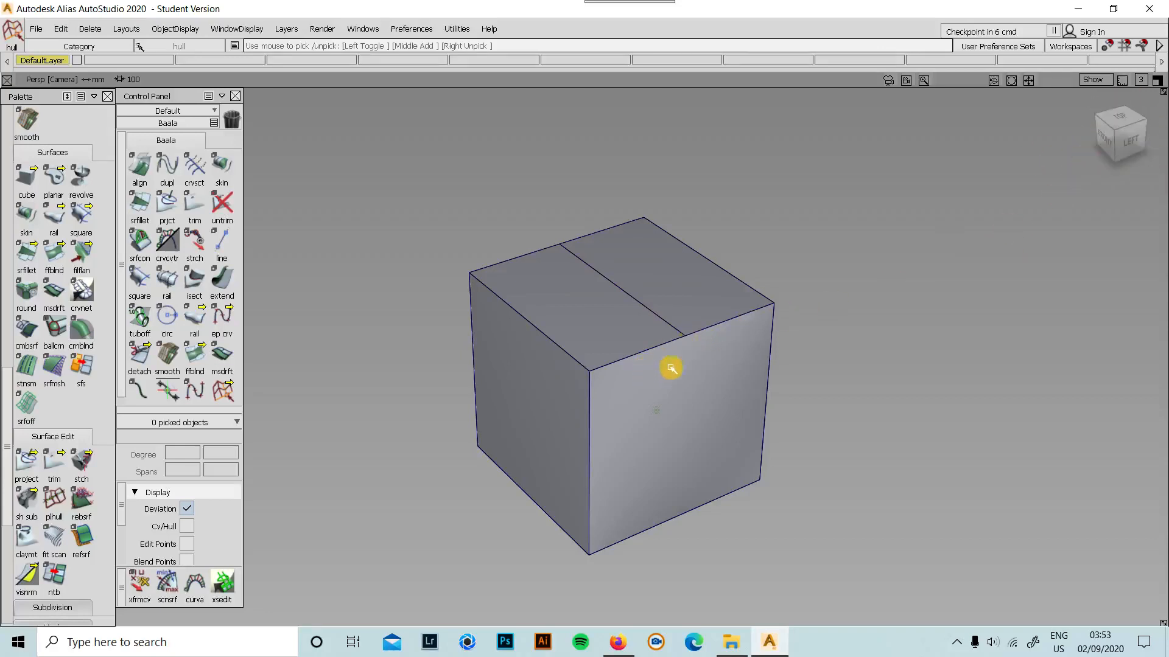
- Pick the cube as an object and delete it, confirming the deletion
{"action": "left_click", "coordinate": [1130, 141]}
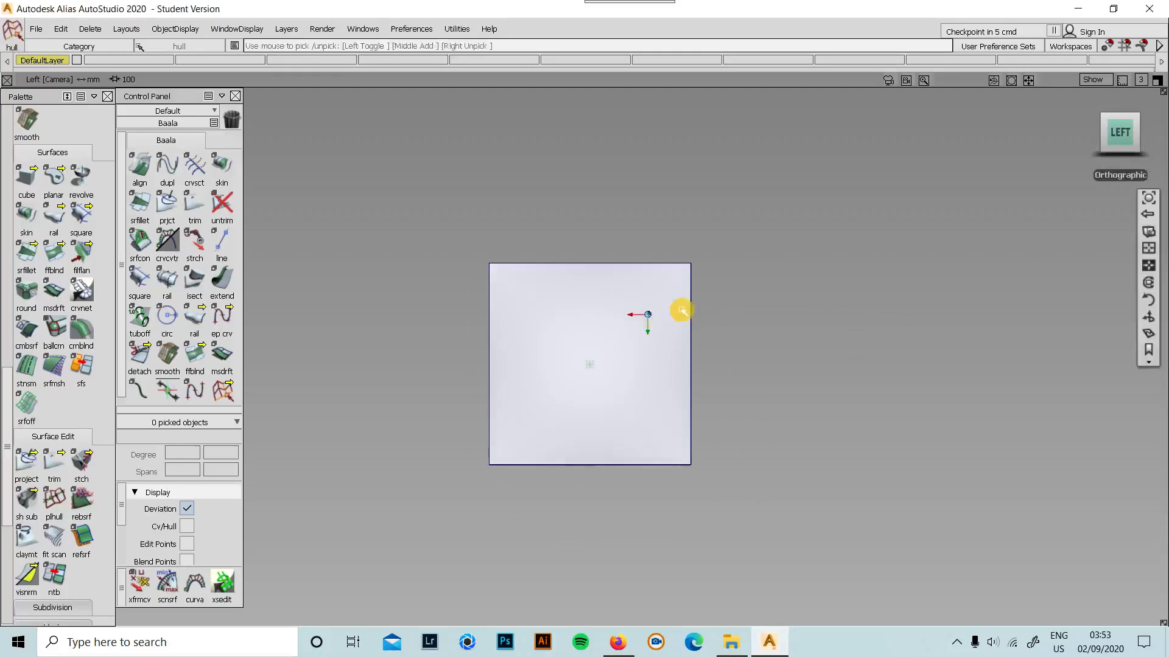
{"action": "left_click_drag", "start_coordinate": [681, 310], "coordinate": [883, 359], "text": "alt+shift"}
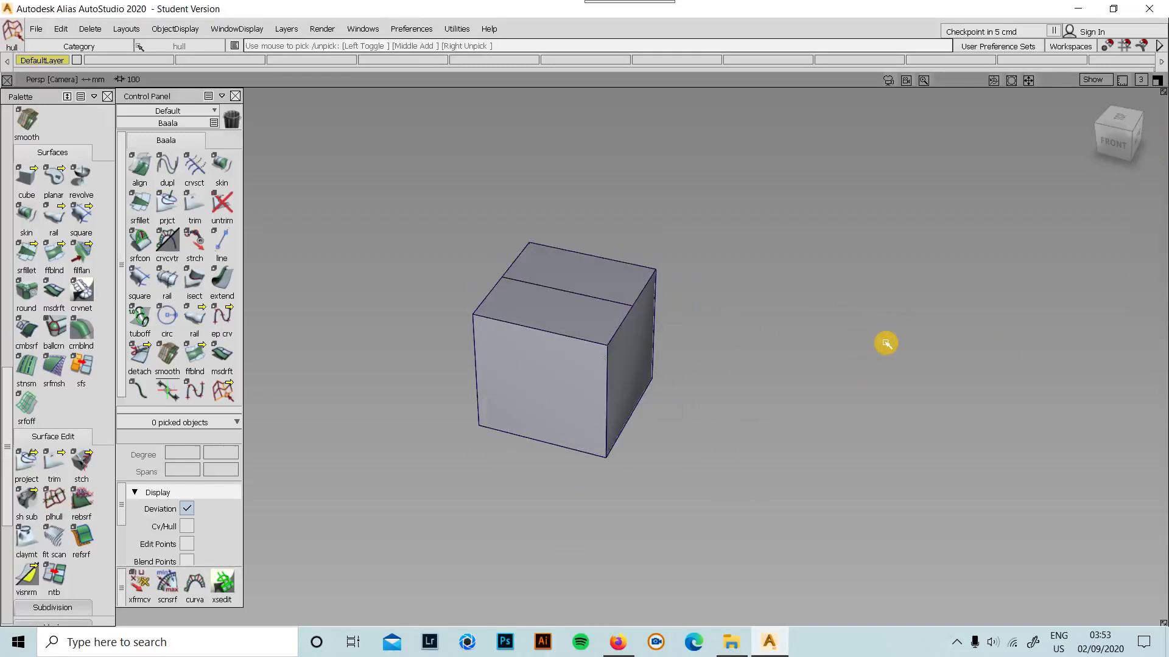
{"action": "left_click_drag", "start_coordinate": [560, 344], "coordinate": [683, 264], "text": "ctrl+shift"}
{"action": "left_click", "coordinate": [569, 353]}
{"action": "key", "text": "Delete"}
{"action": "key", "text": "Return"}
- Pick the leftover right face as a surface and delete it, confirming the deletion to empty the scene
{"action": "left_click_drag", "start_coordinate": [582, 357], "coordinate": [527, 326], "text": "ctrl+shift"}
{"action": "left_click", "coordinate": [524, 324]}
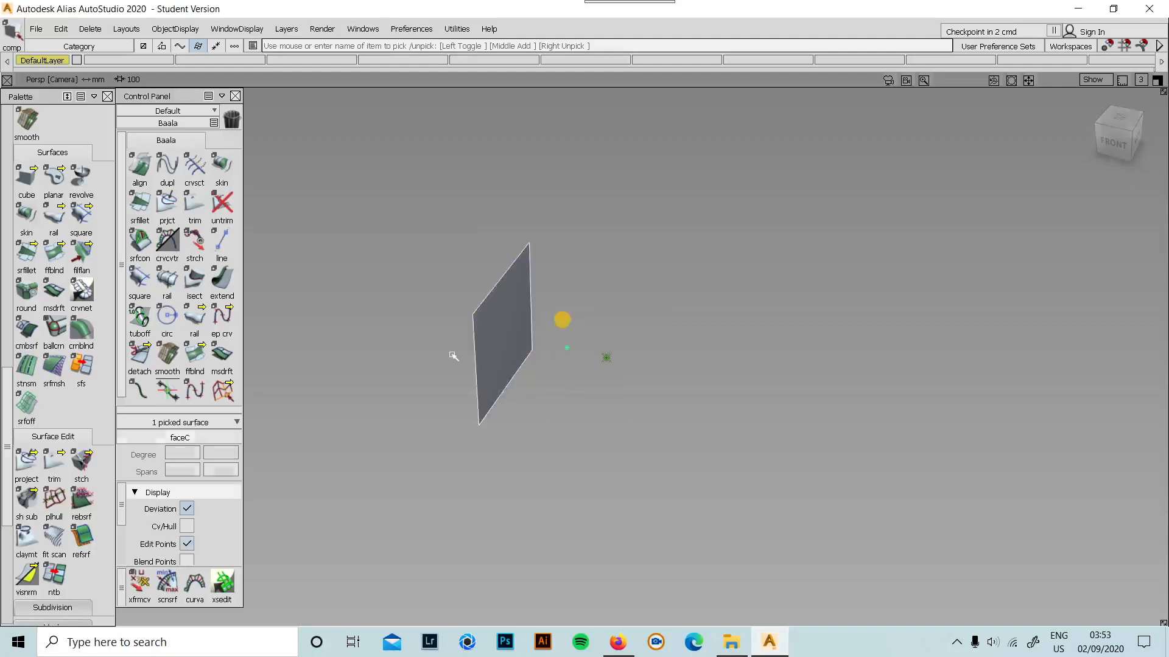
{"action": "key", "text": "Delete"}
{"action": "key", "text": "Return"}
{"action": "left_click_drag", "start_coordinate": [660, 365], "coordinate": [549, 390], "text": "ctrl+shift"}
{"action": "key", "text": "Delete"}
{"action": "left_click", "coordinate": [481, 411]}
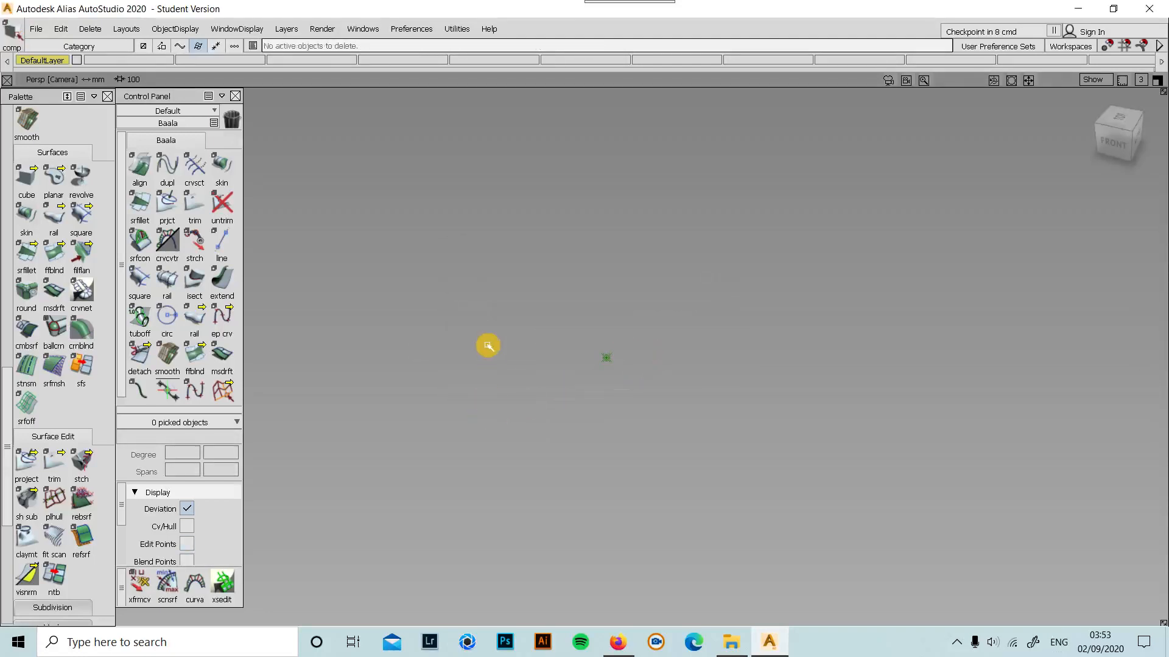